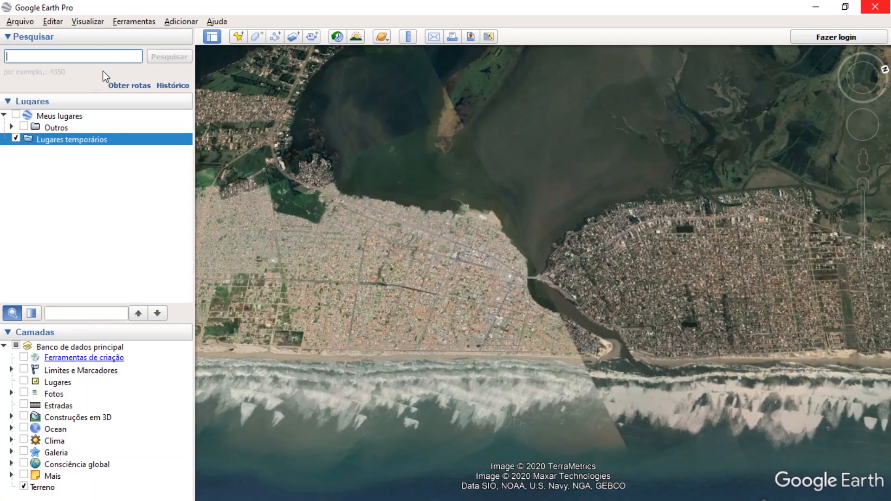
Step: Search for Tramandaí, RS, frame the city around the river mouth, and clear the search results
type("tramanda")
left_click(103, 71)
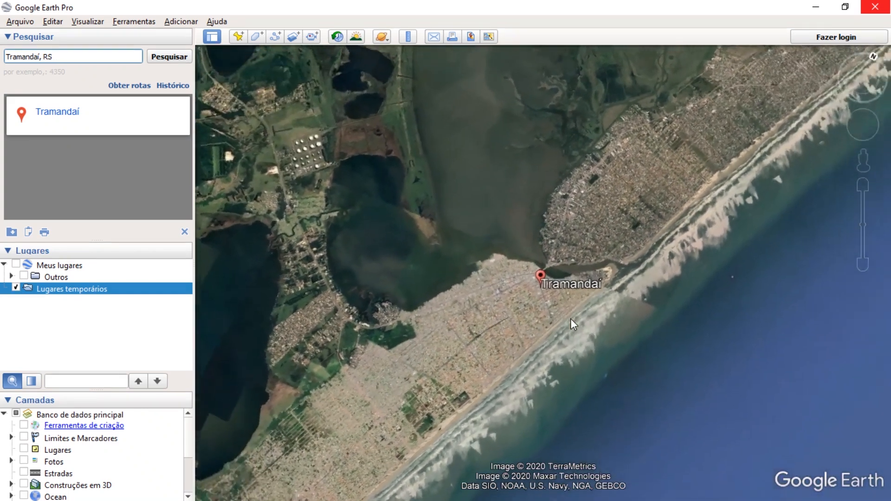
scroll(547, 265, "up", 5)
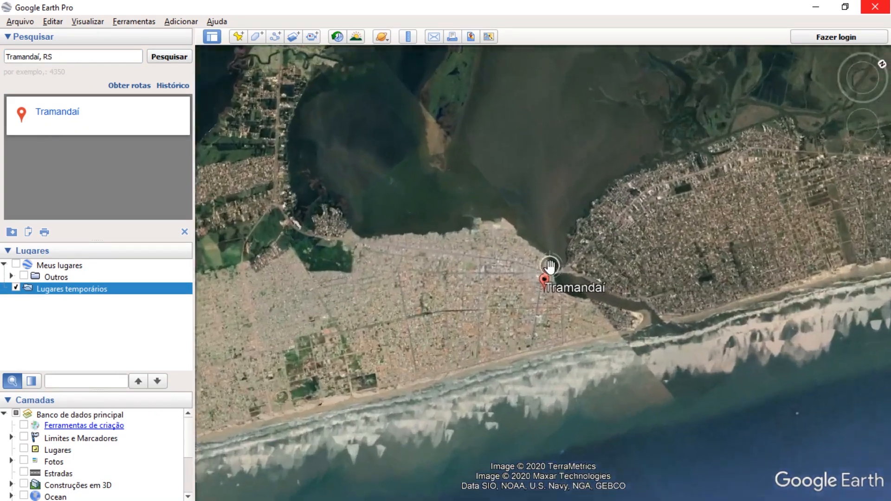
scroll(515, 246, "up", 2)
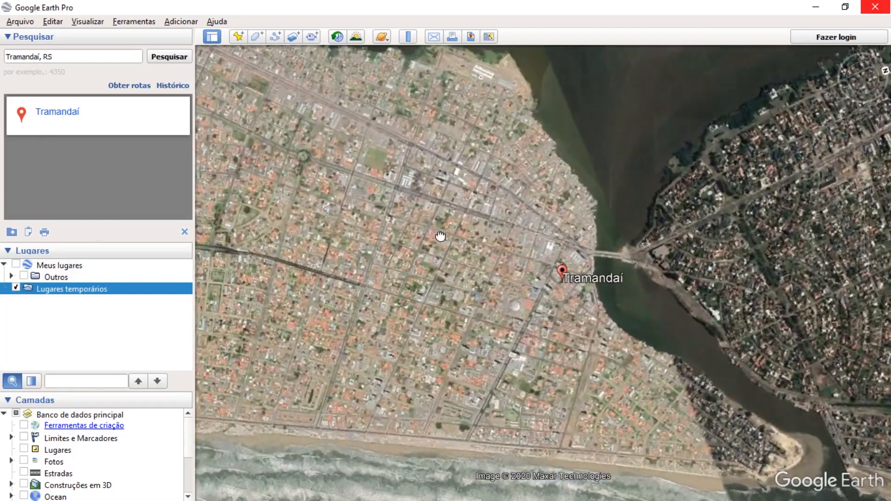
scroll(523, 253, "up", 2)
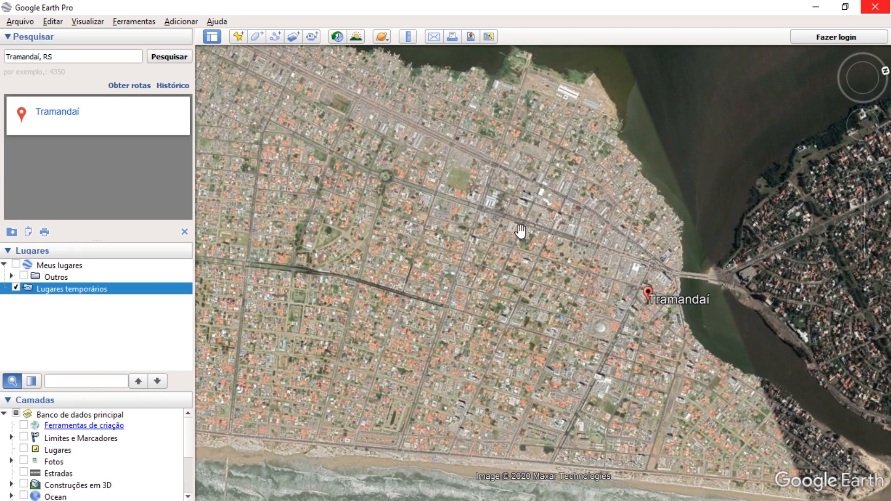
middle_click_drag(593, 315, 619, 285)
left_click_drag(685, 265, 550, 190)
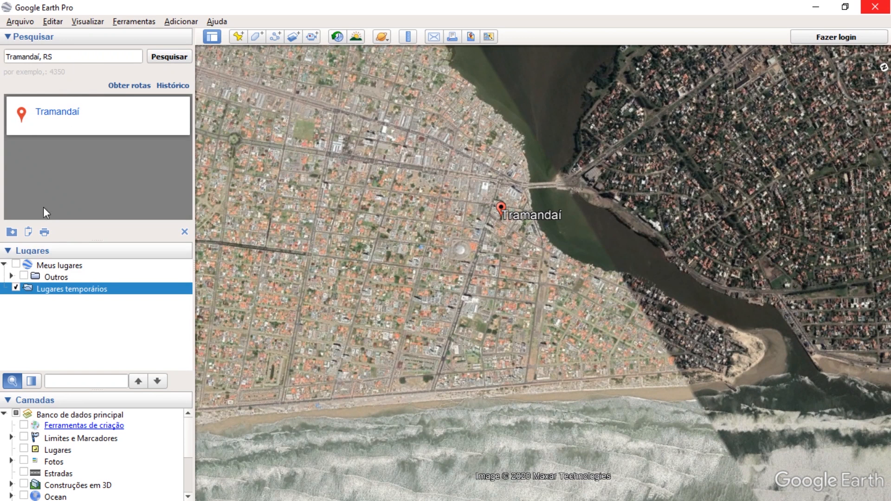
left_click(184, 231)
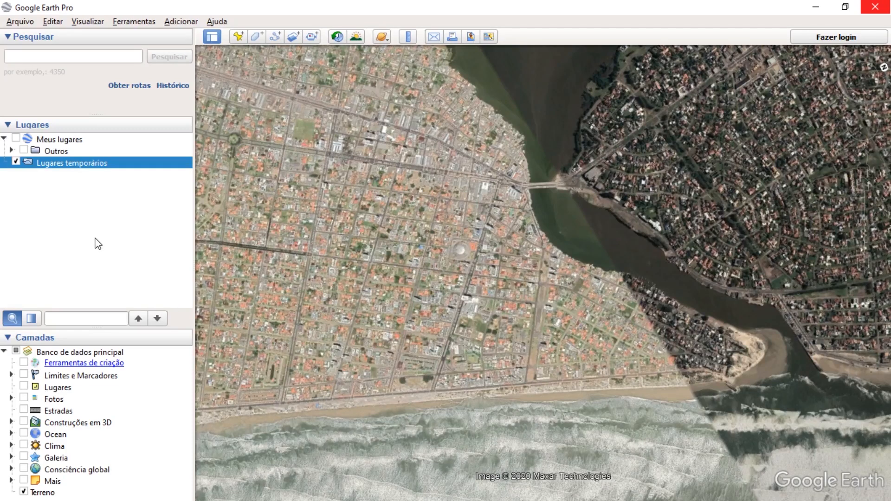
Step: Create a folder named Meu Projeto FTTH in Meus lugares with the description "Este será o meu projeto FTTH na cidade de Tramandaí"
left_click(70, 142)
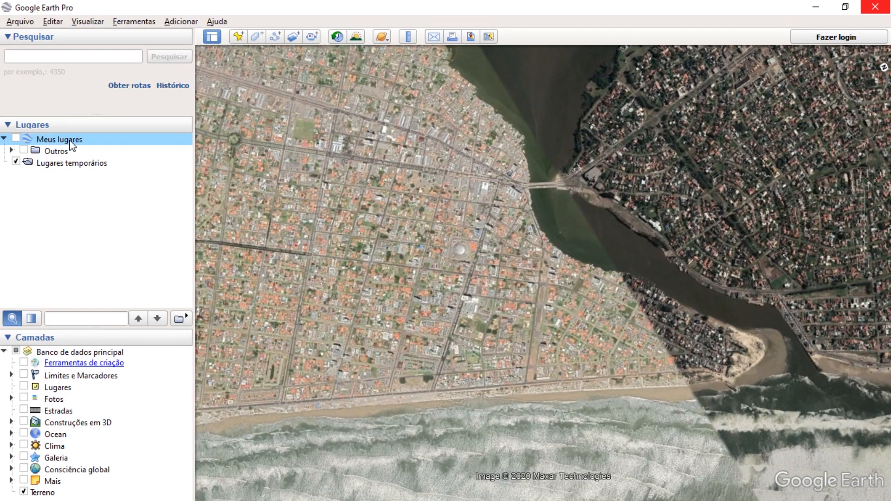
right_click(70, 145)
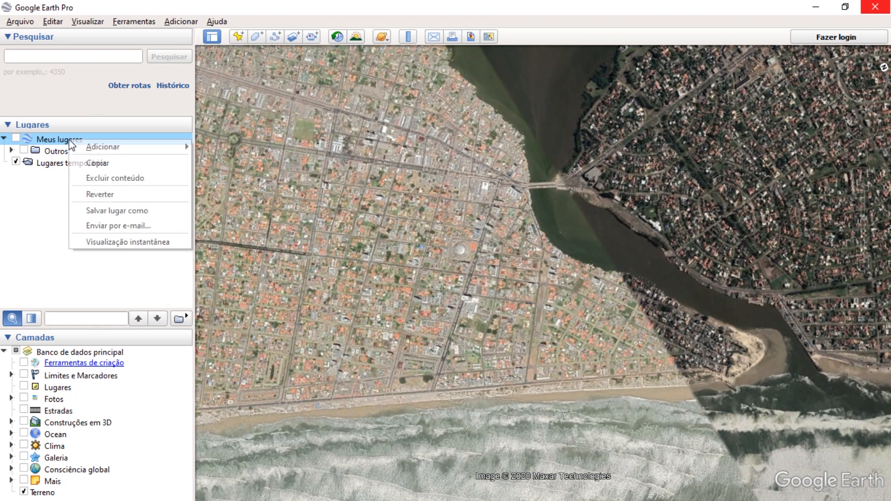
mouse_move(85, 146)
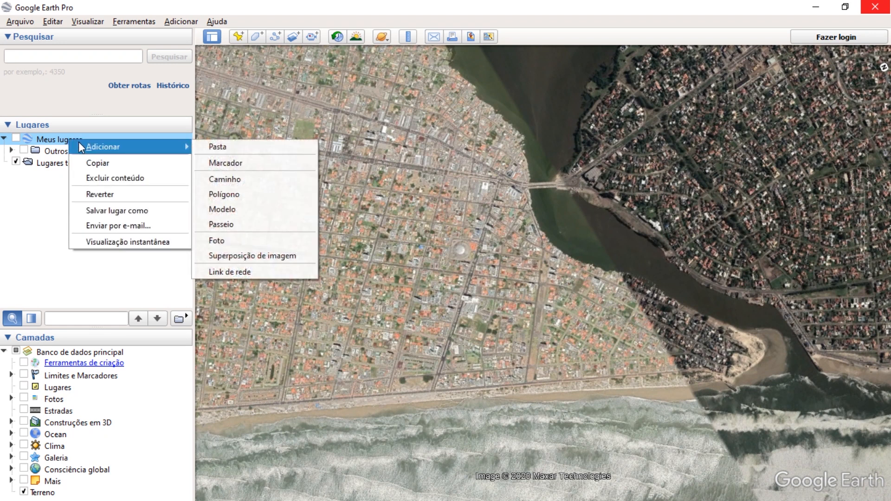
left_click(206, 147)
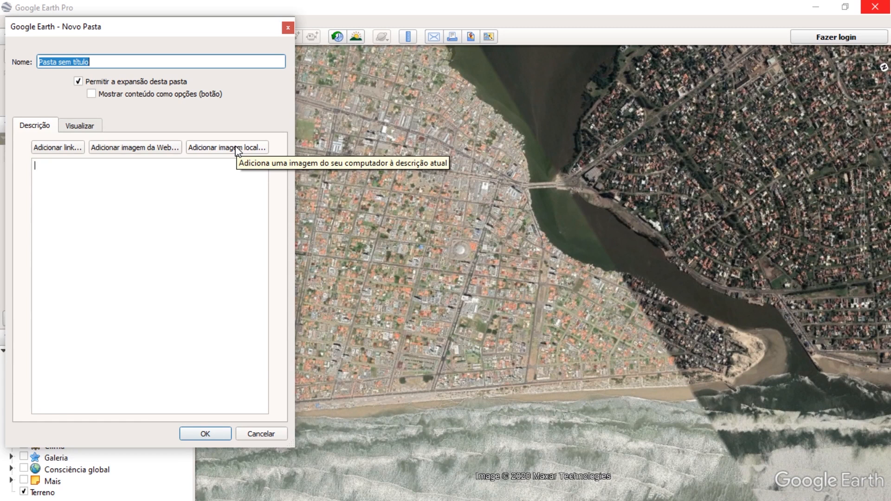
type("Meu Projeto FTTH")
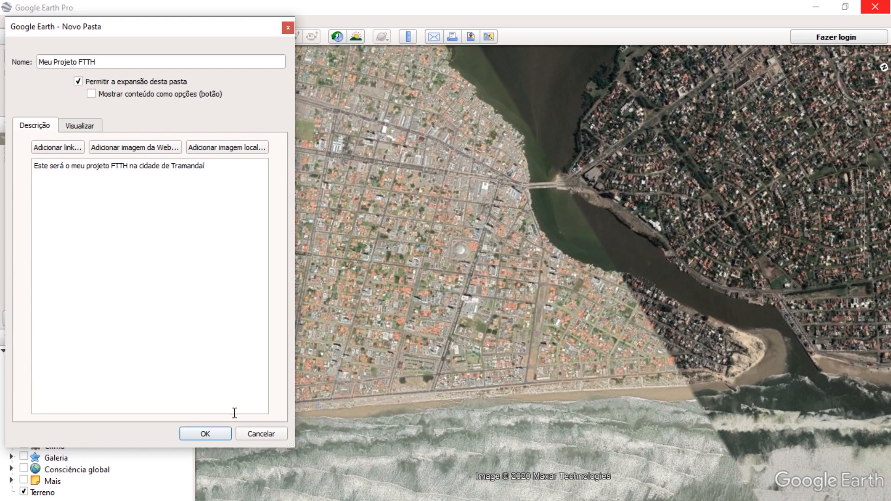
left_click(203, 434)
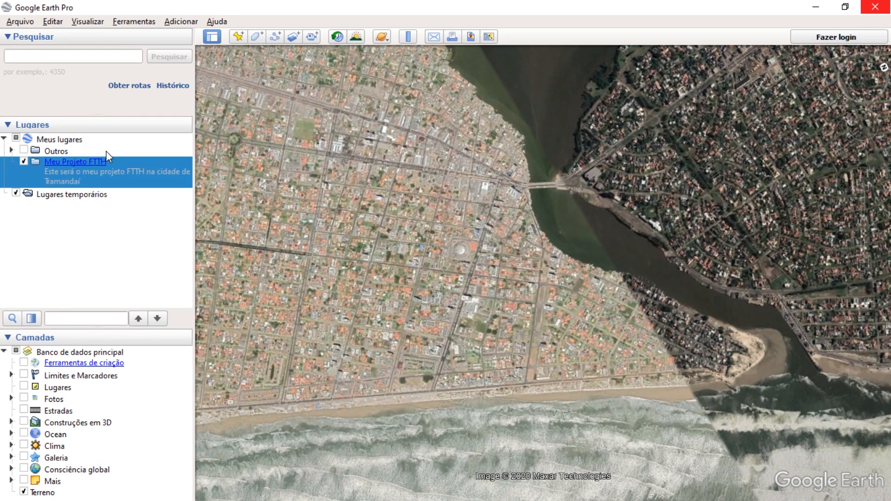
Step: Select the Meu Projeto FTTH folder in Meus lugares
left_click(86, 196)
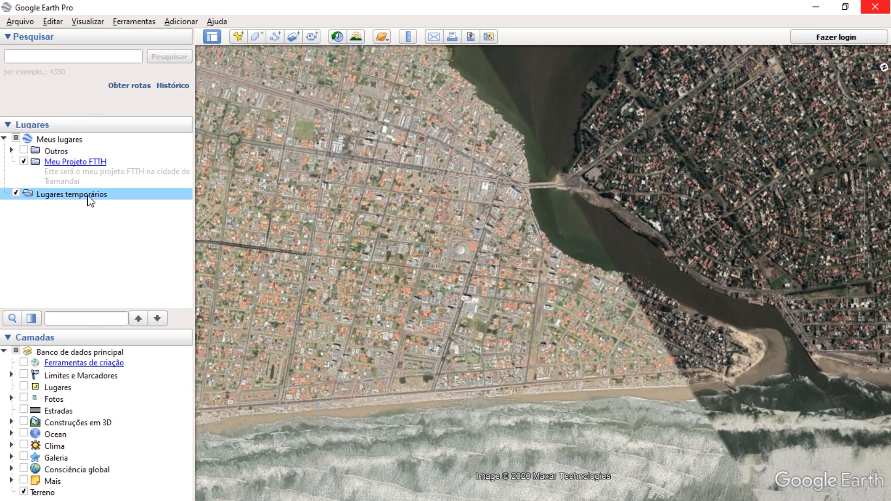
left_click_drag(434, 228, 397, 213)
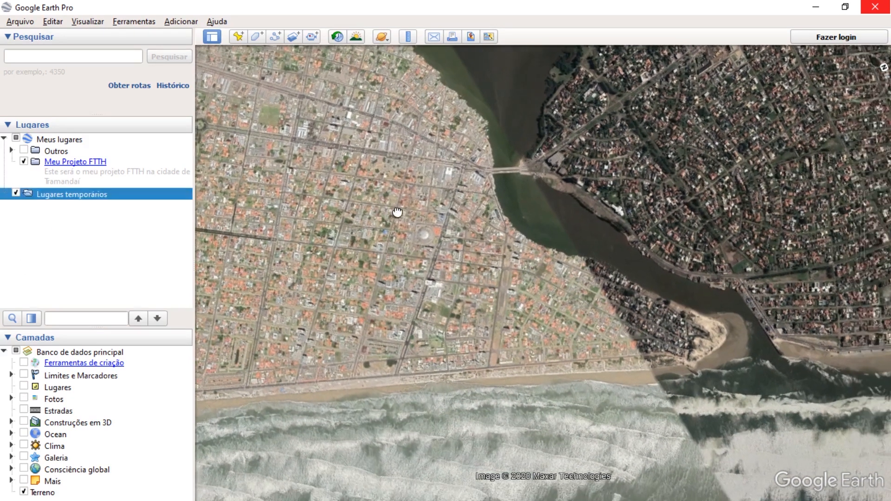
left_click(81, 163)
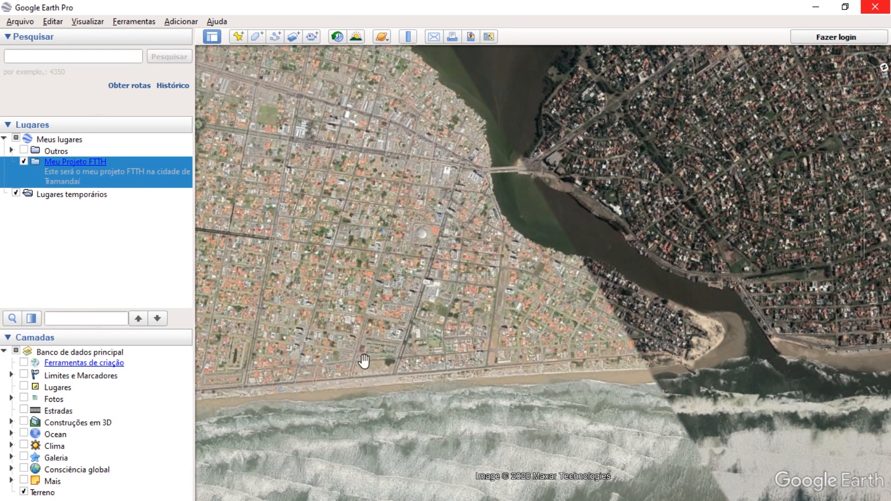
Step: Display the Estradas layer to examine the street names in the neighbourhood by the river mouth, and hide it again
scroll(548, 328, "up", 5)
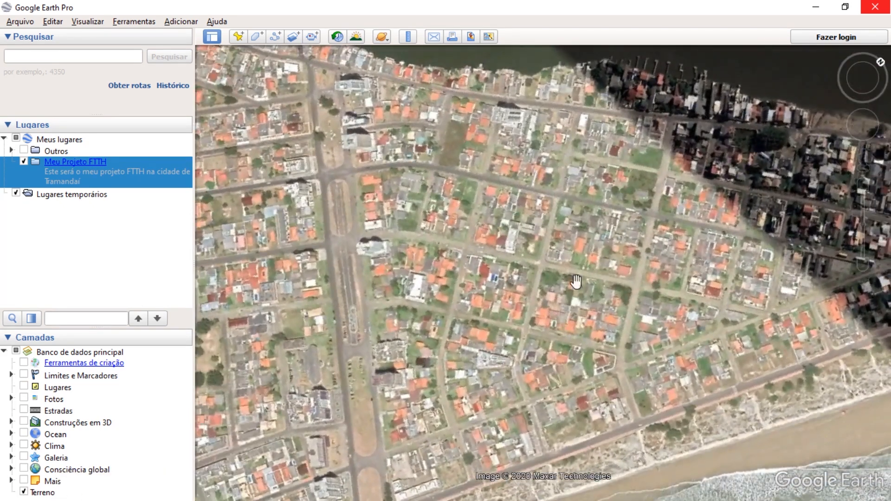
scroll(615, 299, "up", 2)
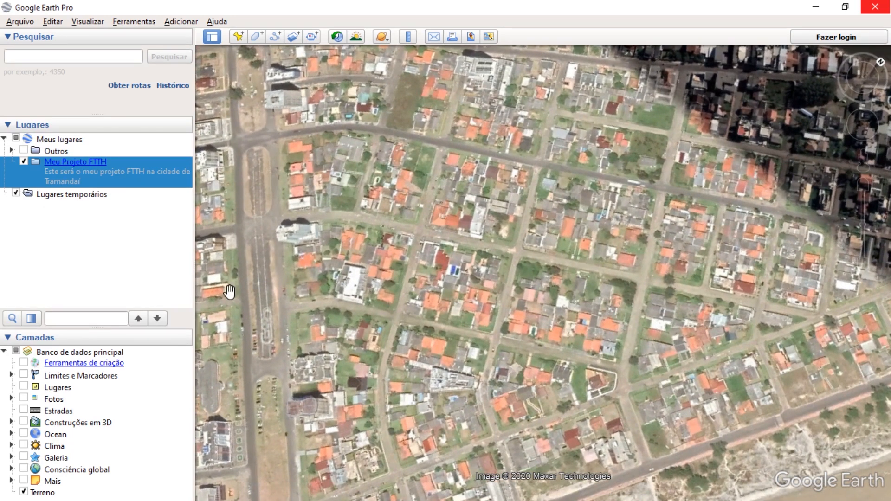
left_click(23, 409)
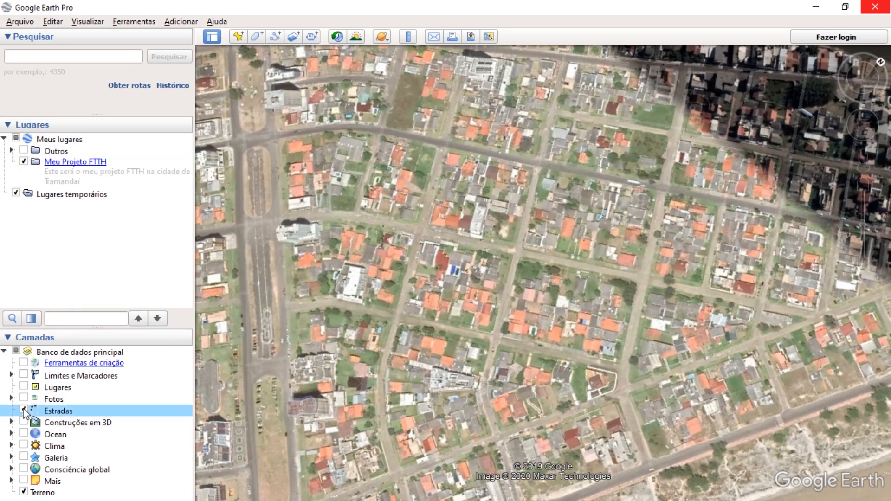
scroll(610, 252, "up", 2)
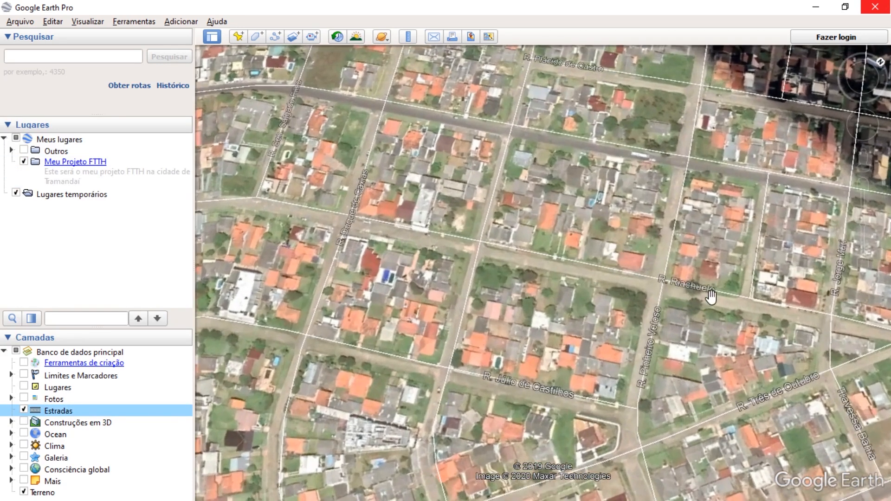
left_click_drag(694, 291, 716, 348)
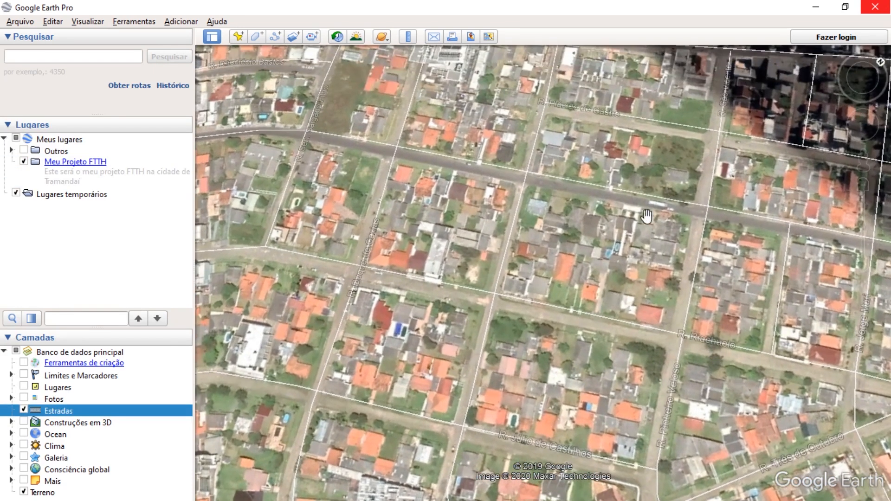
left_click_drag(576, 132, 445, 222)
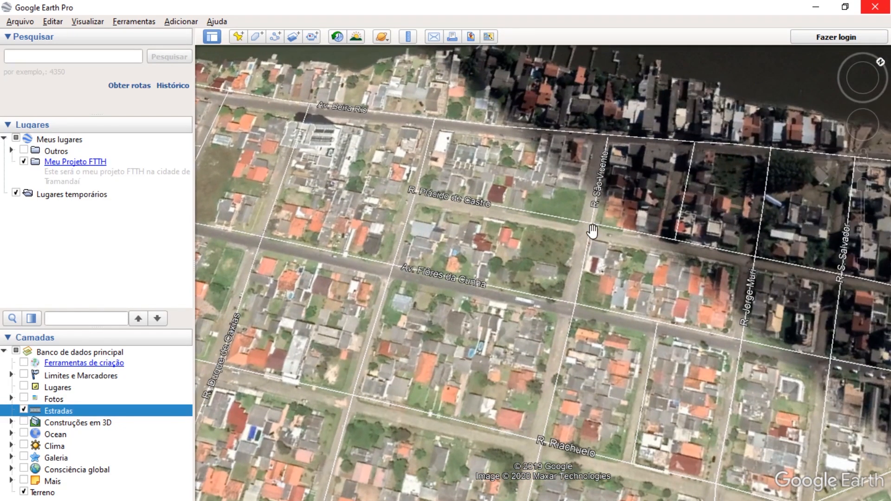
left_click(23, 410)
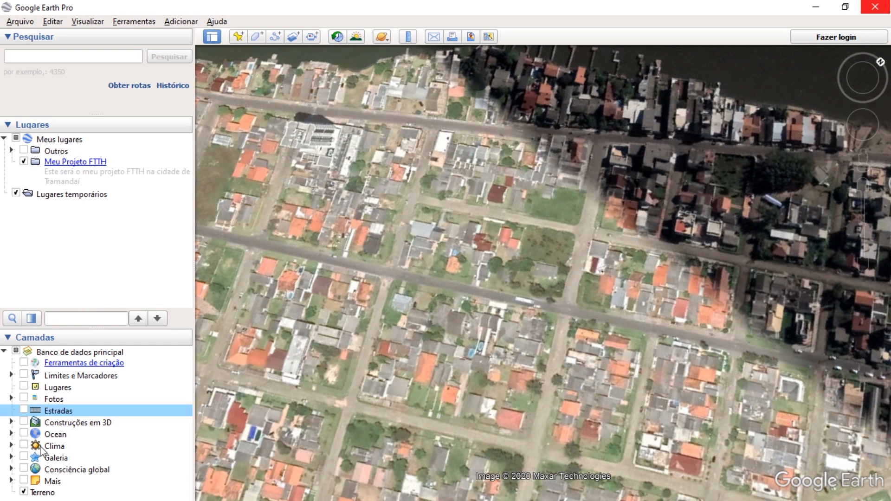
Step: Frame the beachside neighbourhood and collapse the Camadas and Pesquisar sections, leaving only Lugares expanded
scroll(330, 337, "down", 3)
left_click_drag(397, 366, 510, 187)
scroll(511, 209, "down", 1)
scroll(511, 211, "down", 1)
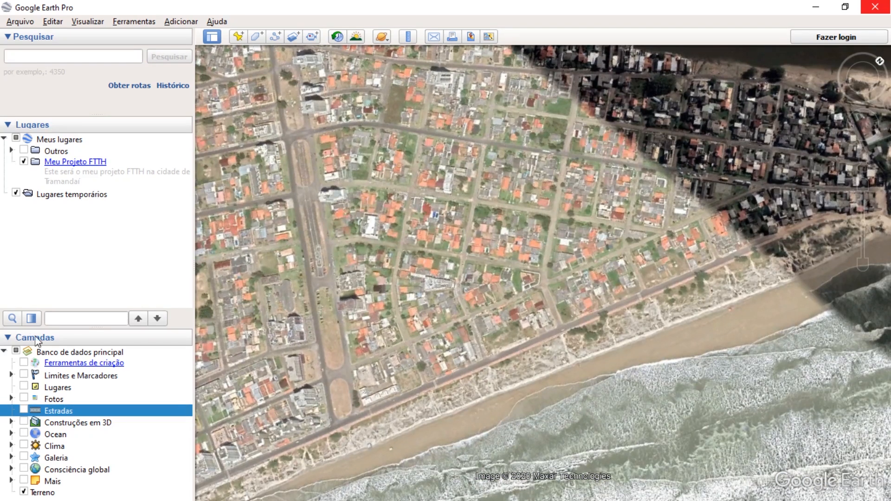
left_click(8, 340)
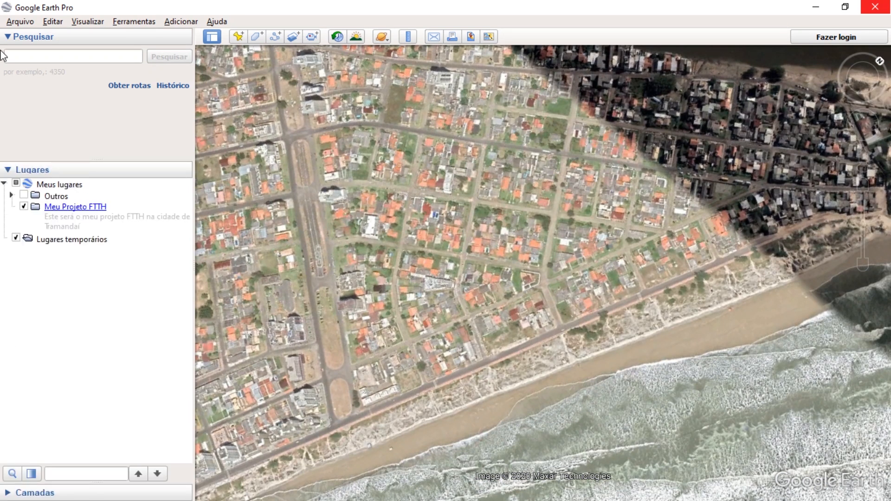
left_click(8, 38)
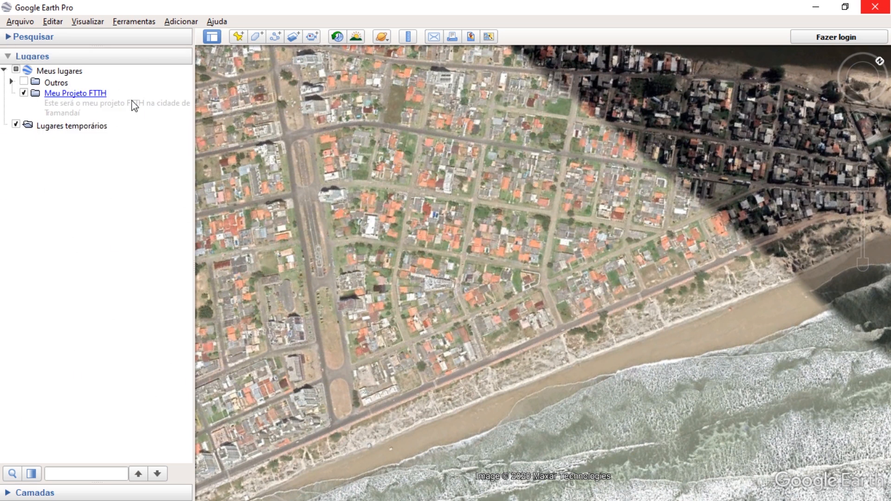
Step: Start a new polygon and name it Área de cobertura
left_click_drag(487, 179, 492, 234)
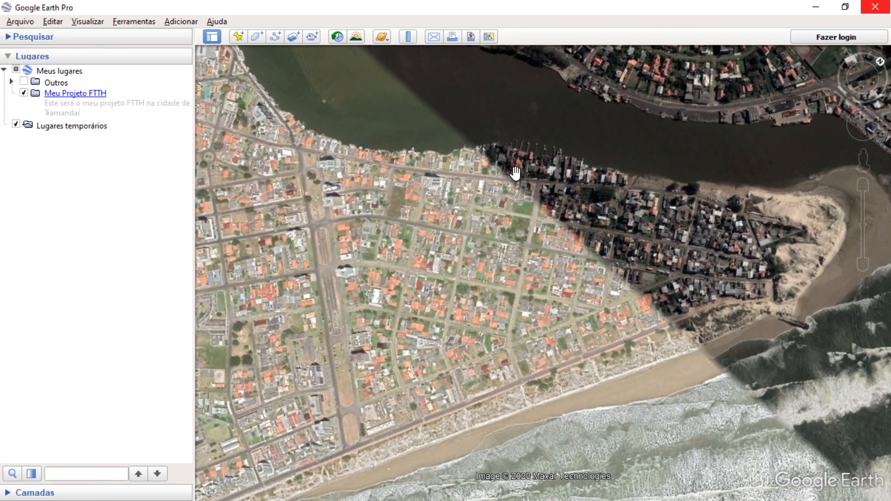
left_click(256, 37)
left_click(171, 62)
left_click_drag(188, 62, 5, 40)
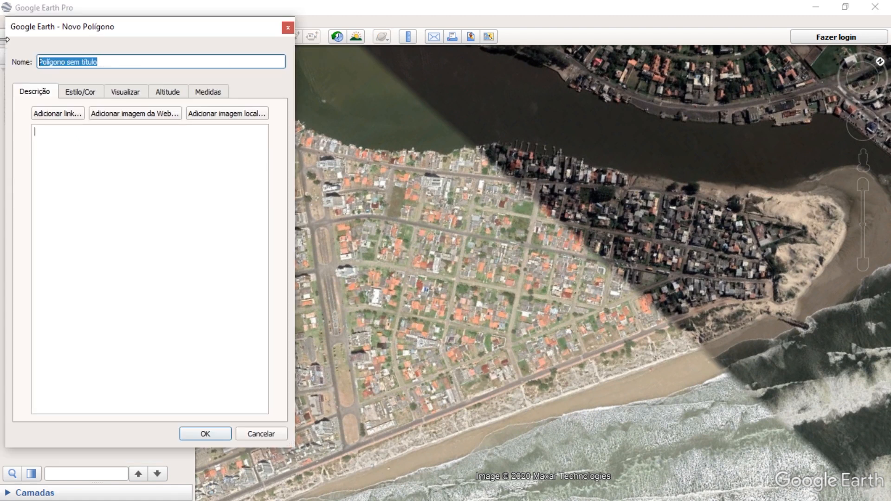
type("Área de cobertura")
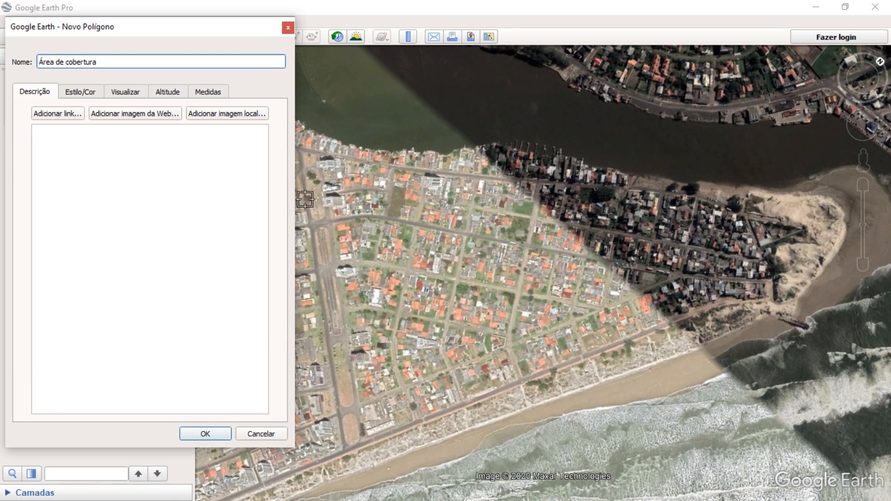
Step: Outline the coverage polygon with five points around the neighbourhood between the wide avenue, the beach and the river
left_click(302, 132)
left_click(362, 444)
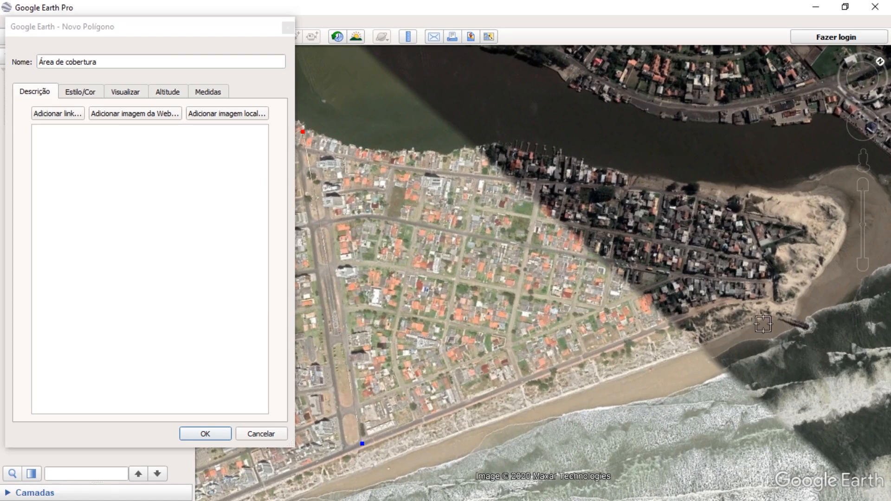
left_click(773, 302)
left_click(730, 187)
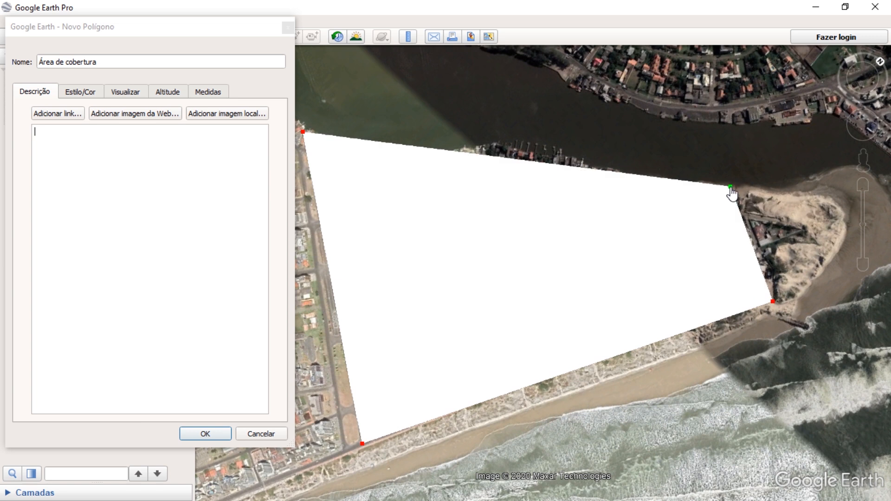
left_click(543, 140)
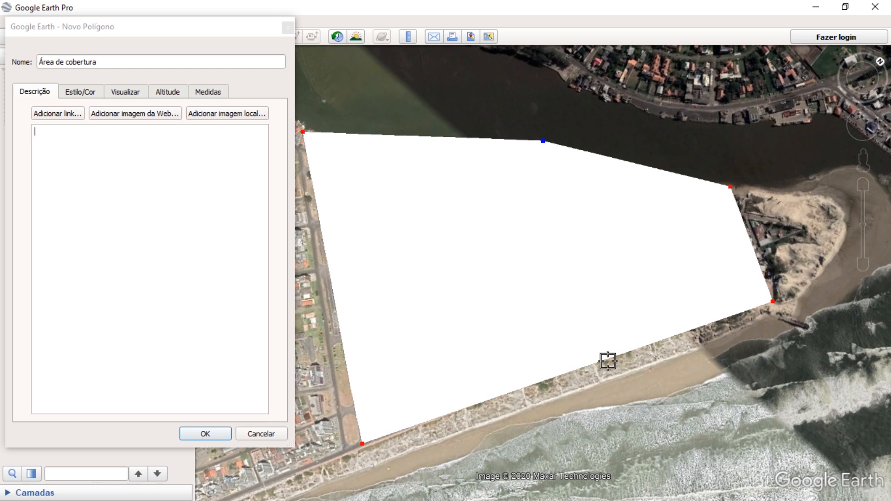
Step: Fill the Área de cobertura polygon with magenta #da03ff at 20% opacity and save it
left_click(80, 93)
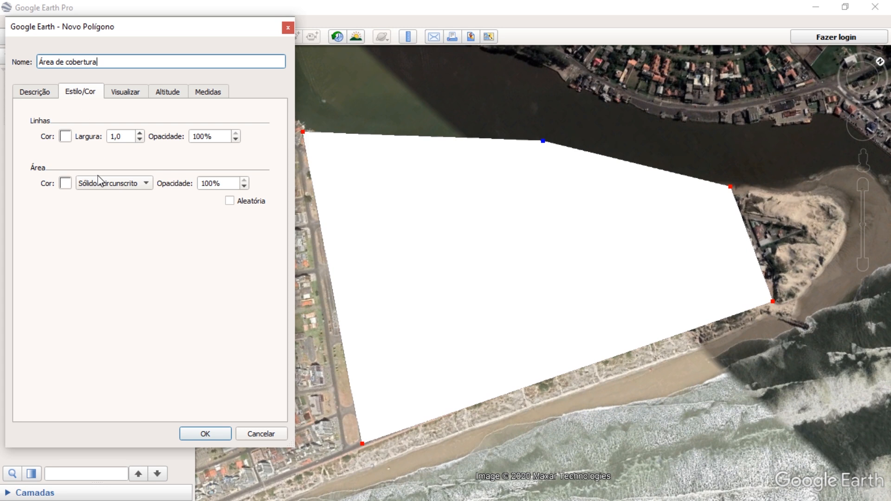
left_click(65, 184)
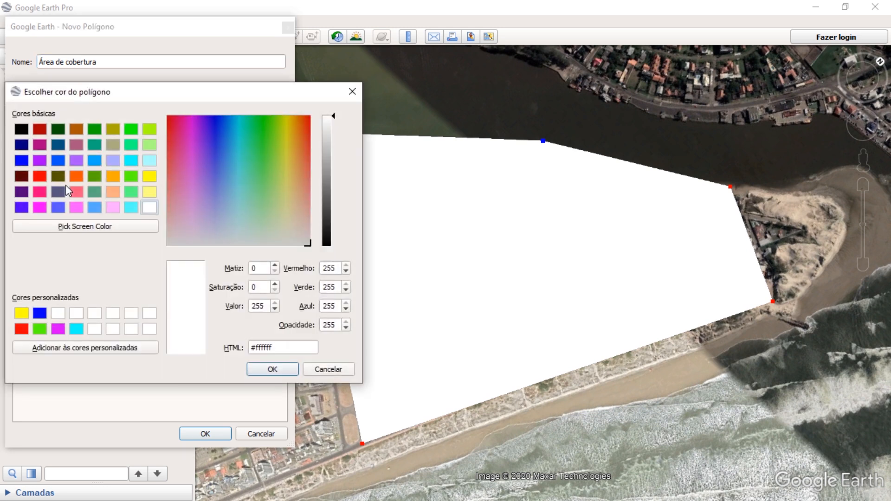
left_click(58, 328)
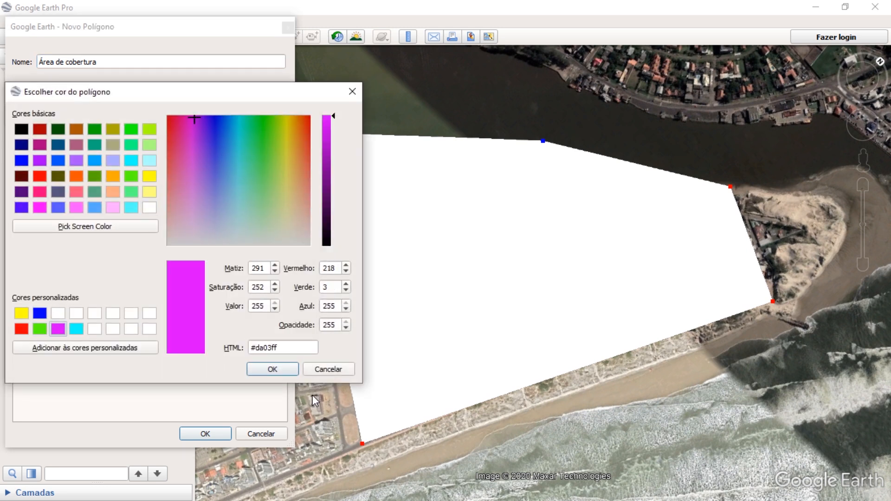
left_click(297, 371)
left_click(216, 181)
left_click_drag(216, 181, 193, 183)
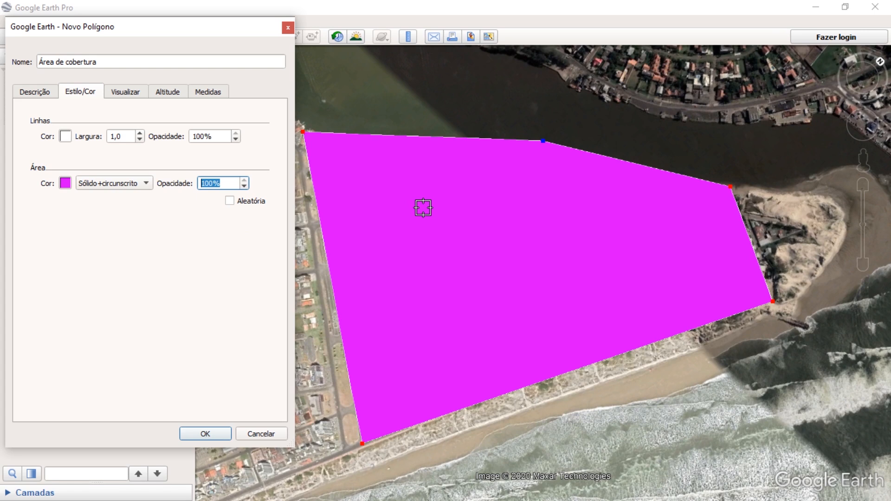
type("20")
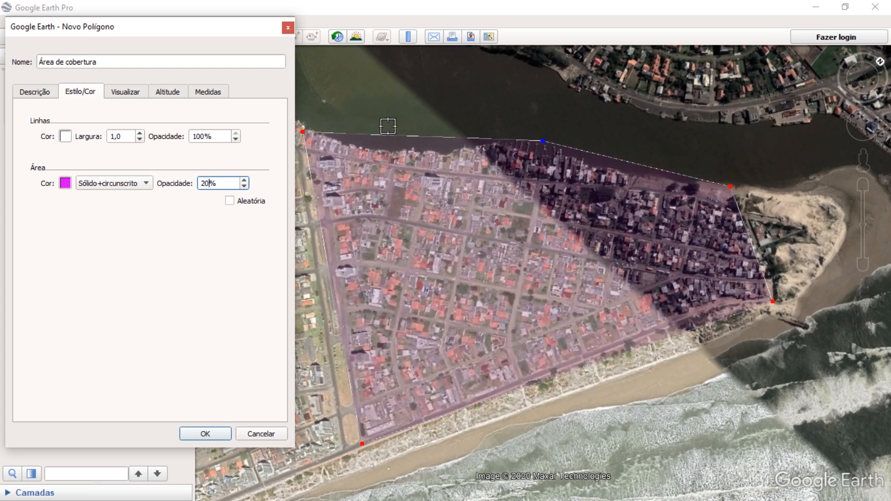
left_click(224, 432)
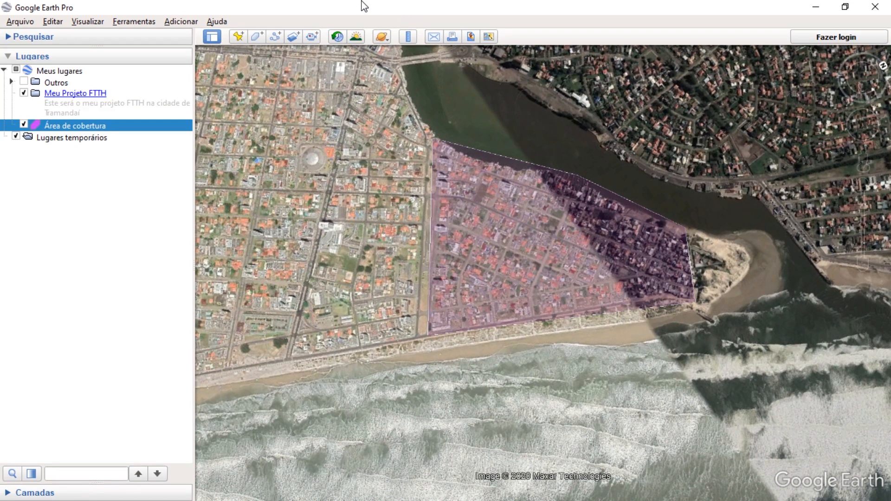
Step: Frame the coverage area and select the Meu Projeto FTTH folder as the location for new items
left_click_drag(343, 153, 335, 181)
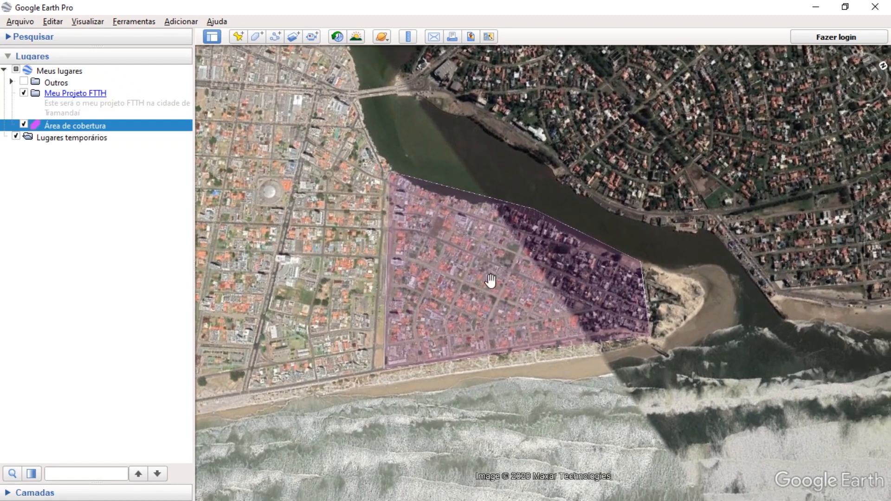
scroll(490, 281, "up", 3)
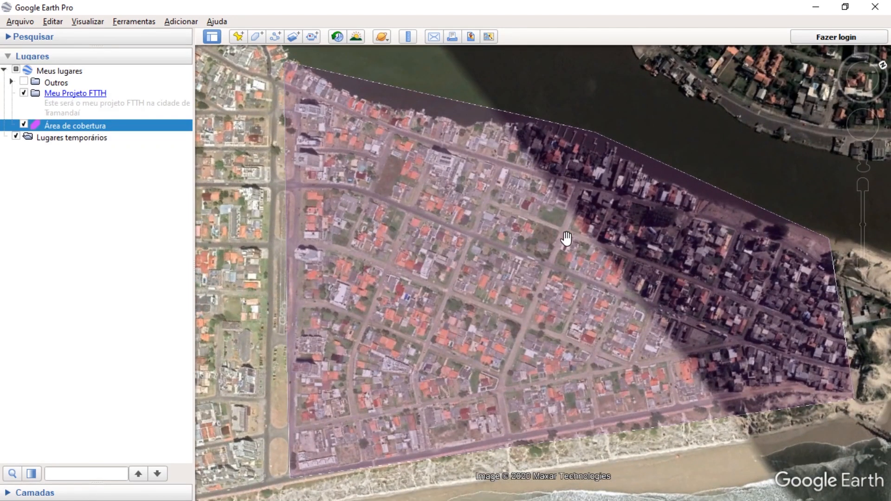
left_click(79, 139)
left_click(79, 127)
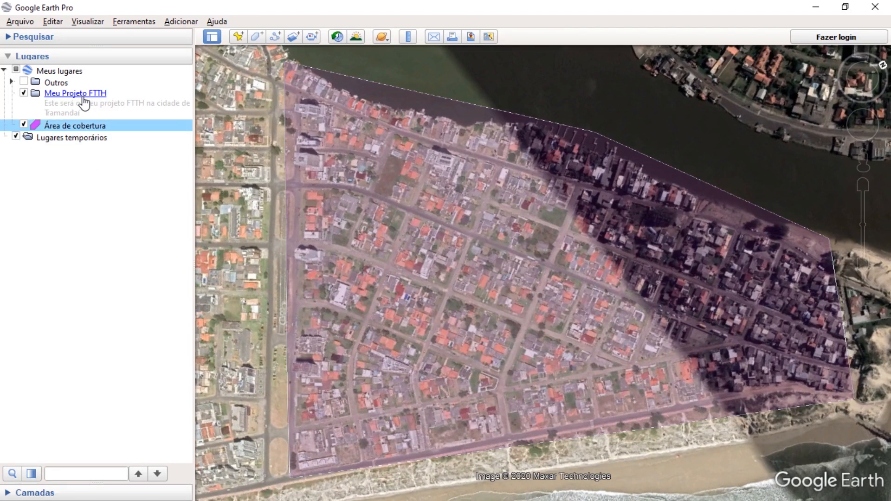
left_click(58, 99)
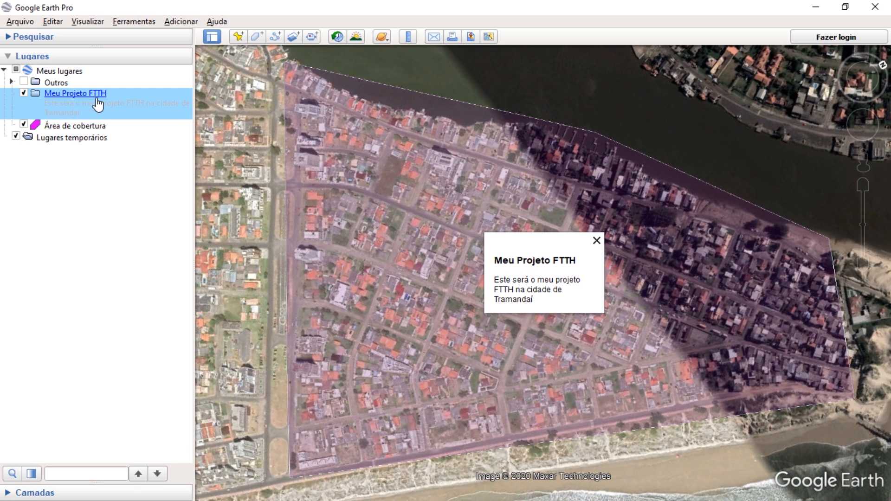
left_click(220, 37)
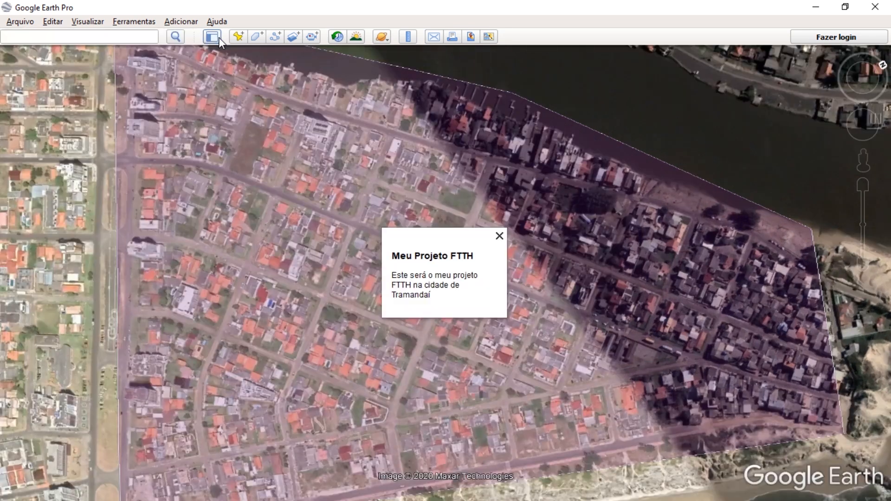
left_click(212, 37)
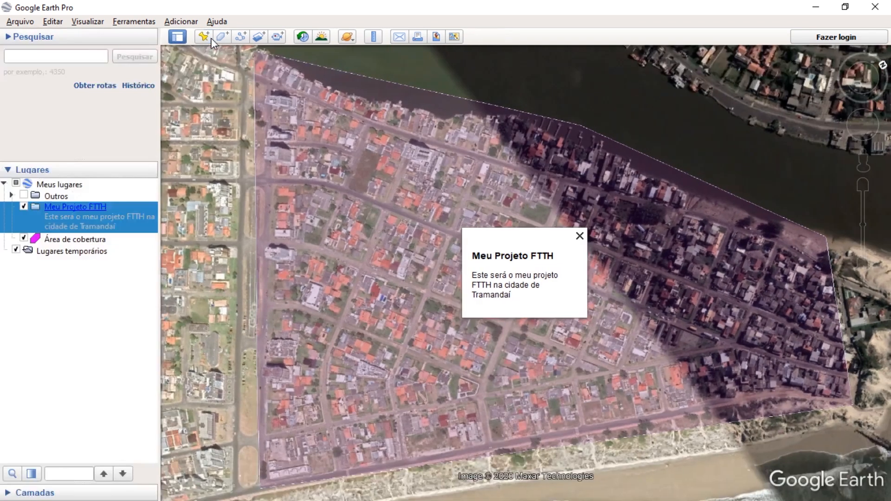
Step: Add a new placemark to the Meu Projeto FTTH folder and name it ISP
left_click(206, 37)
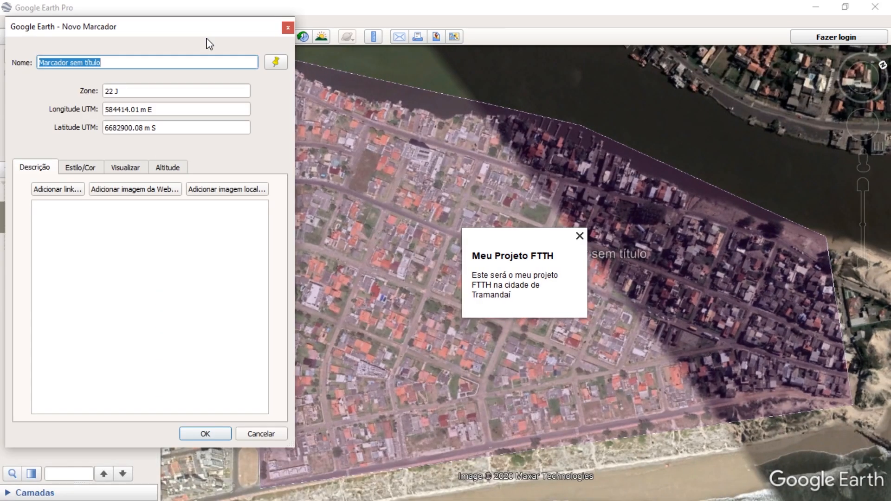
left_click(213, 61)
left_click_drag(213, 62, 1, 1)
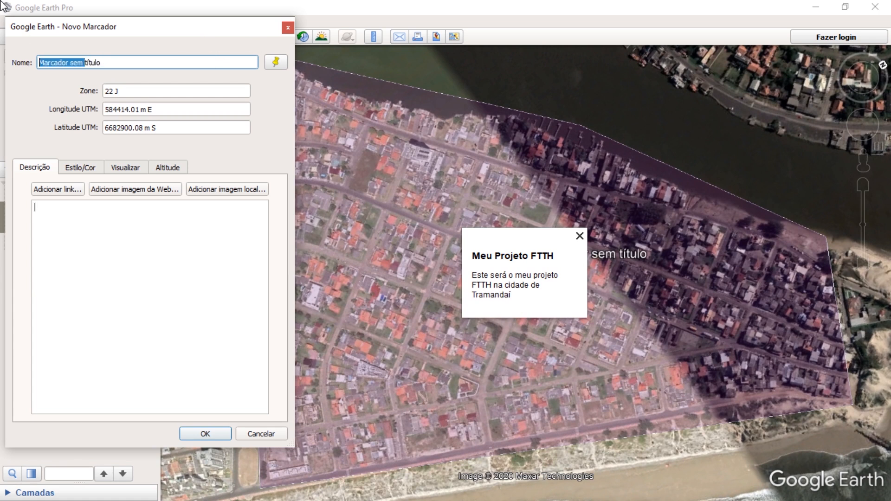
key("Delete")
key("Delete")
key("Delete")
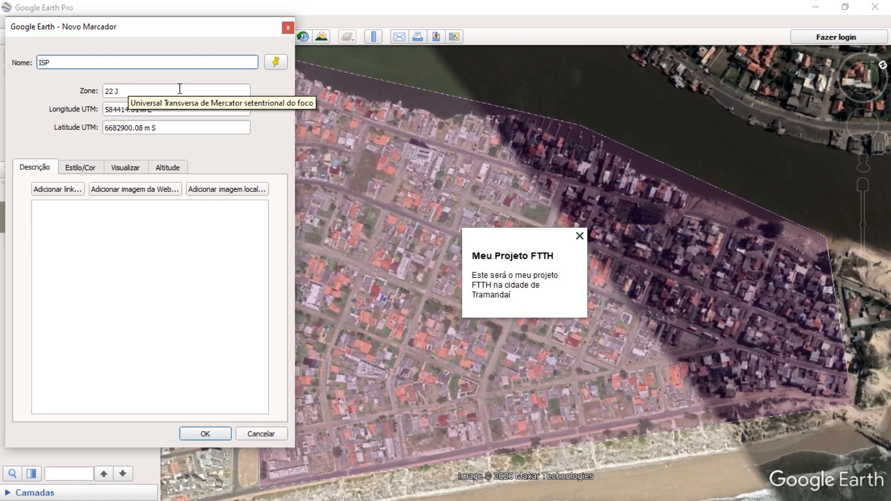
Step: Give the ISP placemark the red teardrop icon with a black circle and dismiss the folder's description balloon
left_click(276, 62)
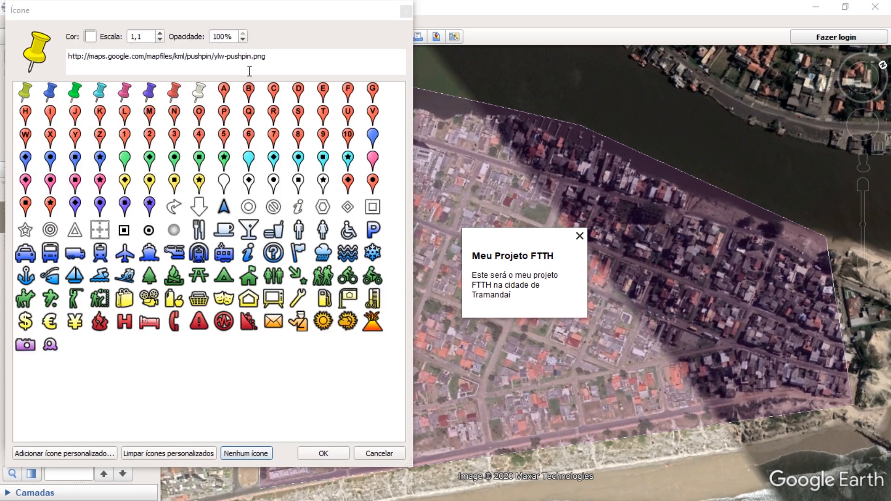
left_click(373, 182)
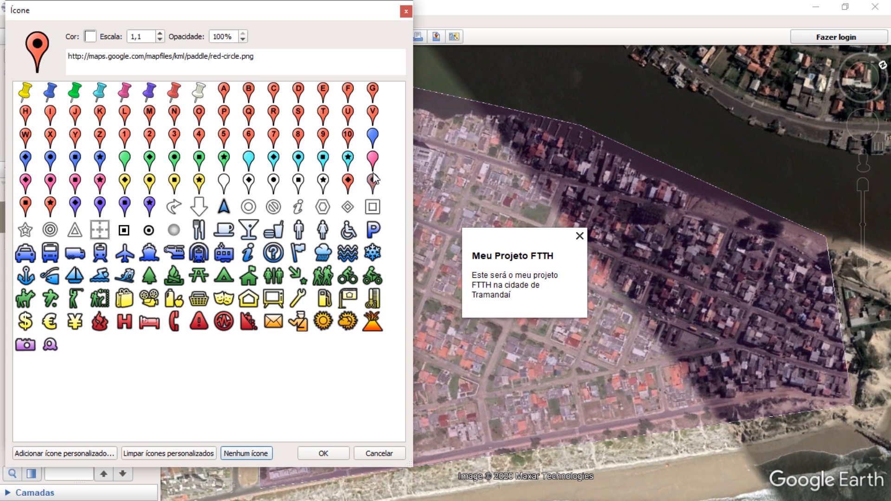
left_click(324, 452)
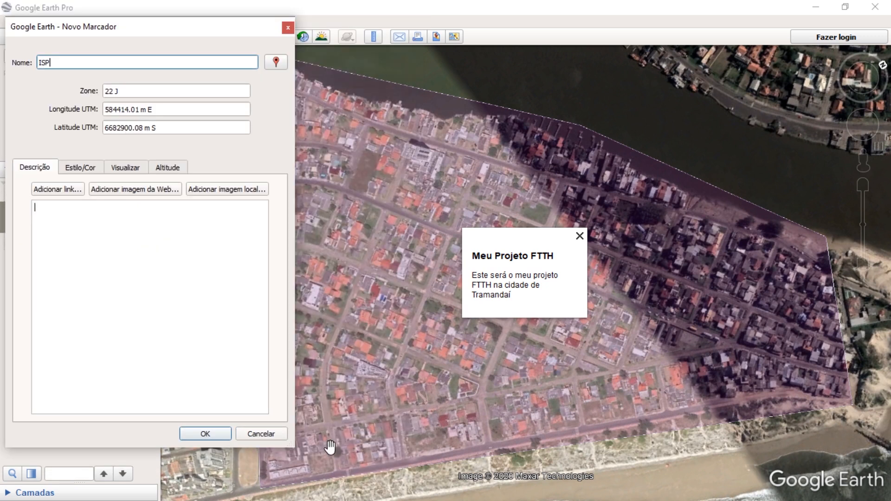
left_click(579, 236)
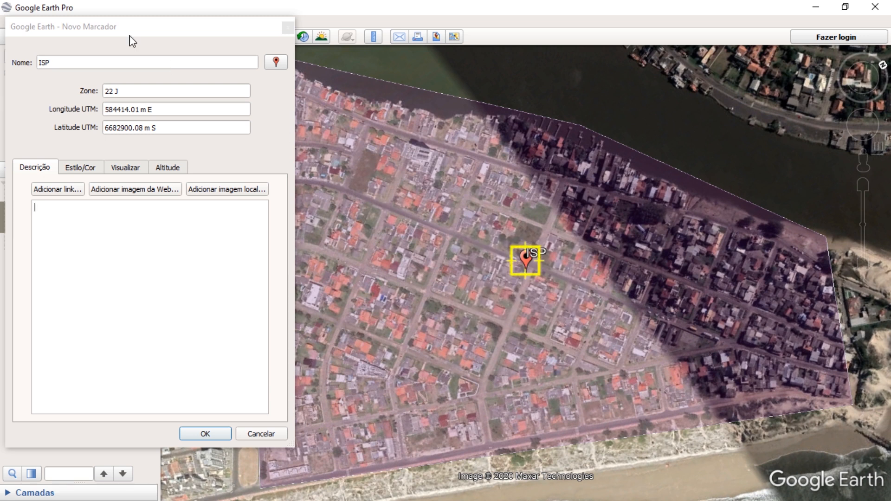
Step: Check the ISP placemark's UTM coordinates, position it beside the street corner near the middle of the coverage area, and save it
left_click_drag(132, 41, 160, 46)
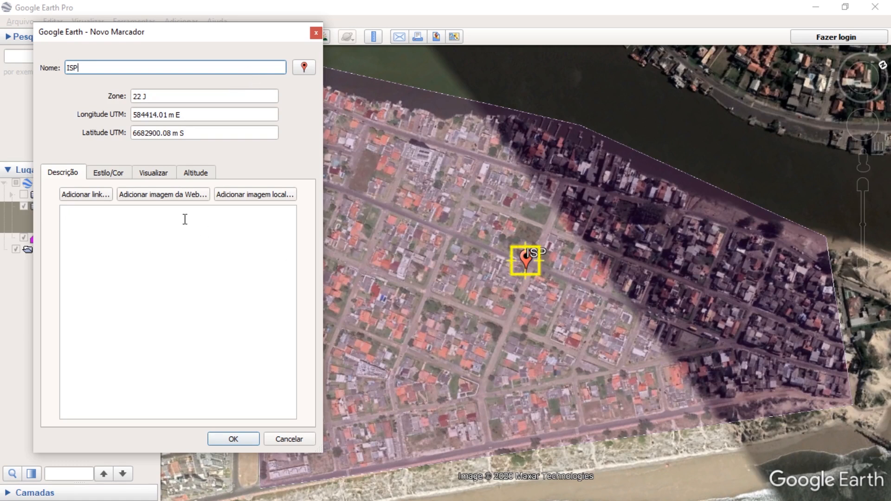
left_click_drag(210, 133, 108, 133)
left_click_drag(191, 115, 70, 118)
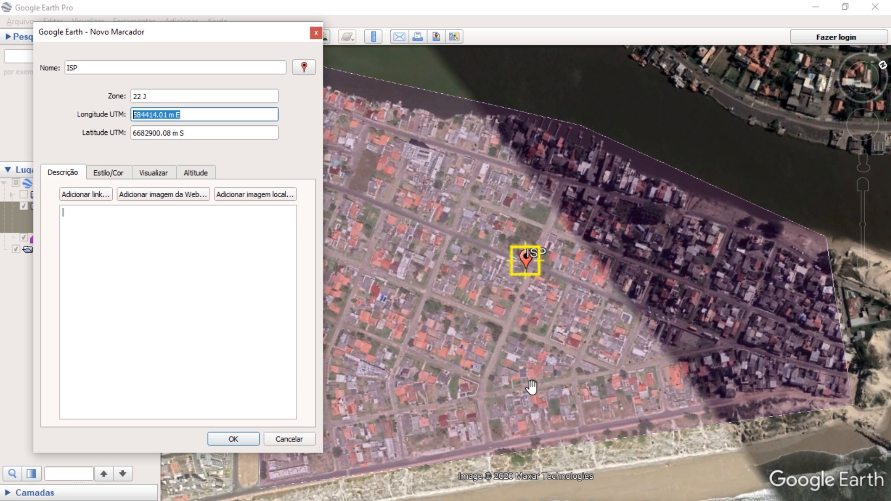
mouse_move(528, 272)
left_mouse_down()
mouse_move(538, 276)
mouse_move(474, 245)
mouse_move(583, 274)
mouse_move(437, 308)
mouse_move(485, 272)
mouse_move(522, 278)
left_mouse_up()
scroll(519, 272, "up", 3)
left_click(234, 439)
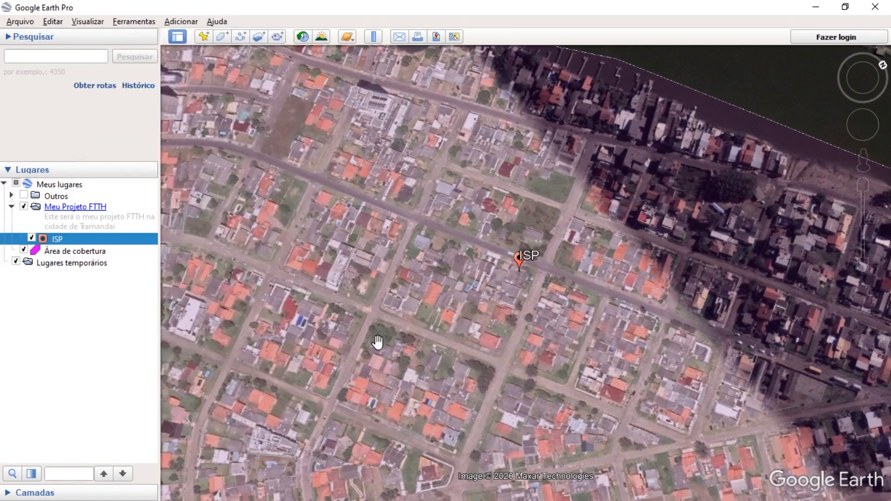
Step: Enlarge the Lugares section and move the Área de cobertura polygon into the Meu Projeto FTTH folder
scroll(378, 341, "down", 5)
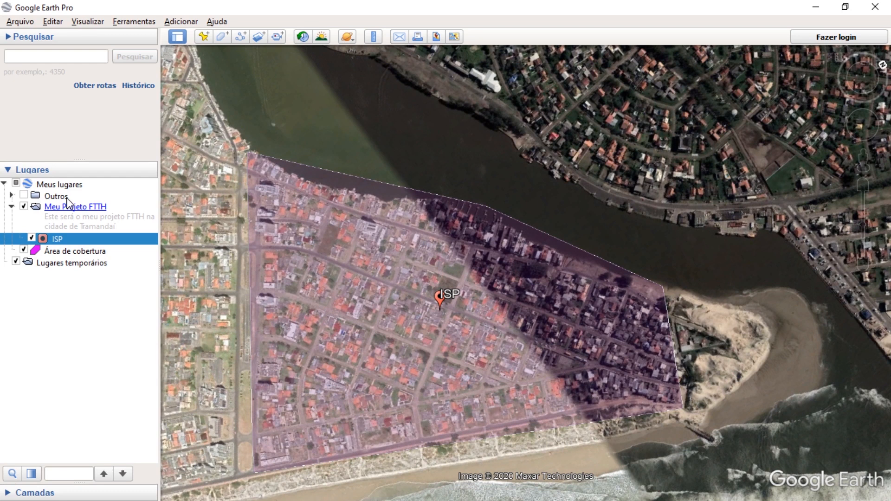
left_click(68, 252)
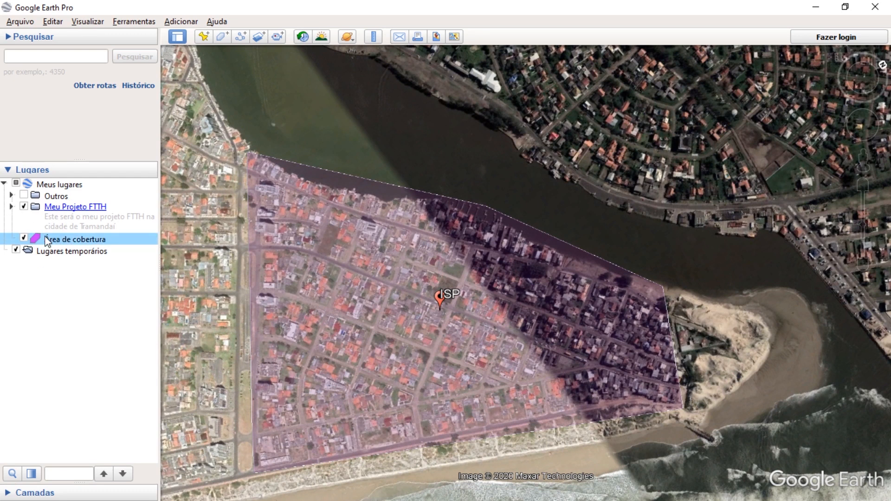
left_click(5, 37)
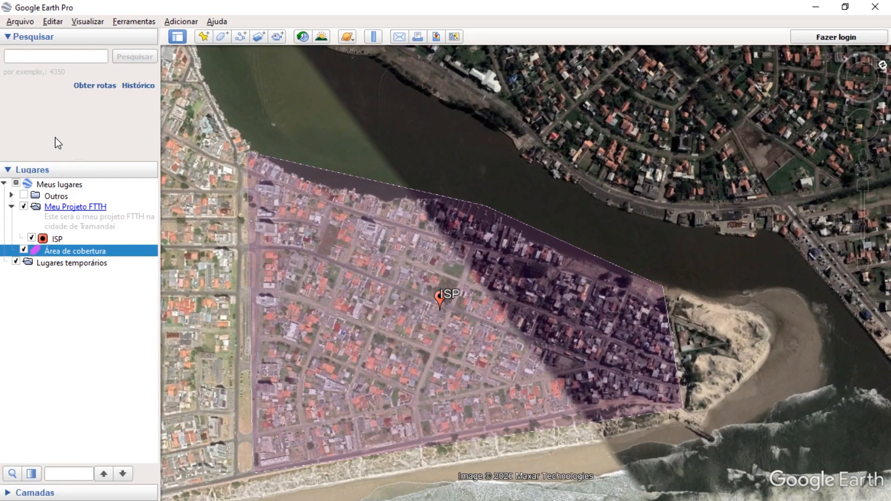
left_click_drag(65, 159, 80, 70)
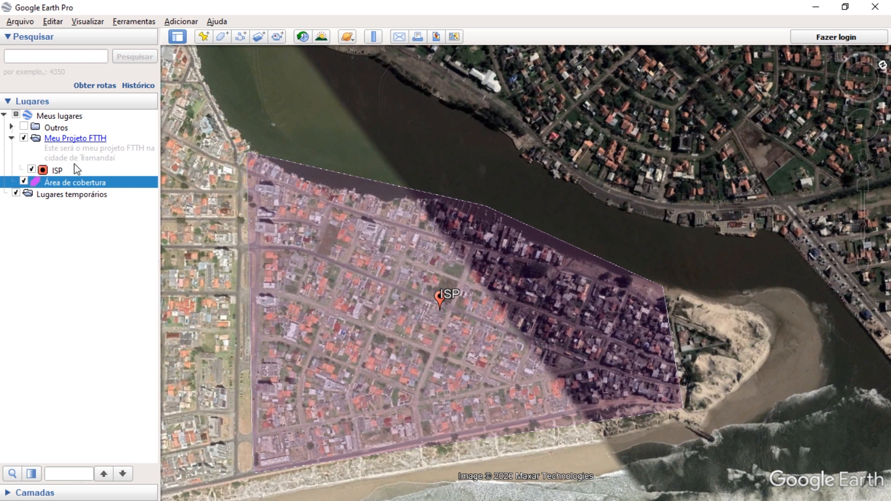
left_click_drag(50, 184, 10, 137)
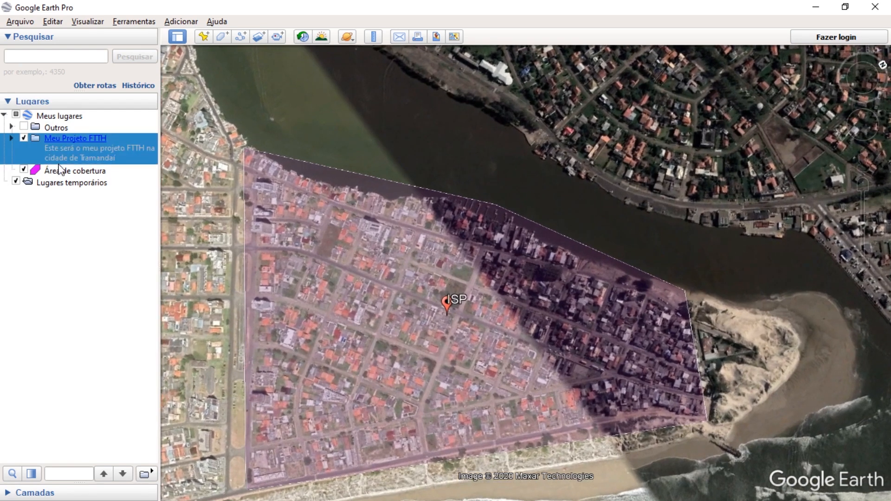
left_click_drag(59, 176, 59, 158)
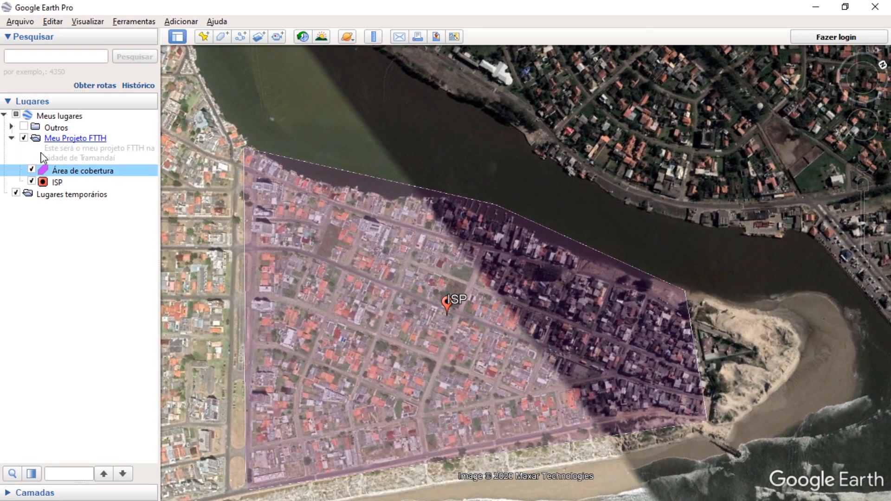
Step: Hide and redisplay the Meu Projeto FTTH folder to check that it controls both the polygon and the placemark
left_click(25, 138)
left_click(24, 138)
left_click(24, 138)
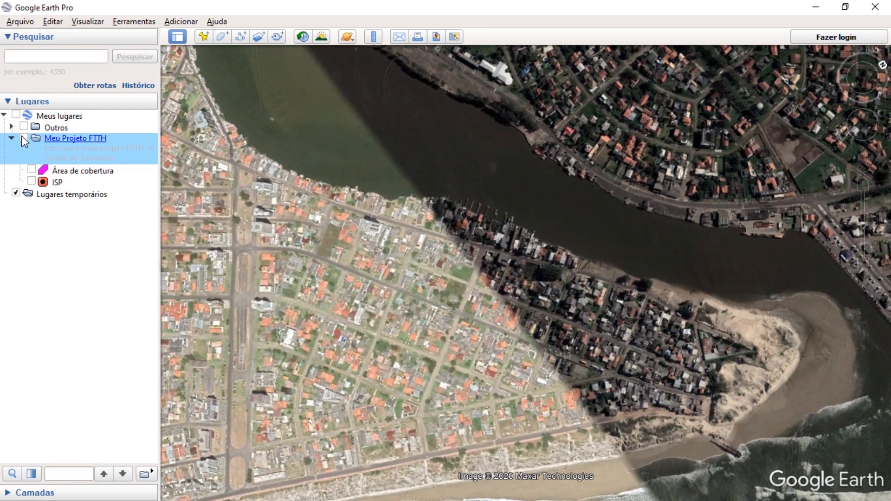
left_click(24, 138)
left_click(23, 138)
left_click(23, 138)
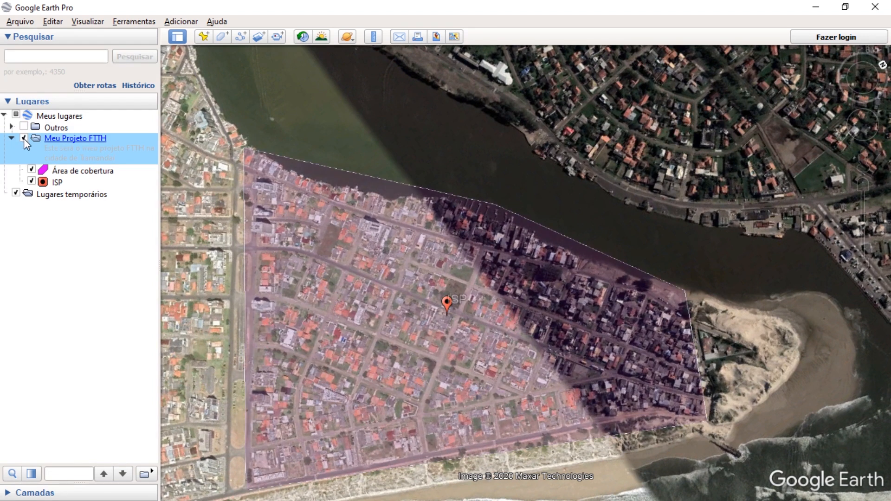
middle_click_drag(545, 318, 541, 239)
scroll(563, 295, "up", 2)
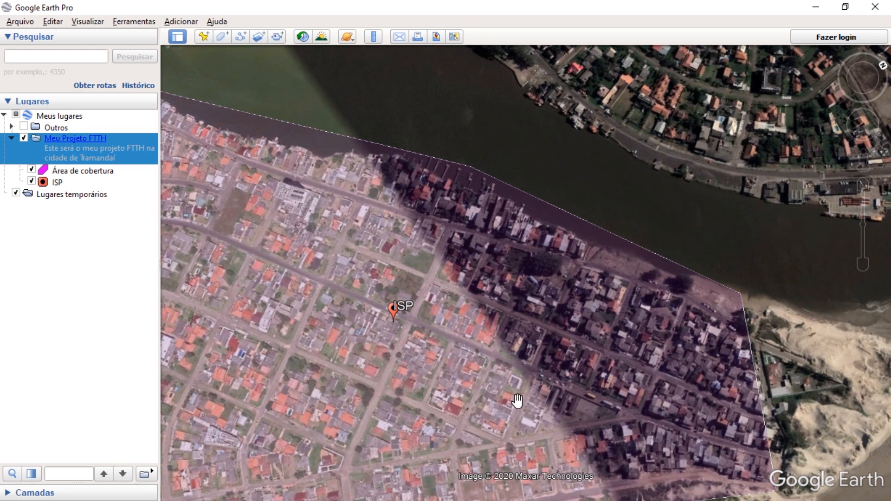
right_click_drag(513, 363, 519, 307)
left_click_drag(519, 308, 557, 216)
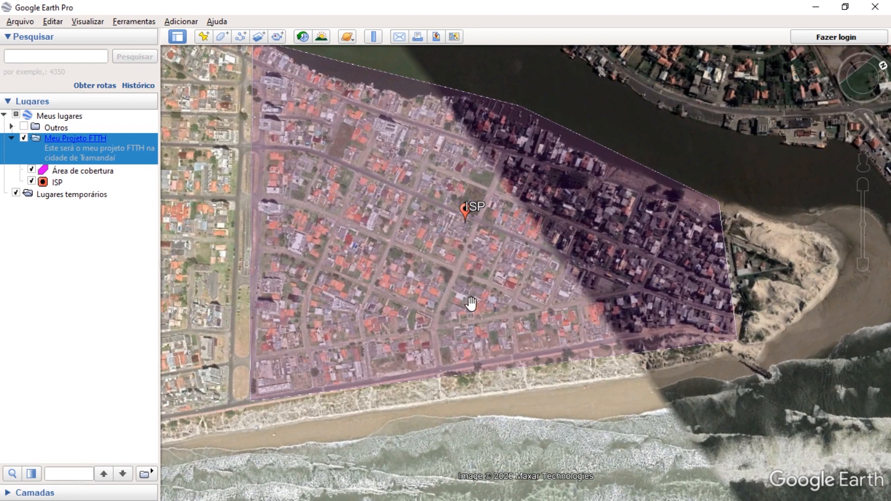
Step: Review the Mostrar lat/long formats in the 3D view options, keep Universal Transversa de Mercator selected, and confirm
left_click(138, 22)
left_click(146, 130)
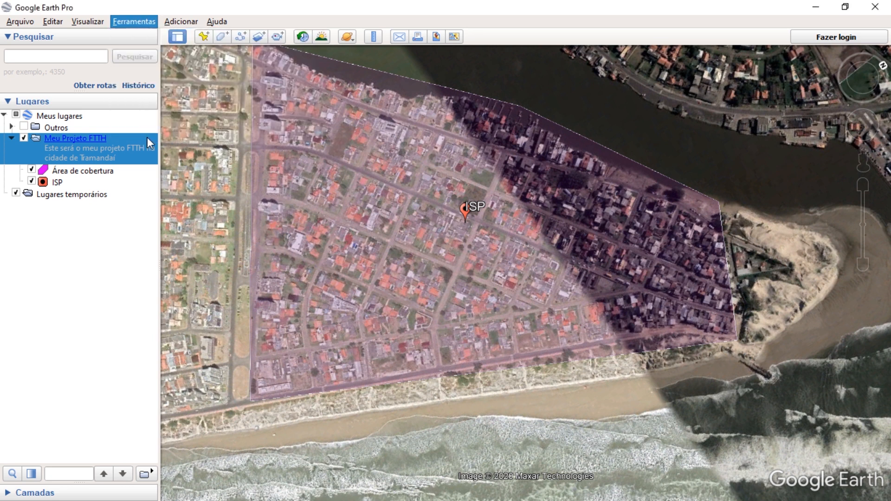
left_click_drag(369, 59, 373, 58)
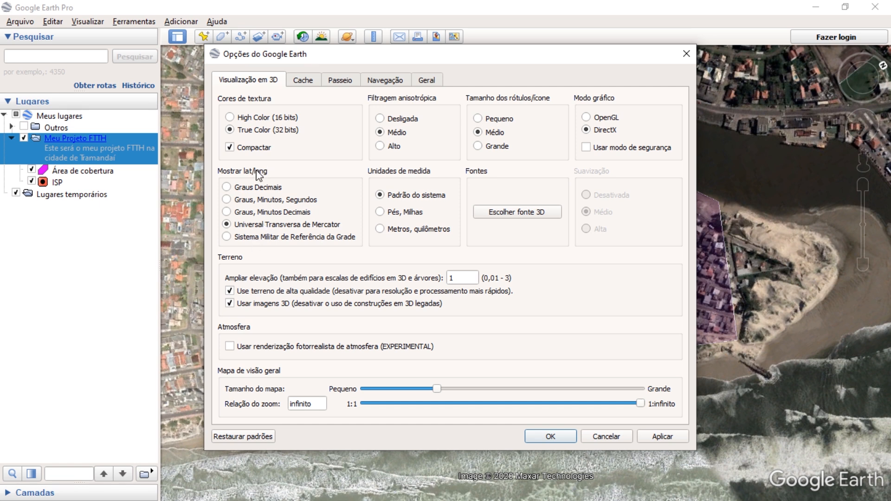
left_click(260, 188)
left_click(257, 201)
left_click(278, 213)
left_click(261, 225)
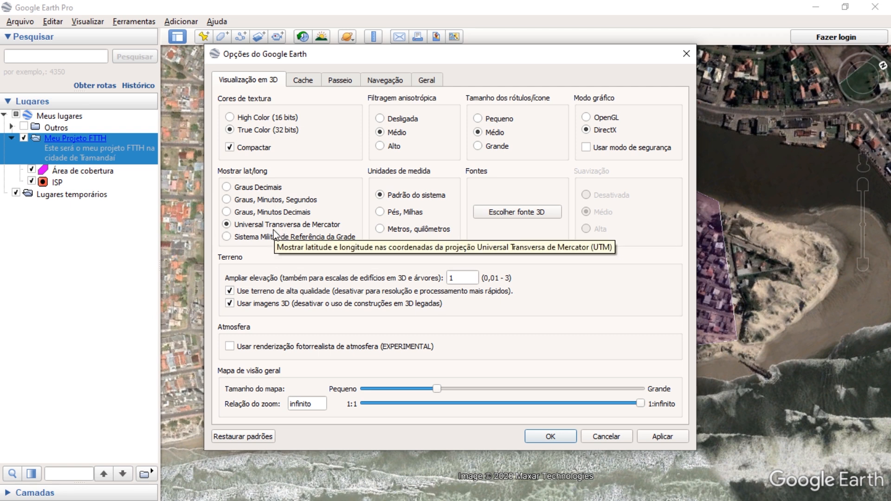
left_click(556, 436)
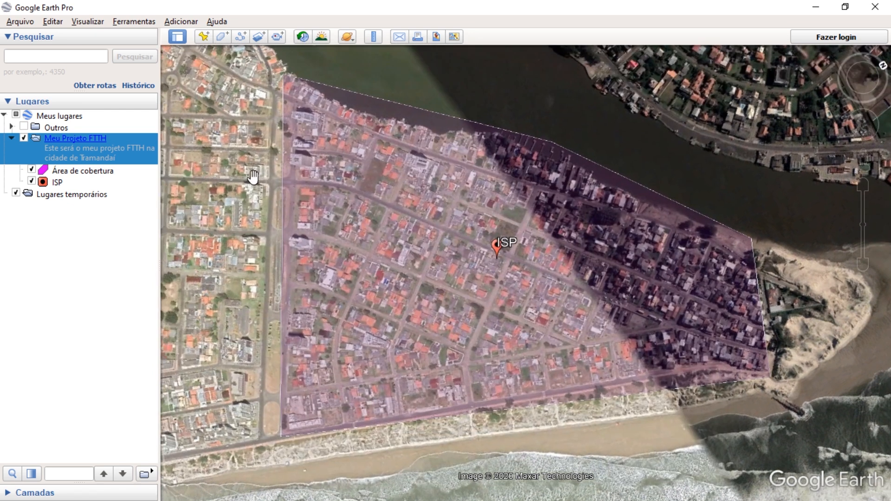
Step: Open the mapeamento postes file from the Versão 2 folder for import, review its comma delimiter and latitude/longitude fields, and cancel
left_click(21, 23)
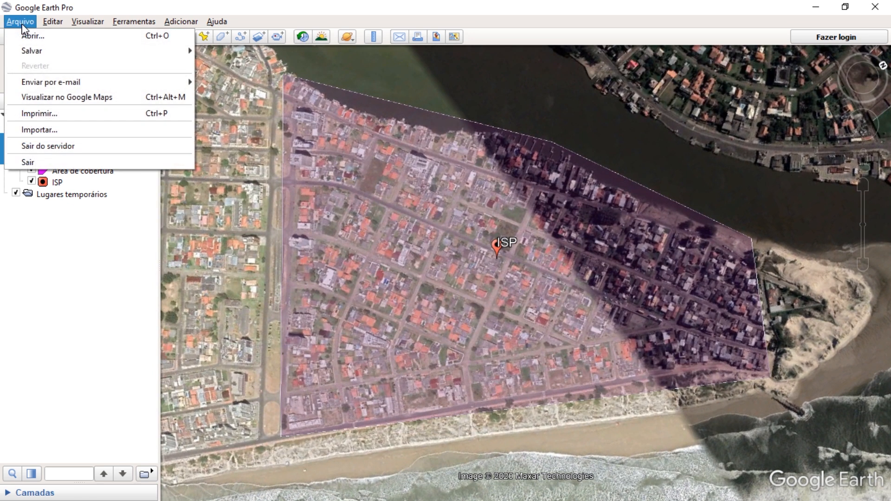
left_click(46, 130)
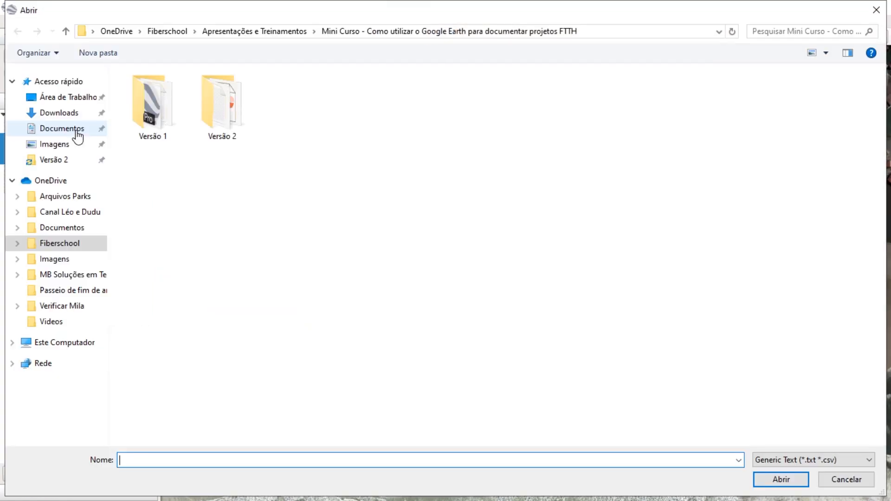
double_click(239, 118)
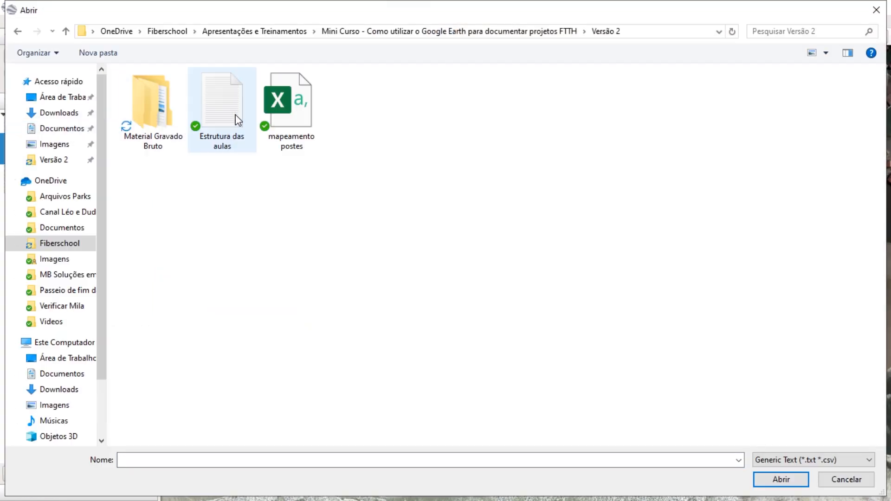
left_click(277, 117)
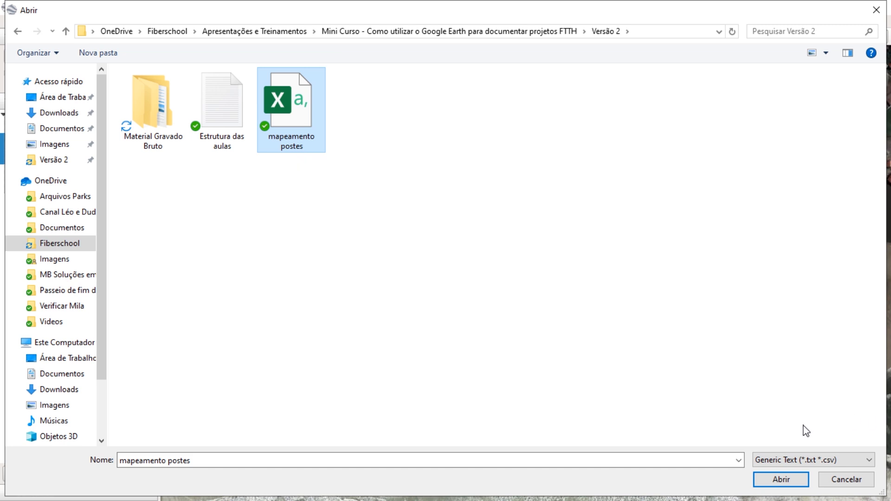
left_click(791, 478)
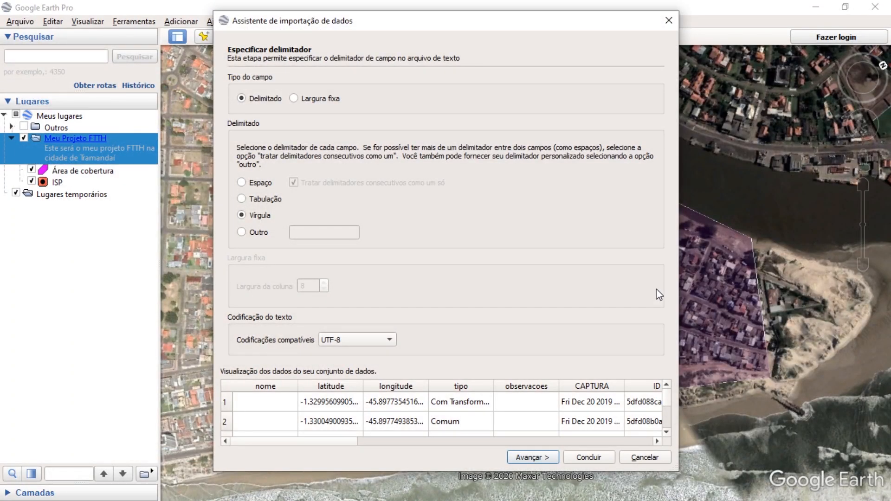
scroll(602, 410, "down", 3)
scroll(602, 410, "up", 2)
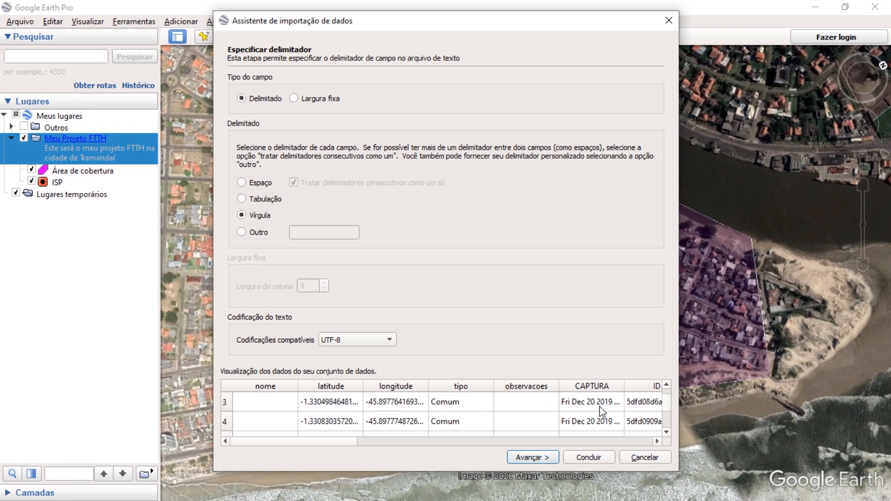
left_click(541, 457)
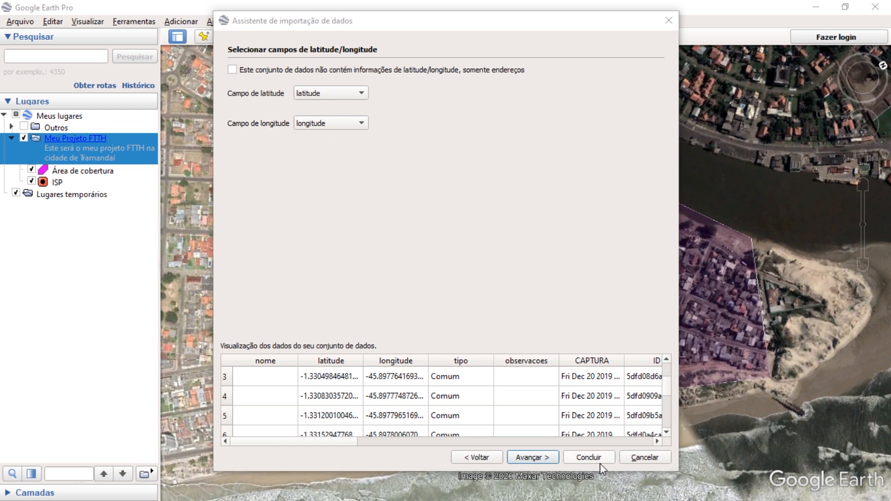
left_click(633, 458)
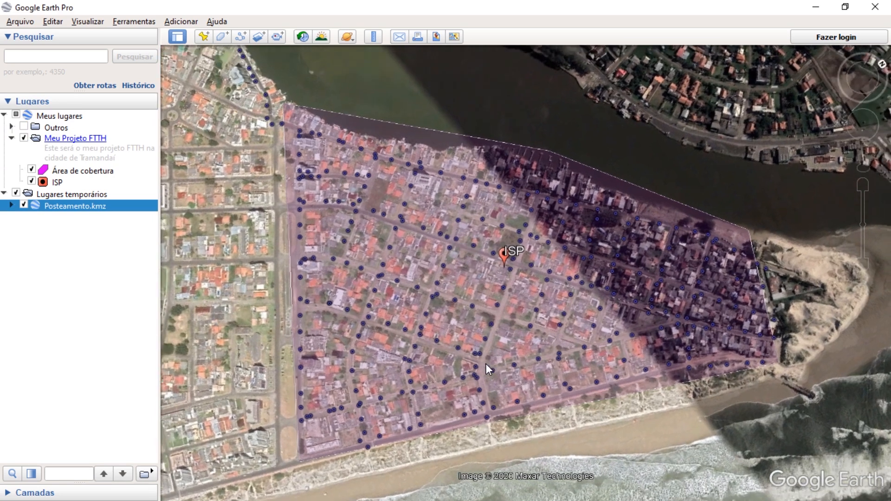
Step: Examine the imported pole points around the ISP placemark and hide the Área de cobertura polygon
left_click_drag(486, 364, 455, 352)
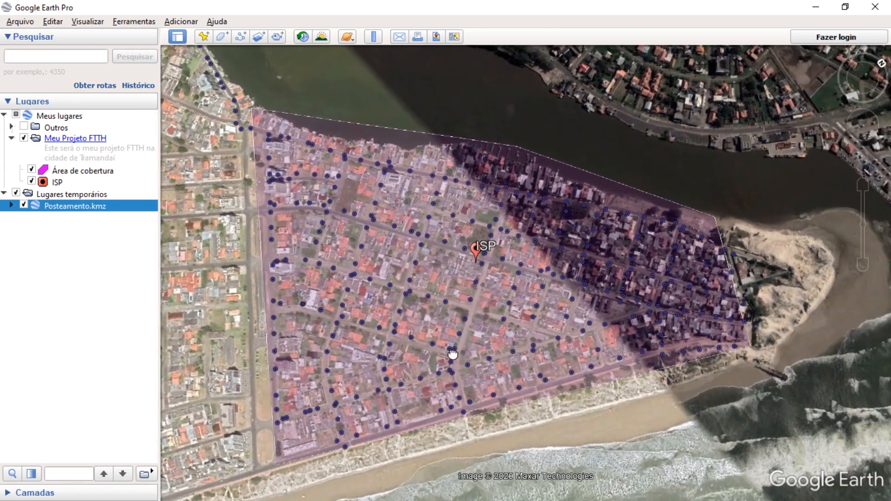
scroll(455, 351, "up", 4)
middle_click_drag(455, 353, 428, 291)
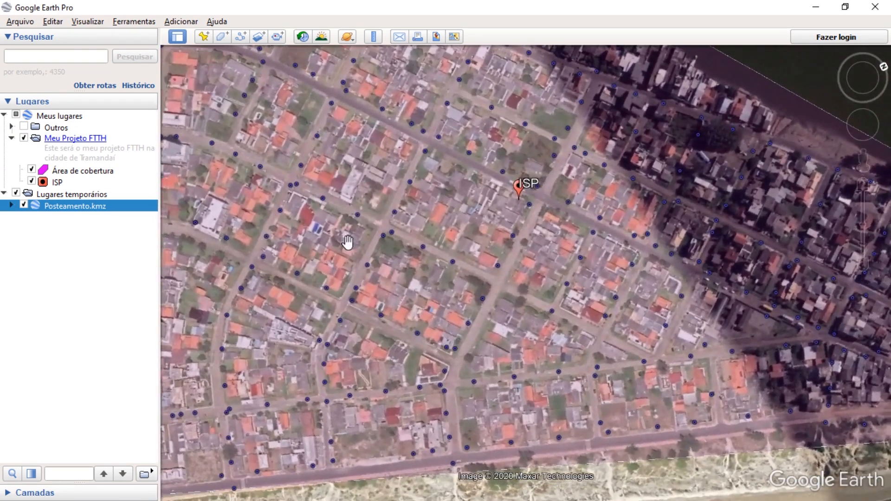
left_click(32, 169)
double_click(46, 173)
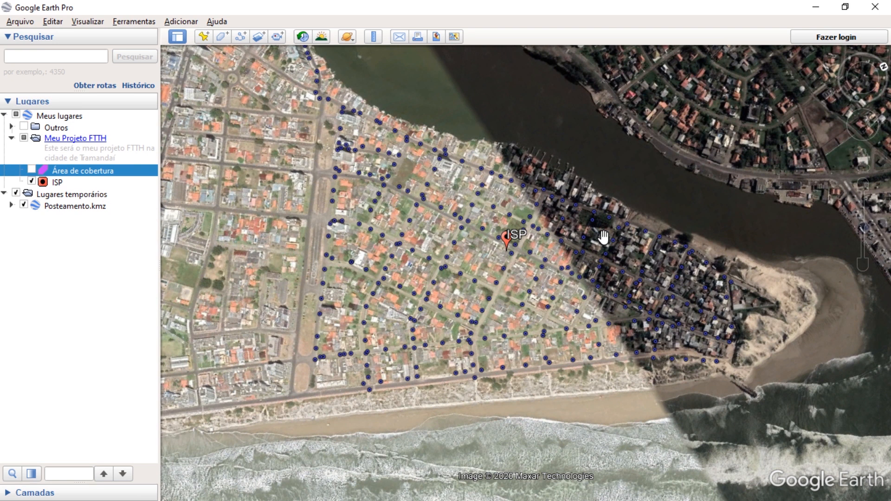
Step: Expand Posteamento.kmz in the temporary places and move its Posteamento folder into the Meu Projeto FTTH folder
left_click(84, 206)
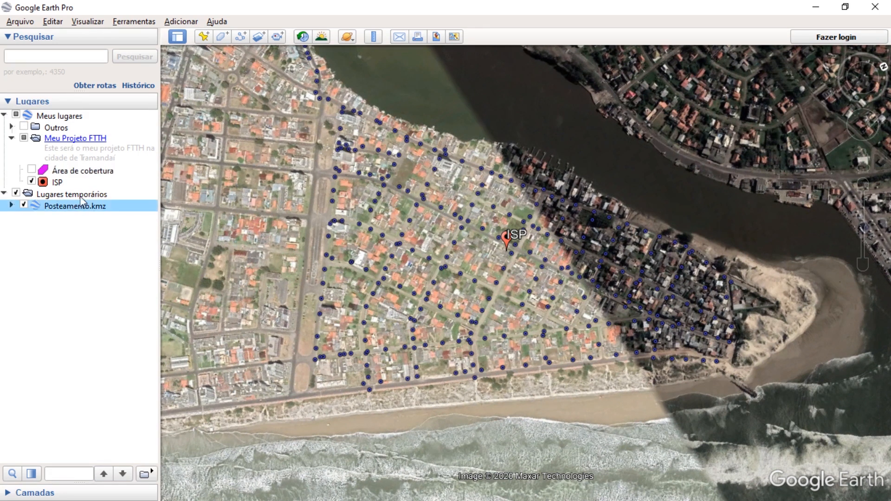
left_click(80, 198)
left_click(12, 205)
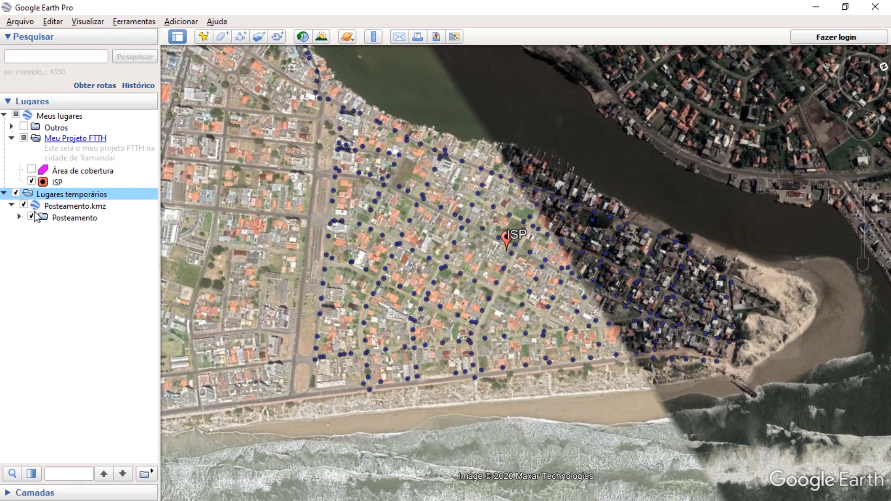
left_click_drag(51, 221, 80, 160)
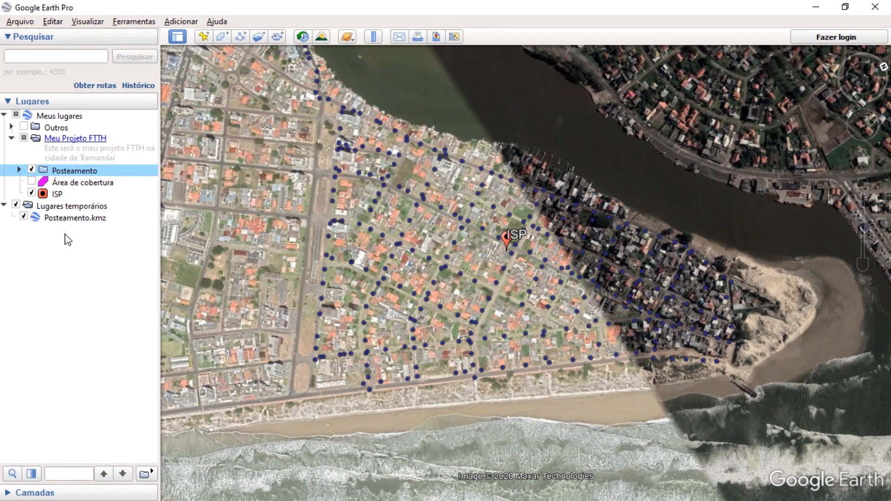
Step: Delete the emptied Posteamento.kmz entry from the temporary places
left_click(71, 218)
key("Delete")
key("Return")
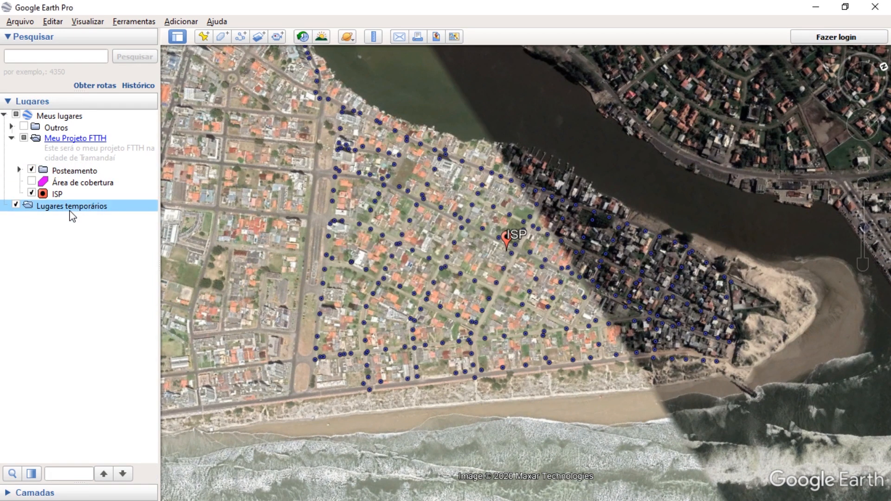
Step: Display everything in the Meu Projeto FTTH folder, hide the Área de cobertura polygon again, and examine the pole distribution along the streets
left_click(24, 138)
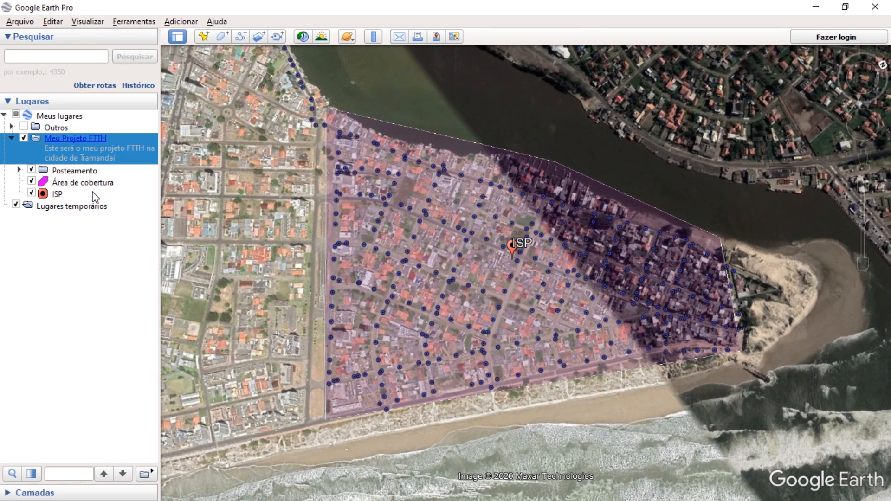
double_click(36, 184)
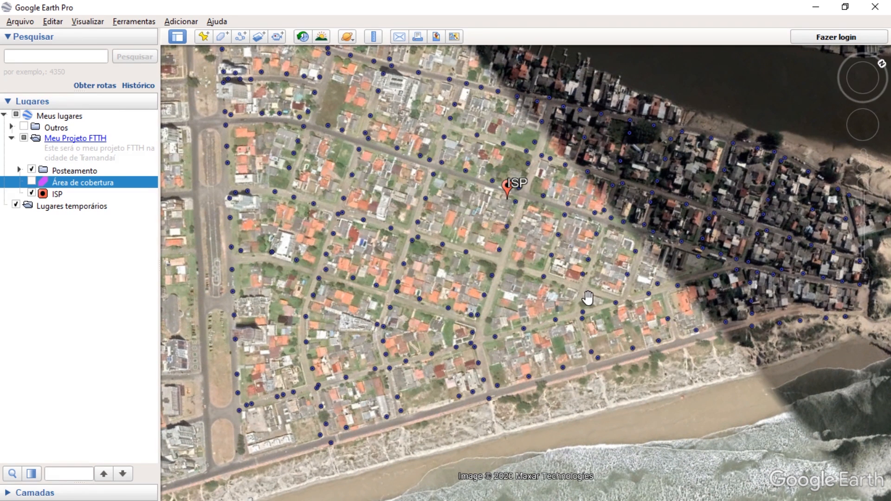
left_click_drag(404, 360, 388, 350)
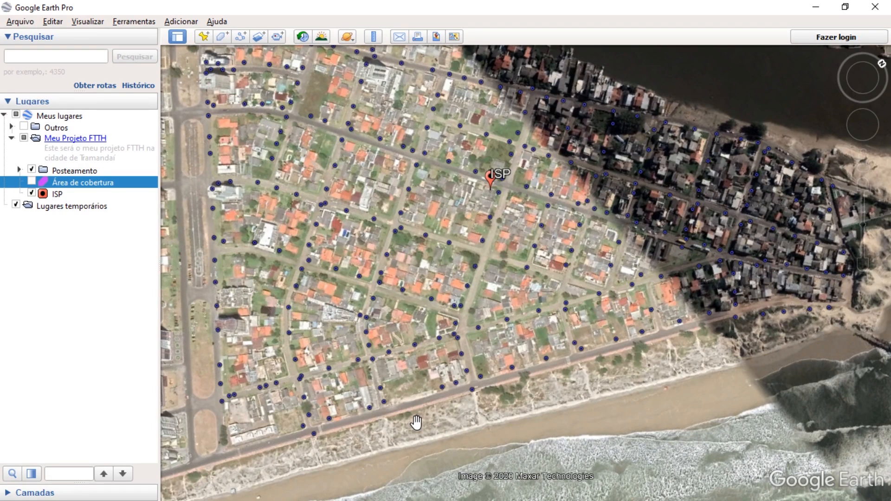
left_click_drag(473, 338, 512, 403)
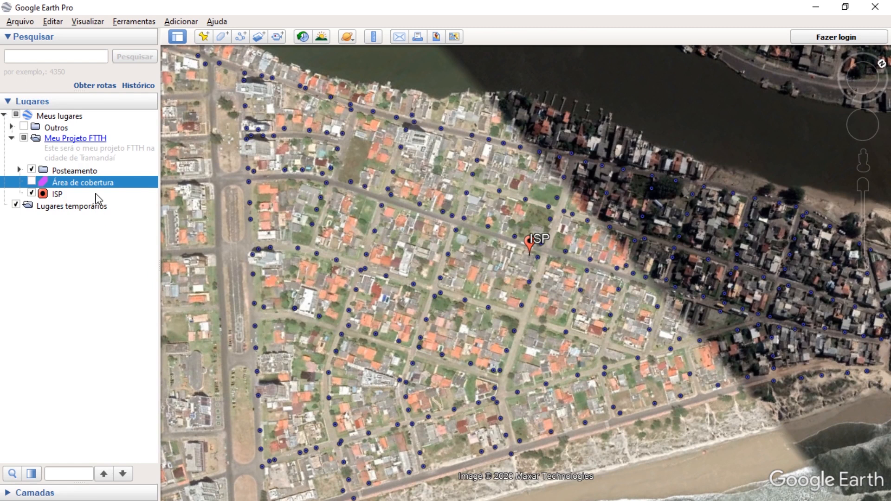
Step: Add a new placemark named CTO1 to the Meu Projeto FTTH folder
left_click(85, 159)
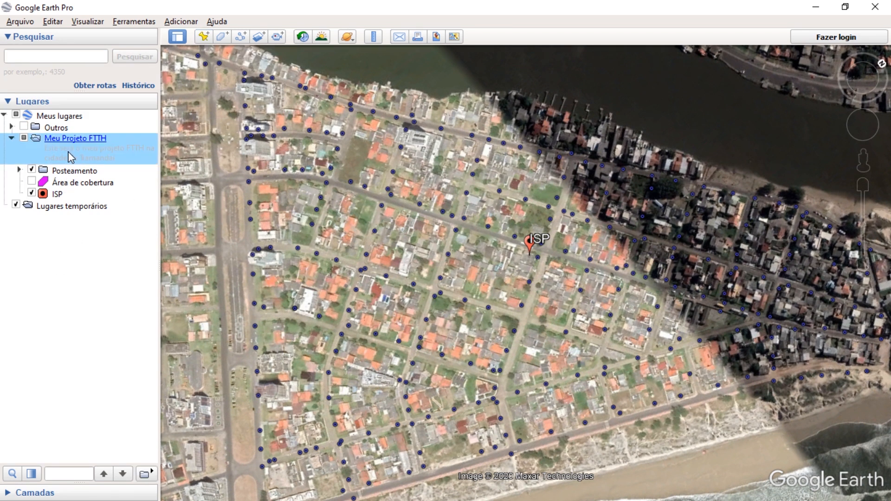
key("ctrl+shift+p")
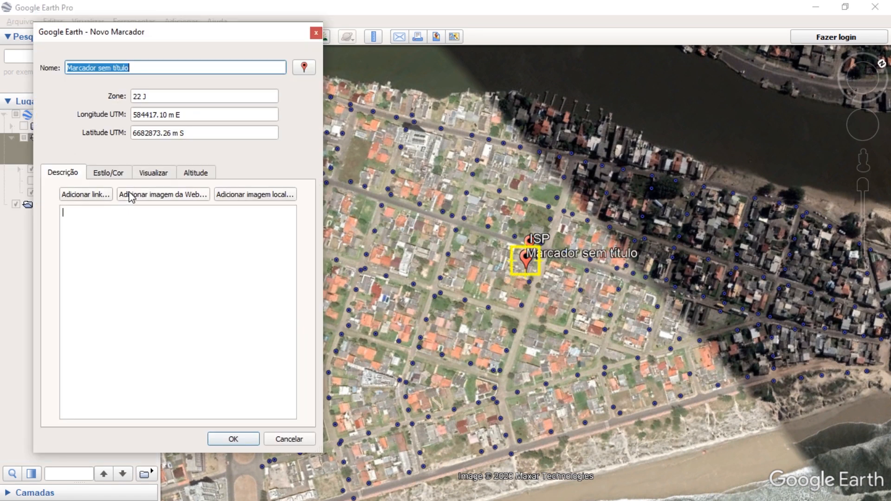
left_click(190, 65)
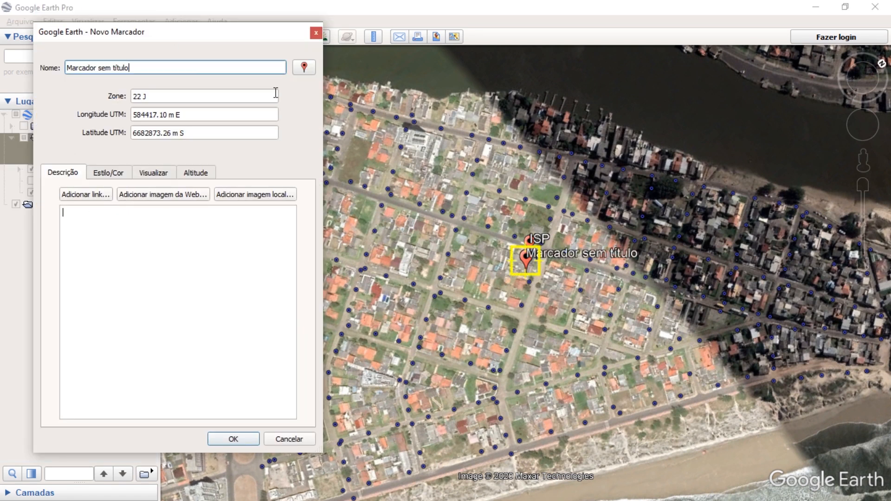
left_click_drag(222, 41, 2, 69)
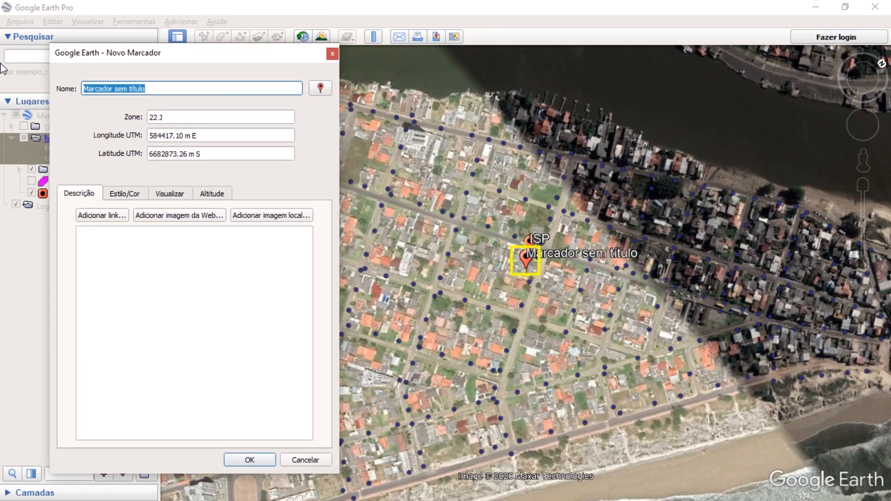
type("CTO")
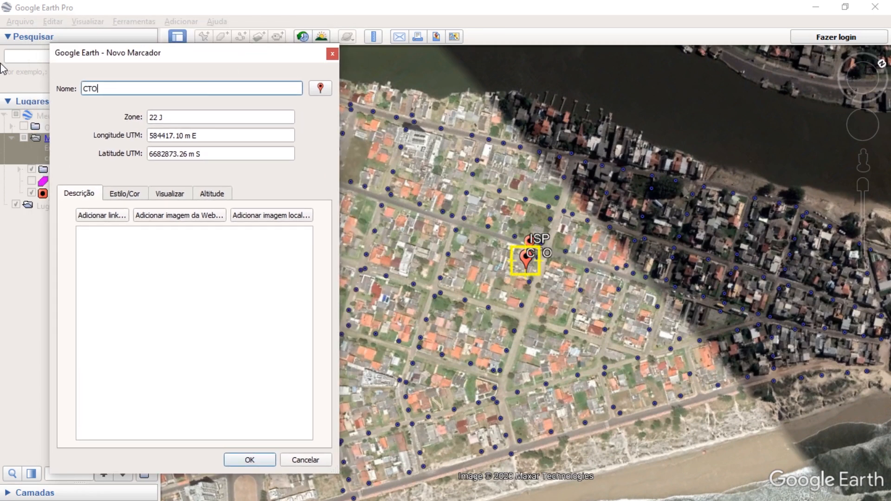
type("1")
Step: Give the CTO1 placemark the white triangle icon and reduce the icon's scale
left_click(321, 88)
left_click(75, 255)
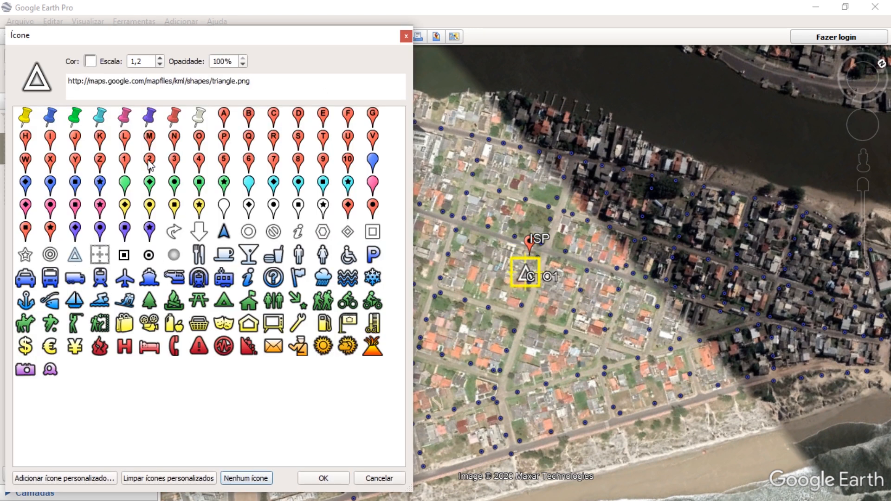
left_click(160, 64)
left_click(160, 64)
Step: Position CTO1 a block west of the ISP placemark, at about 584329 m E, 6682807 m S, and save it
left_click_drag(523, 272, 574, 214)
left_click(328, 478)
left_click(323, 479)
left_click(252, 395)
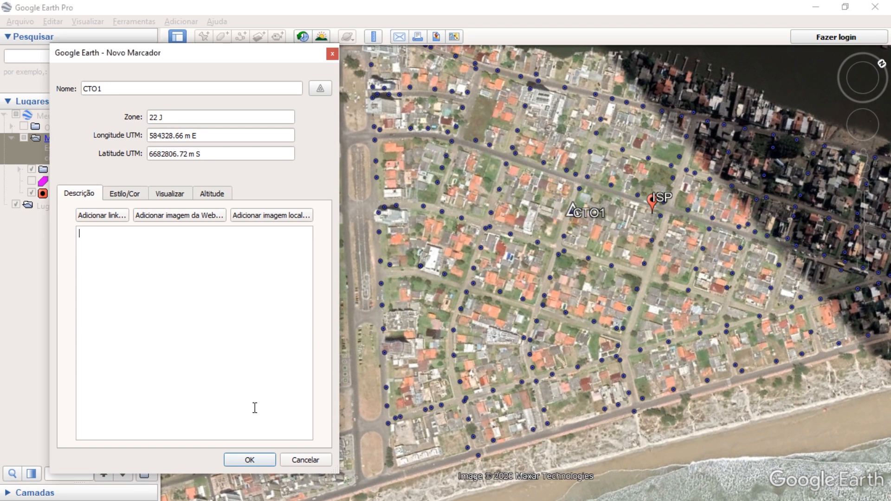
left_click(268, 461)
Step: Add a placemark named CTO2 one block south of CTO1, at about 584381 m E, 6682729 m S, and save it
left_click_drag(590, 332, 547, 281)
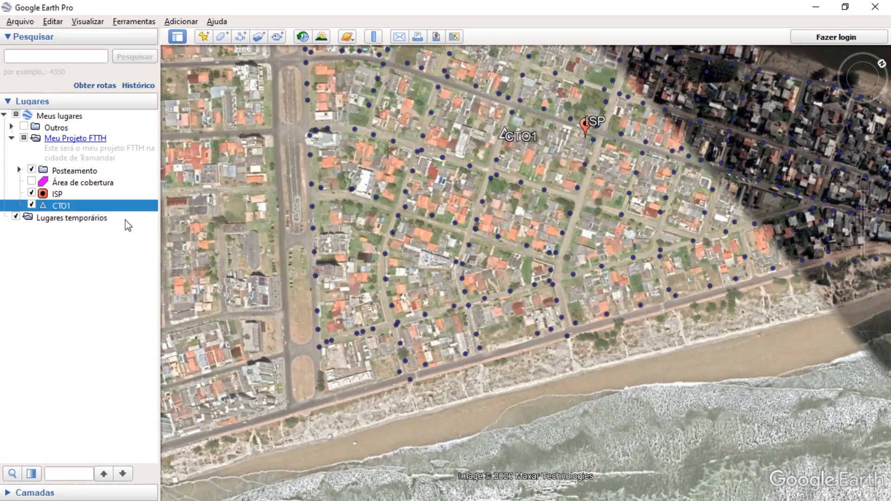
key("ctrl+shift+p")
left_click_drag(524, 280, 484, 203)
left_click_drag(129, 88, 1, 57)
key("Delete")
key("Delete")
key("Delete")
key("Delete")
key("Delete")
key("Delete")
key("Delete")
type("CTO2")
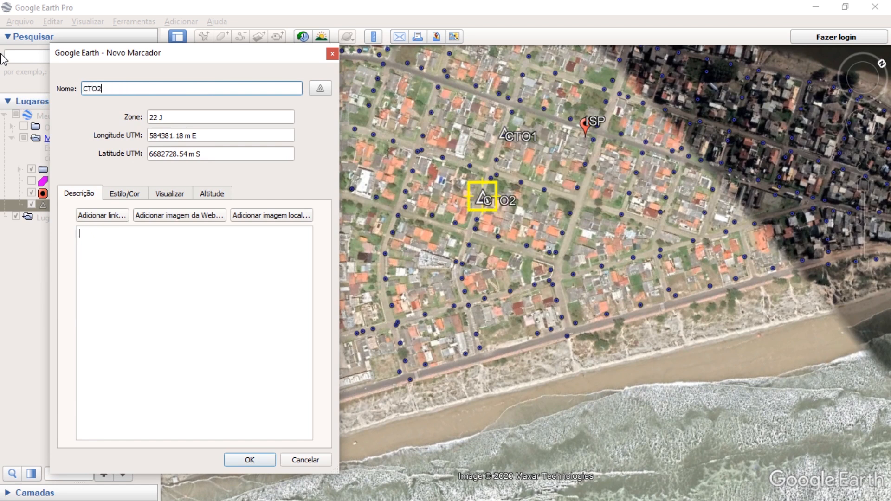
left_click(250, 460)
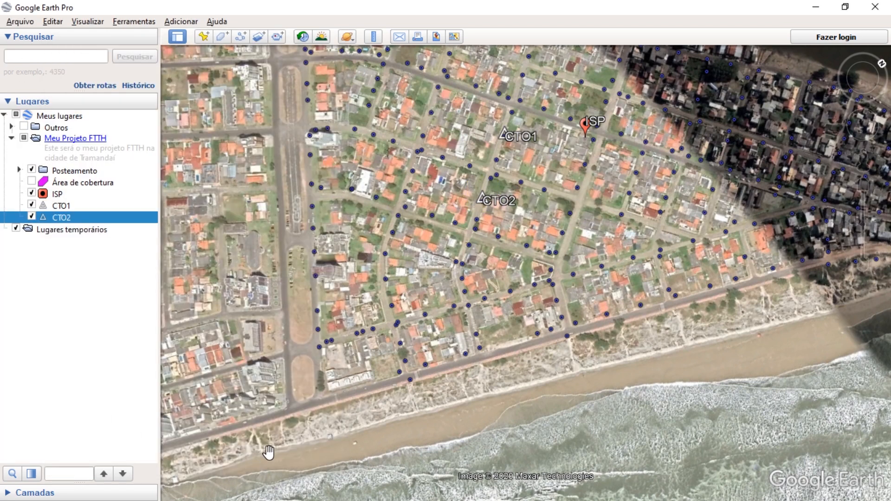
Step: Add a placemark named CTO3 two blocks south of CTO2, at about 584471 m E, 6682631 m S, and save it
key("ctrl+shift+p")
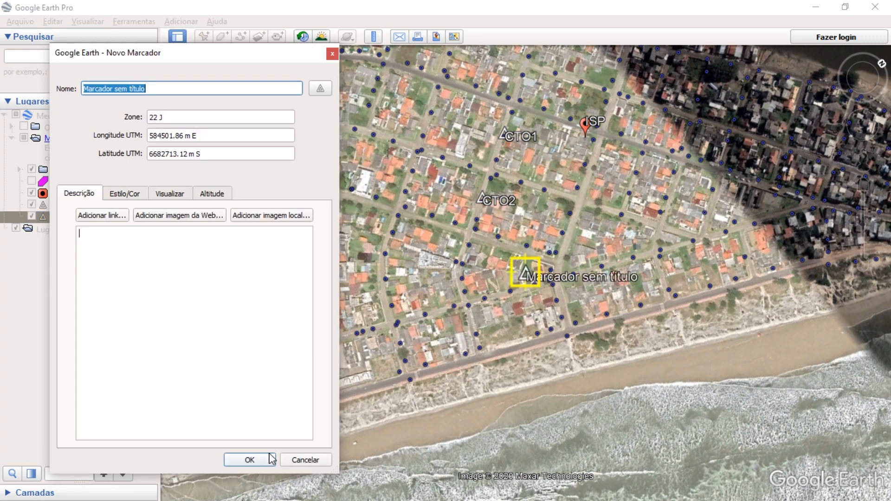
key("BackSpace")
type("CTO3")
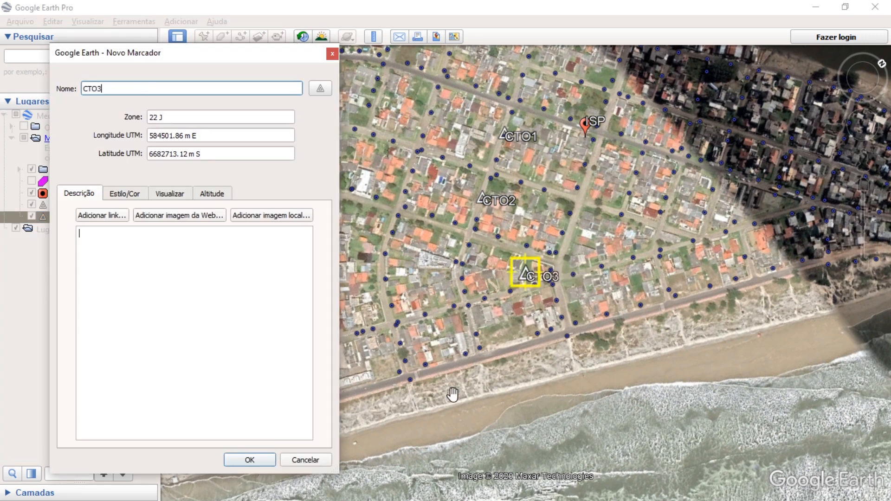
left_click_drag(525, 277, 467, 297)
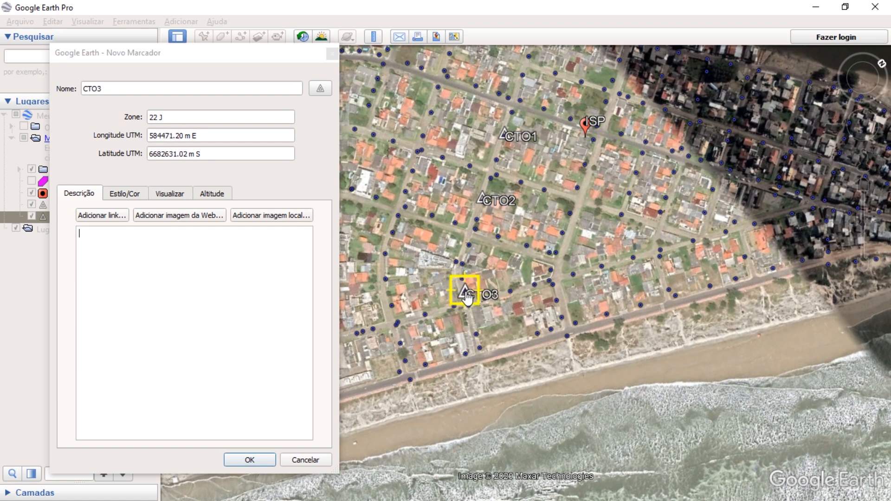
left_click(258, 460)
Step: Add a placemark named CTO4 on the street north of the ISP, at about 584236 m E, 6682943 m S, and save it
left_click_drag(545, 250, 492, 373)
left_click_drag(510, 313, 477, 157)
key("ctrl+shift+p")
left_click(219, 89)
type("cto4")
key("BackSpace")
key("BackSpace")
key("BackSpace")
key("BackSpace")
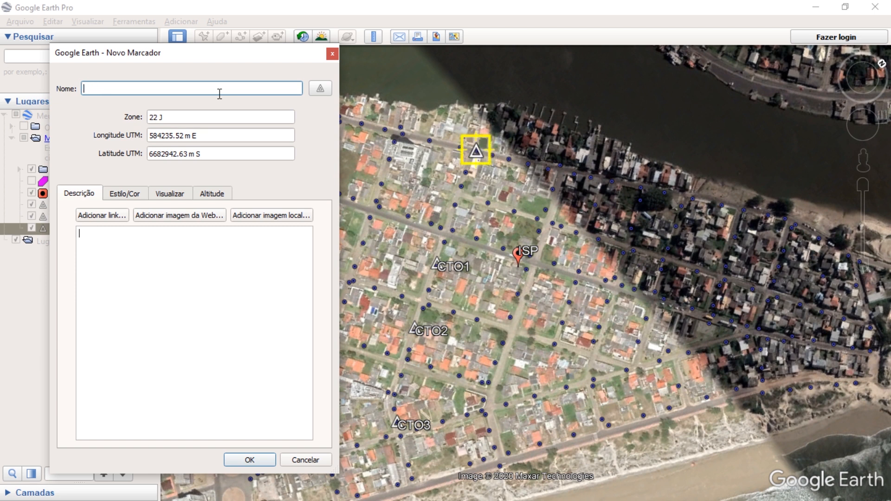
type("CTO4")
left_click(249, 460)
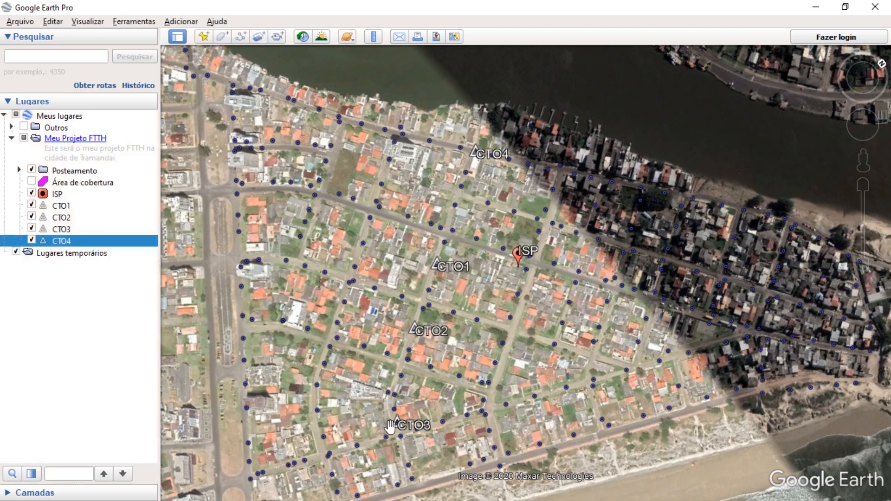
Step: Add a placemark named CTO5 one block west of CTO4, at about 584144 m E, 6682879 m S, and save it
key("ctrl+shift+p")
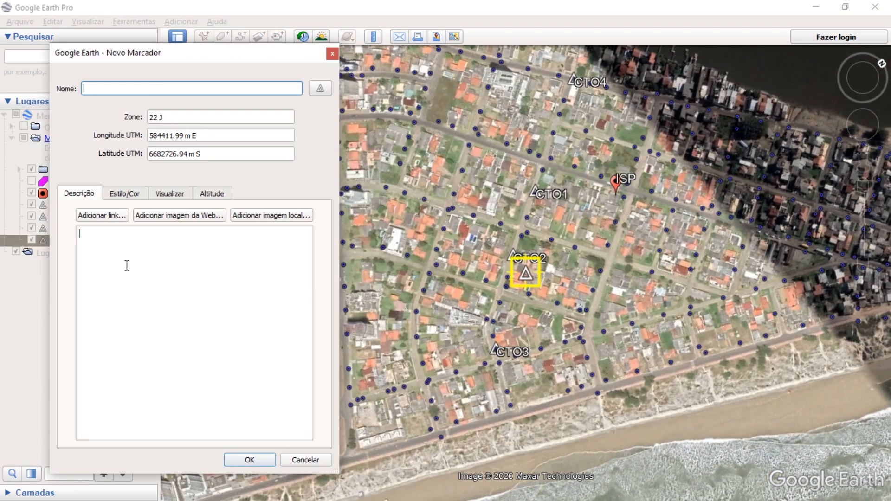
left_click_drag(526, 274, 499, 58)
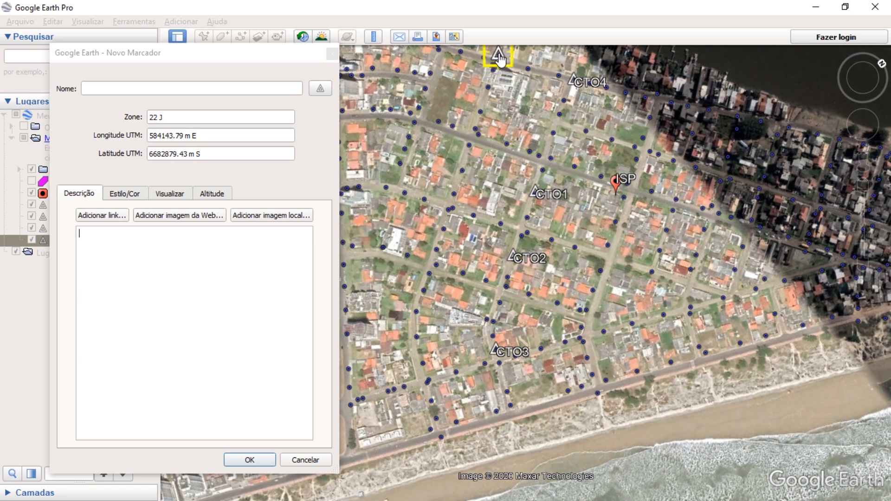
left_click(172, 88)
type("CTO")
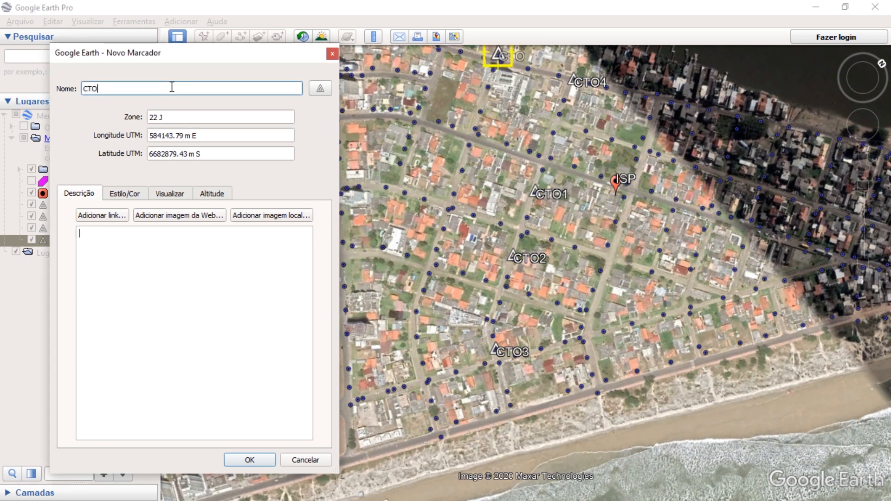
type("5")
left_click(251, 459)
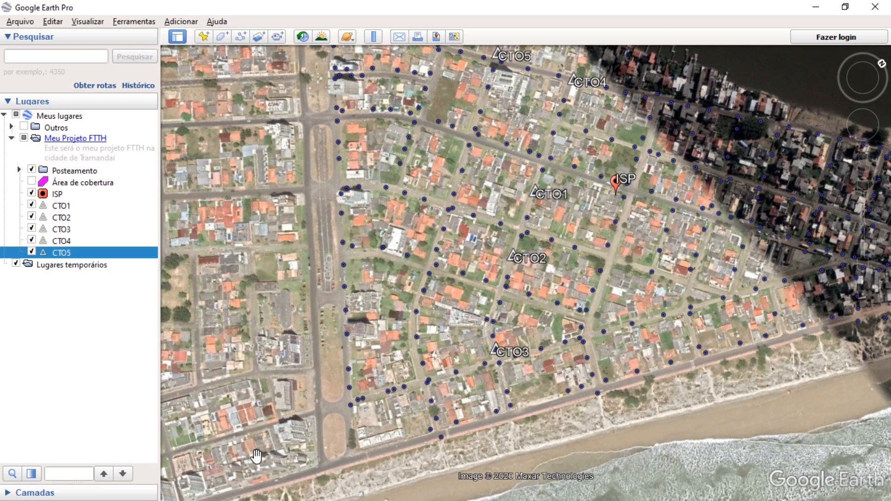
Step: Add a placemark named CTO6 northwest of CTO1, at about 584221 m E, 6682770 m S, and save it
key("ctrl+shift+p")
key("BackSpace")
type("CT")
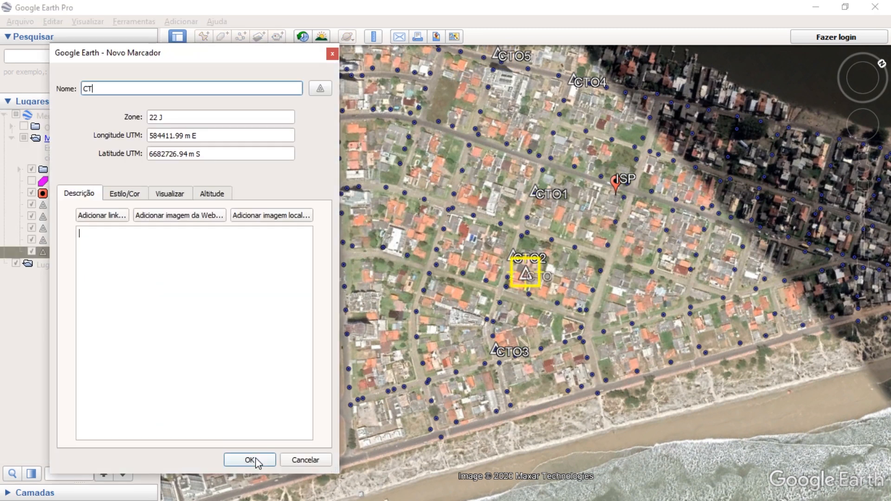
type("O6")
left_click_drag(525, 277, 470, 150)
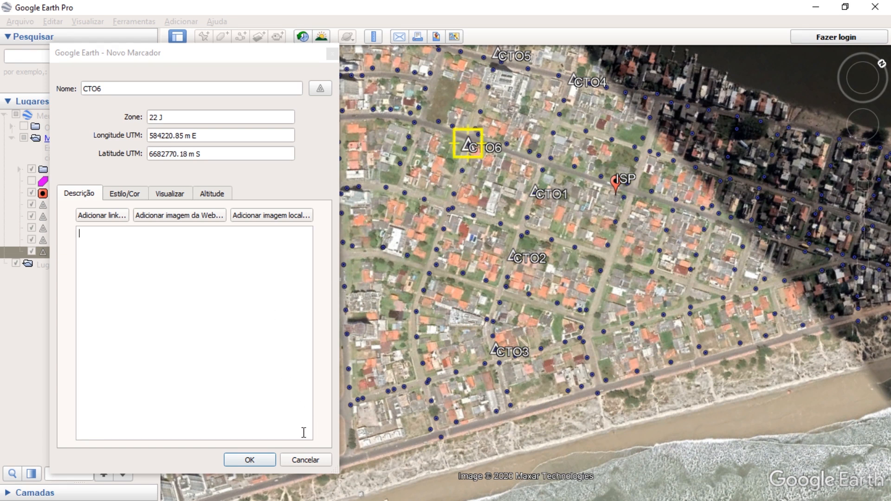
left_click(263, 458)
Step: Add a placemark named CTO7 one block west of CTO2 and save it
key("ctrl+shift+p")
type("CTO7")
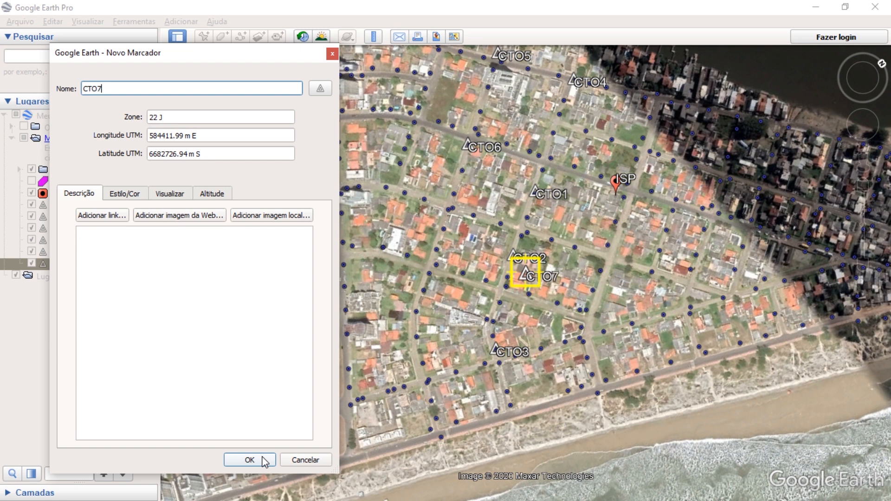
left_click_drag(528, 280, 440, 256)
left_click(268, 456)
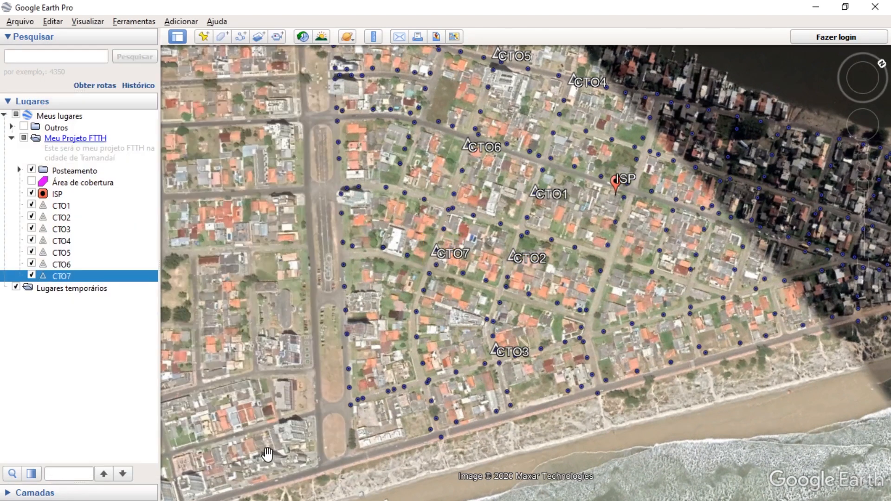
Step: Add a placemark named CTO8 south of CTO7 and west of CTO3, at about 584390 m E, 6682555 m S, and save it
key("ctrl+shift+p")
type("CTO")
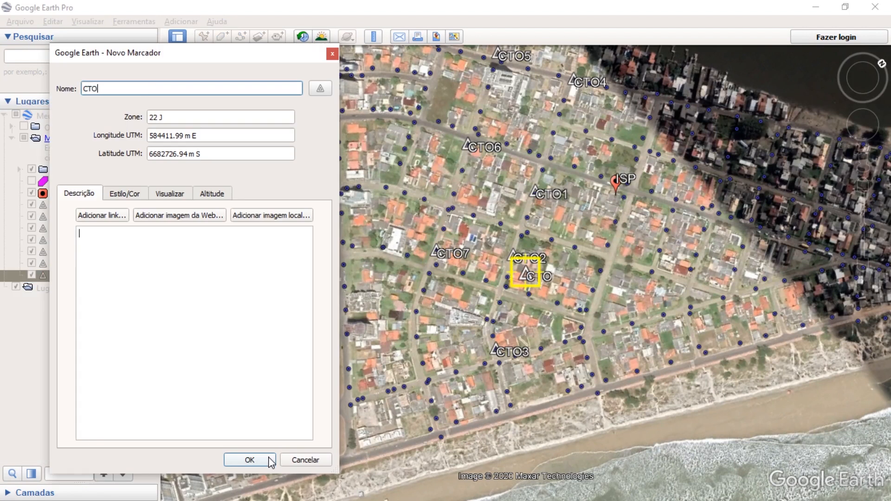
type("8")
left_click_drag(526, 275, 417, 337)
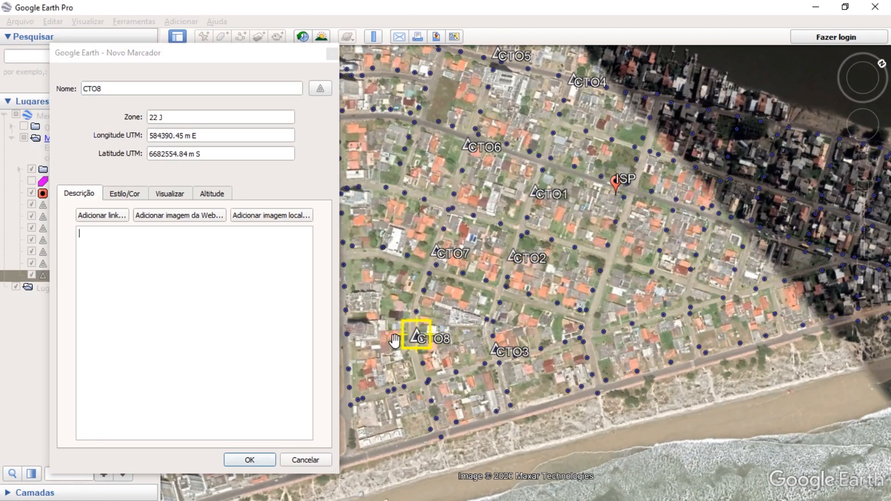
left_click(253, 459)
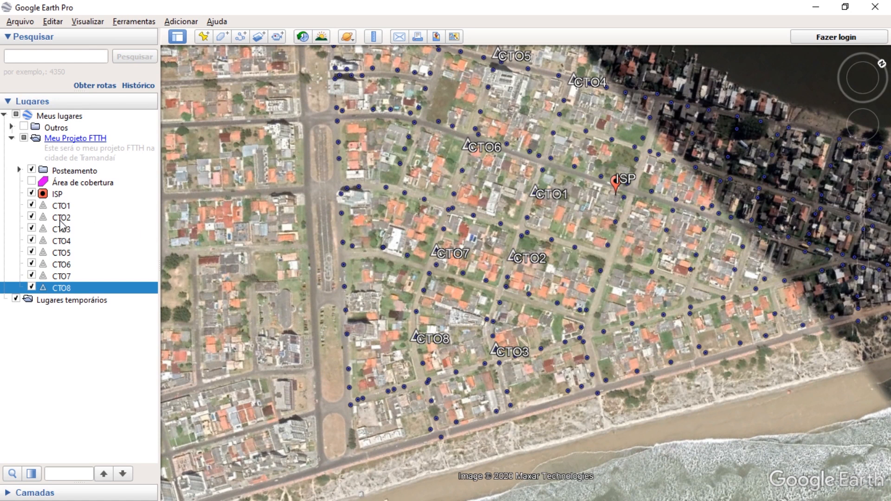
Step: Create a folder named CTOs inside the Meu Projeto FTTH folder
left_click(66, 151)
right_click(64, 146)
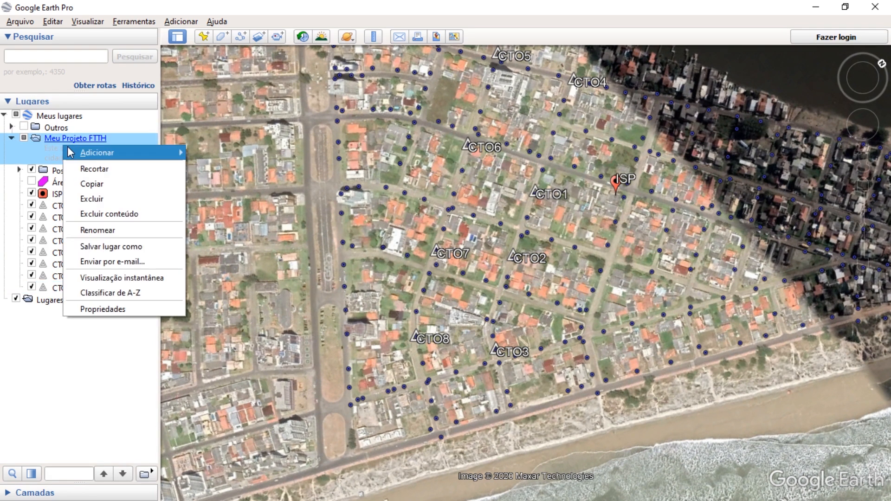
mouse_move(68, 148)
left_click(204, 154)
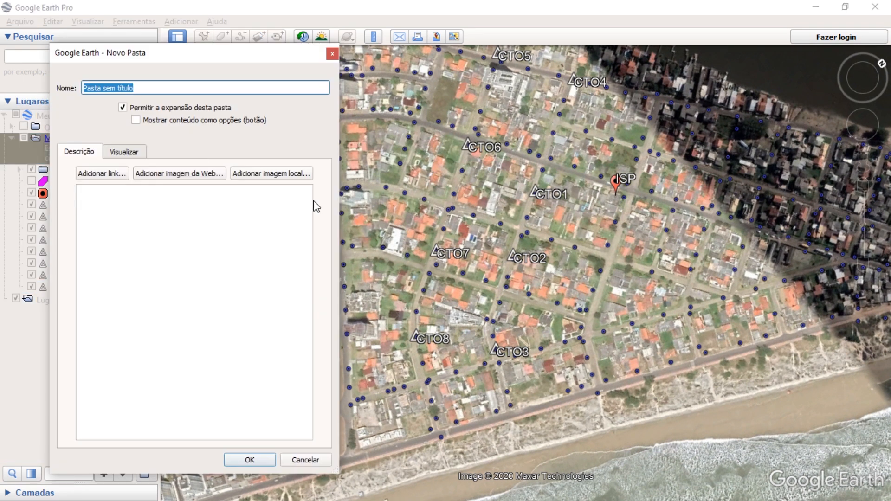
type("CTOs")
key("Return")
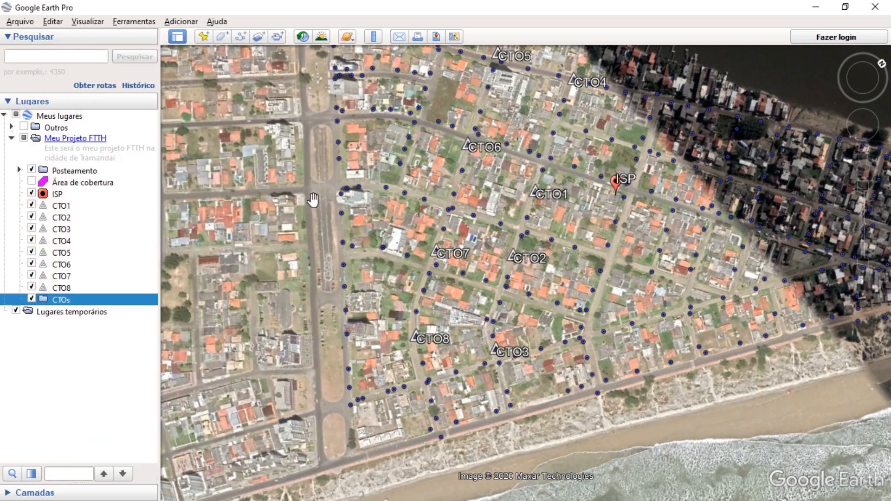
Step: Move the placemarks CTO1 through CTO8 into the CTOs folder
left_click_drag(72, 231, 98, 293)
left_click_drag(61, 241, 97, 293)
left_click_drag(61, 241, 97, 293)
left_click_drag(61, 229, 96, 282)
left_click(94, 221)
key("Delete")
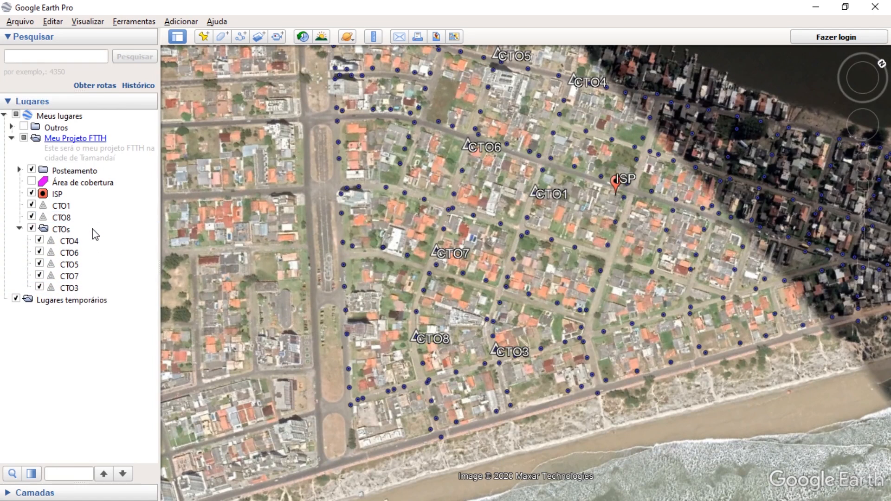
left_click(69, 230)
key("ctrl+v")
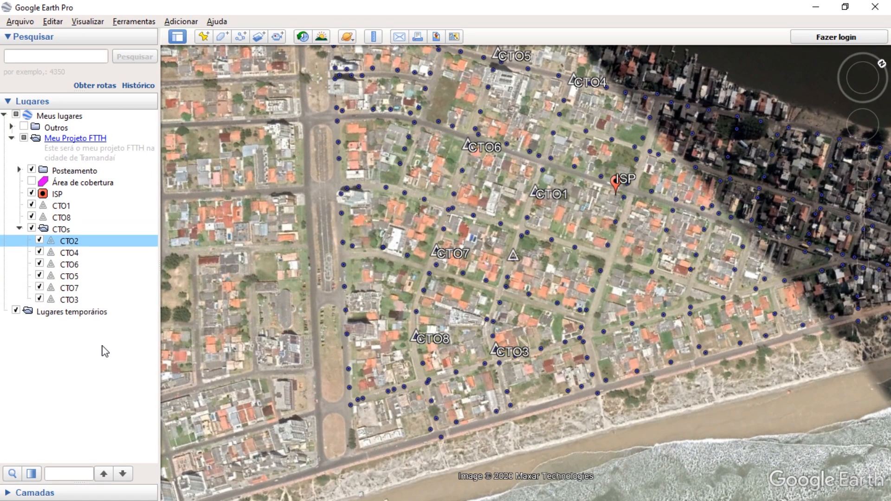
left_click_drag(63, 206, 67, 256)
left_click(86, 277)
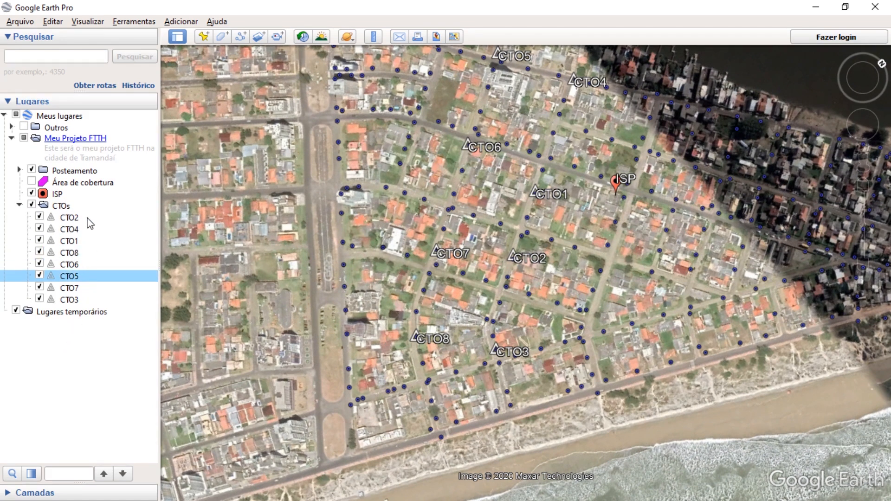
Step: Sort the contents of the CTOs folder alphabetically from A to Z
left_click(66, 207)
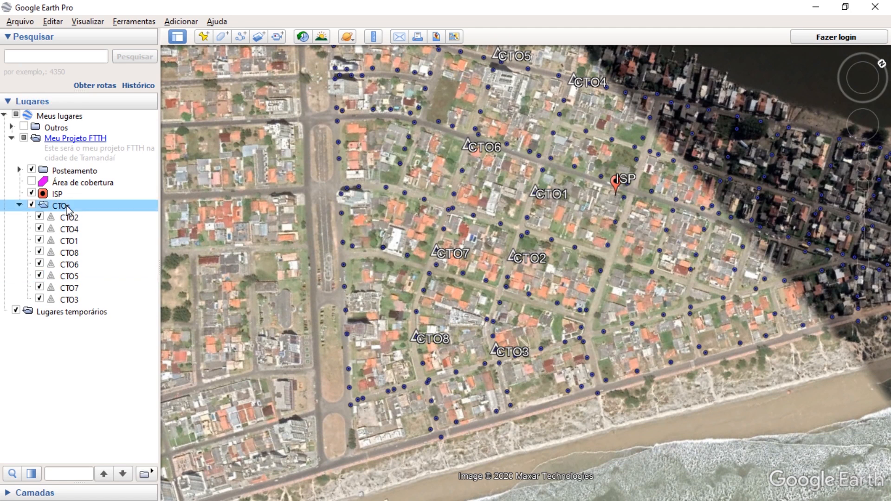
right_click(67, 209)
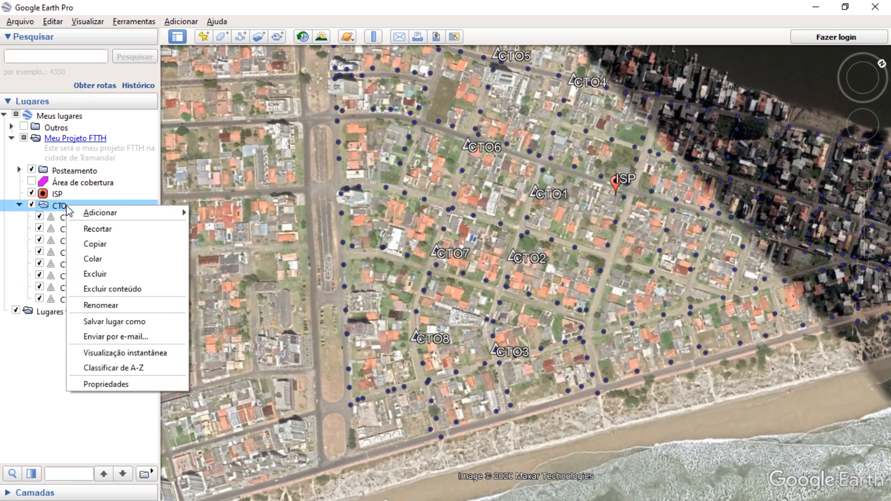
left_click(157, 366)
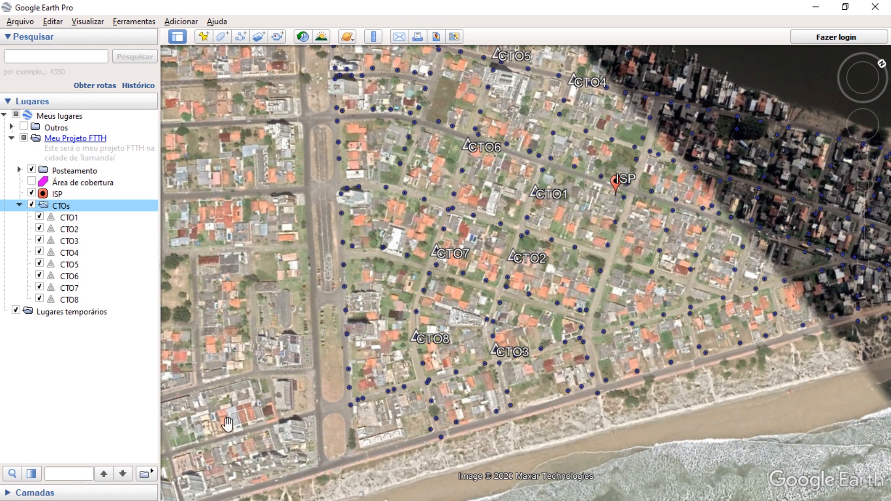
Step: Collapse the CTOs folder and reorder the project items as ISP, Área de cobertura, Posteamento, CTOs
scroll(434, 206, "down", 3)
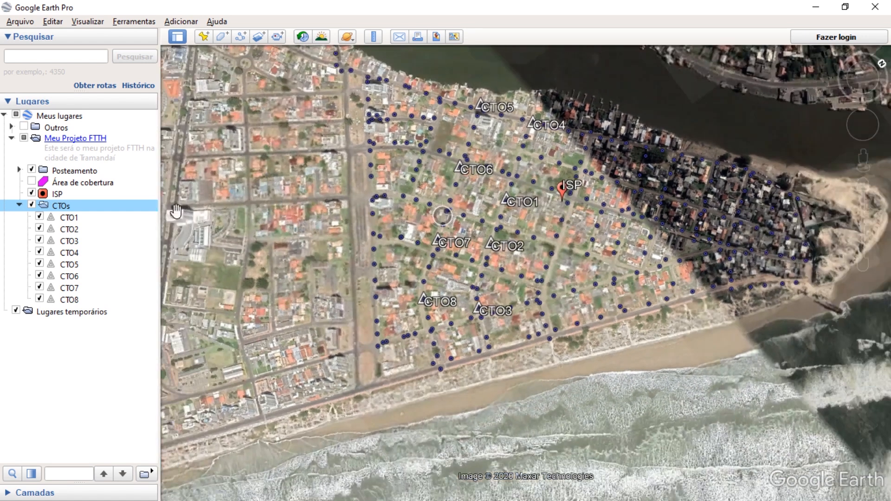
double_click(119, 208)
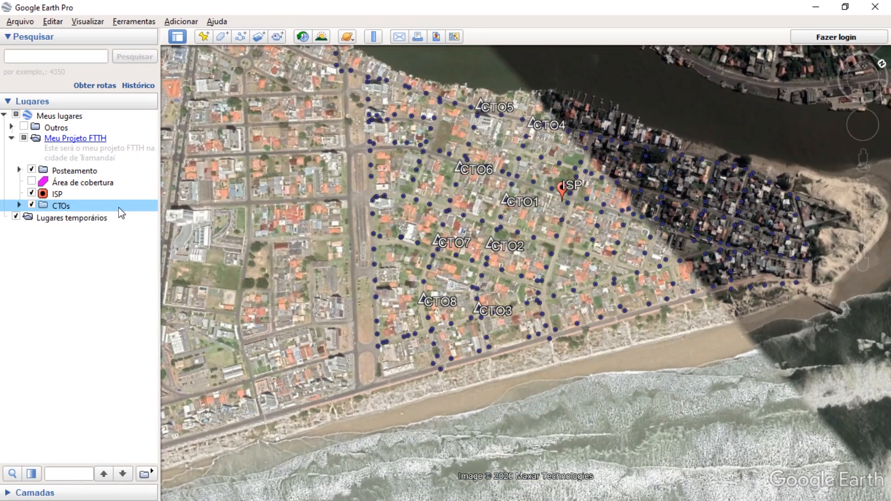
left_click_drag(80, 176, 86, 205)
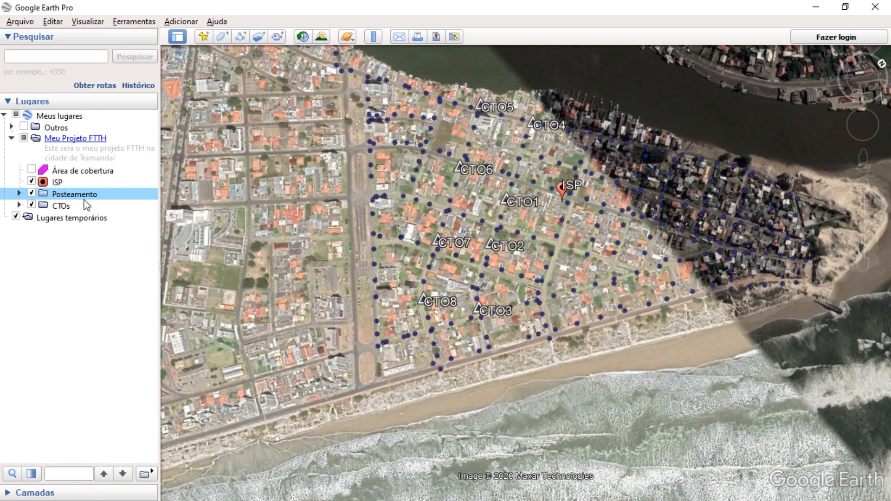
left_click_drag(79, 171, 80, 187)
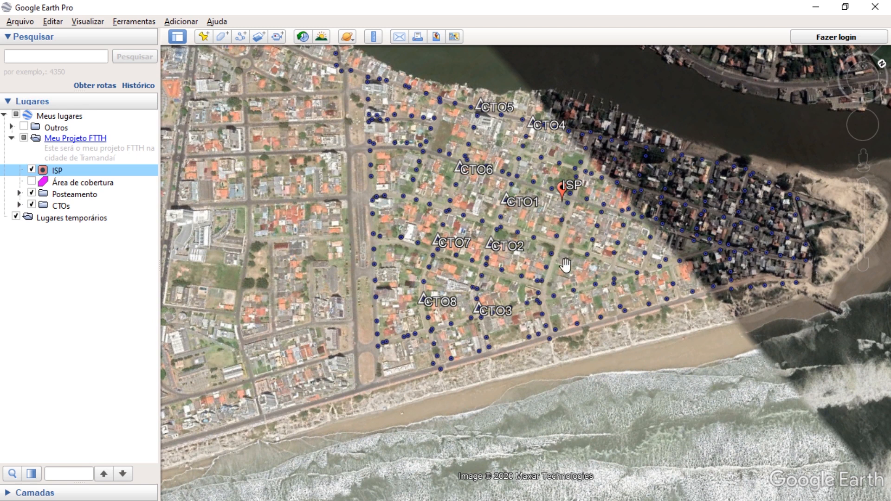
Step: Measure a straight line in metres across the neighbourhood, from west of the main avenue to the blocks southeast of the ISP
middle_click_drag(554, 251, 547, 210)
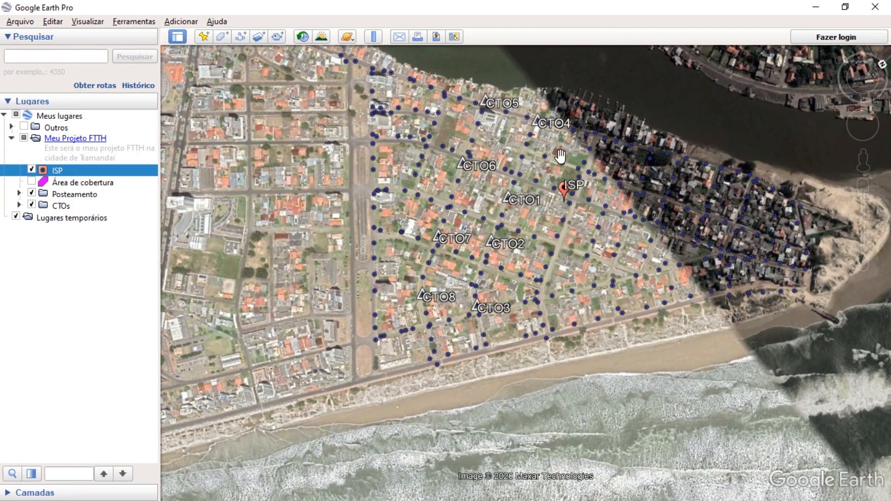
scroll(545, 208, "up", 2)
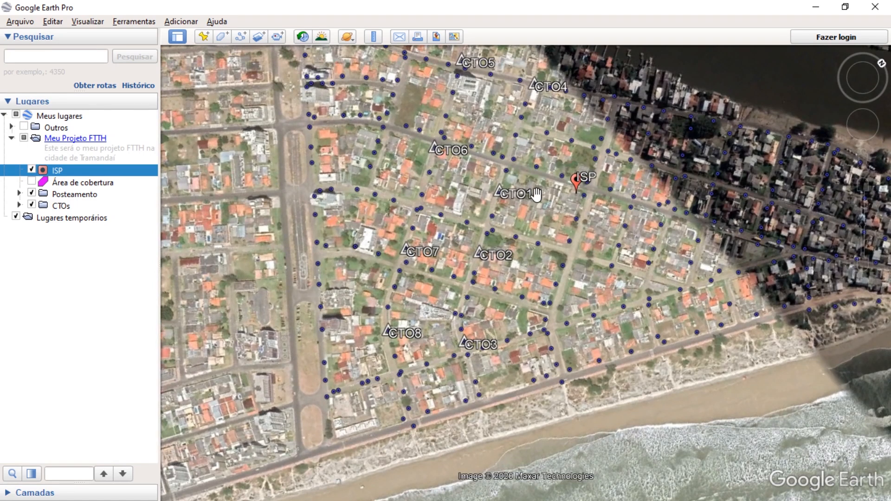
left_click_drag(392, 154, 392, 180)
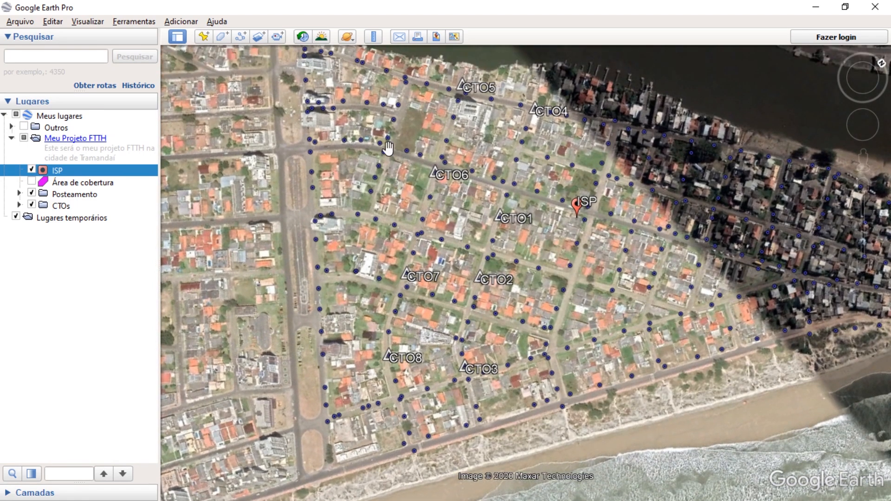
left_click(373, 38)
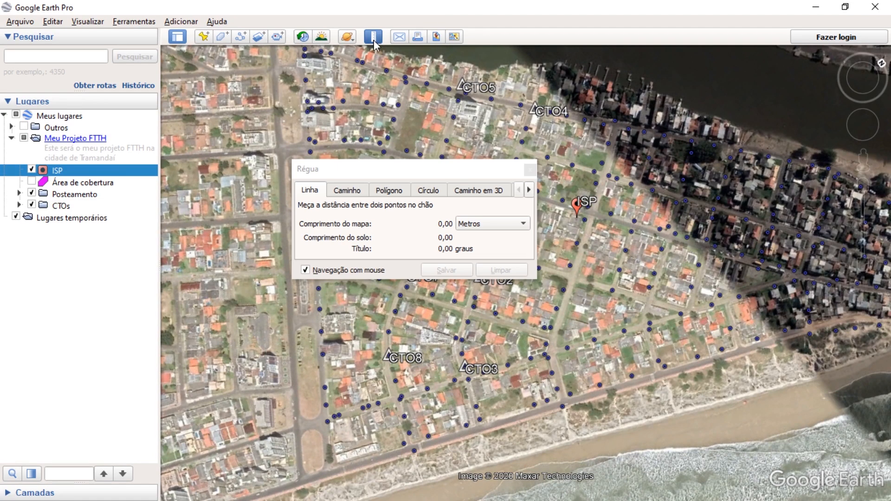
left_click_drag(365, 172, 281, 84)
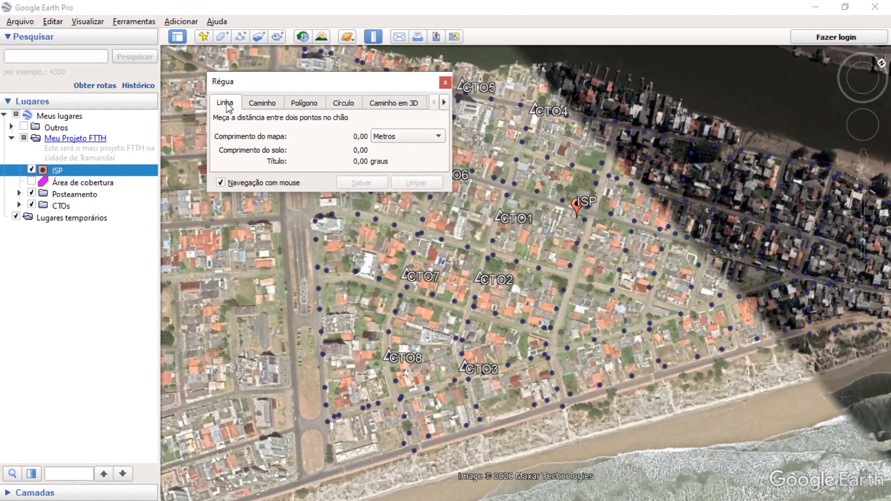
left_click(260, 296)
left_click(718, 279)
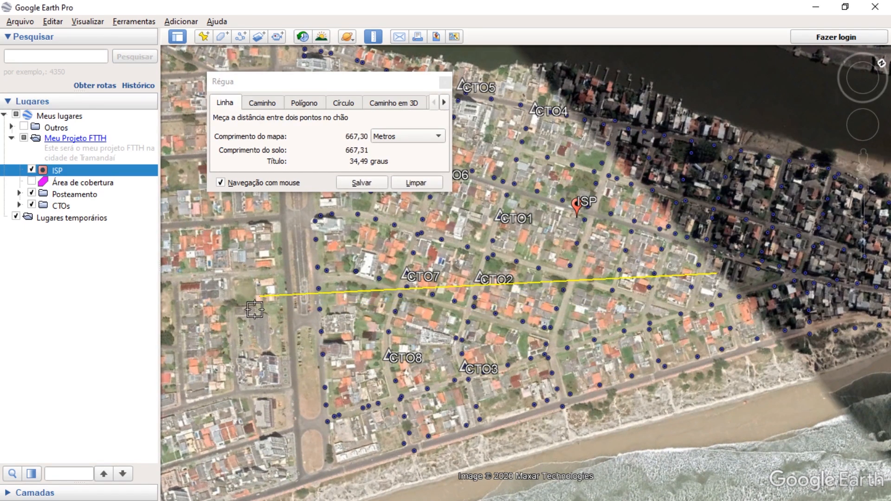
Step: Measure a straight line from the east side of the main avenue to the street beside CTO7, and clear it
left_click(324, 360)
left_click(434, 279)
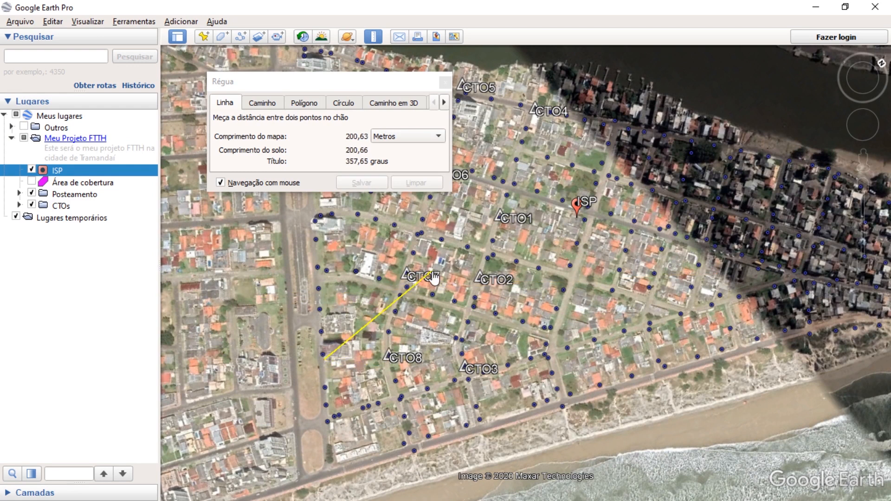
left_click(400, 186)
Step: Measure a trial seven-point path in metres from the block west of CTO3 to northeast of the ISP, and clear it
left_click(264, 103)
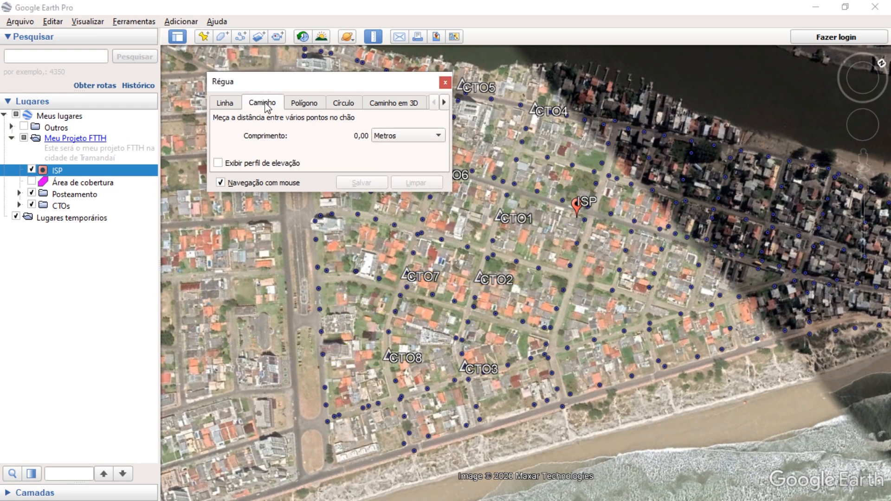
left_click_drag(283, 82, 240, 70)
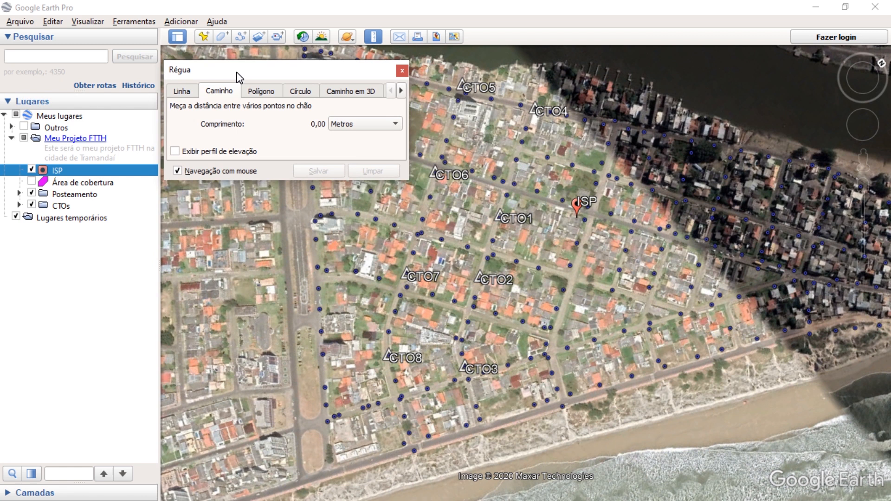
left_click(425, 379)
left_click(452, 281)
left_click(536, 351)
left_click(553, 288)
left_click(557, 233)
left_click(551, 184)
left_click(625, 166)
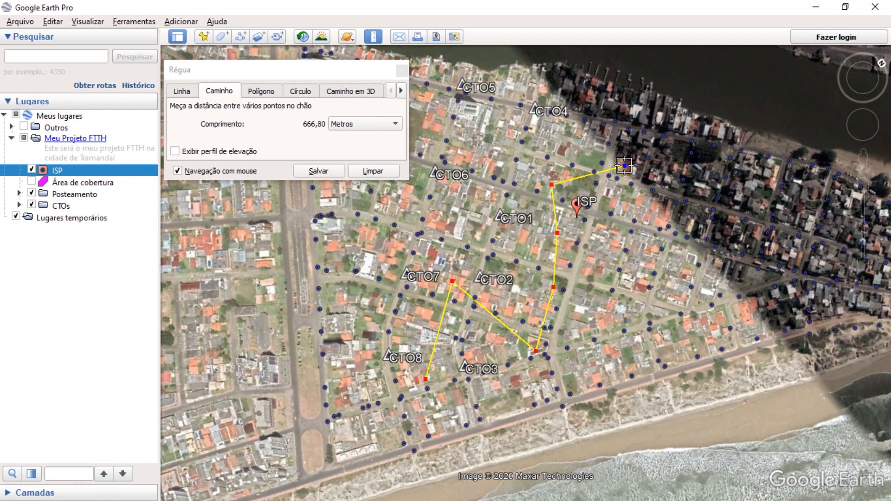
left_click(391, 171)
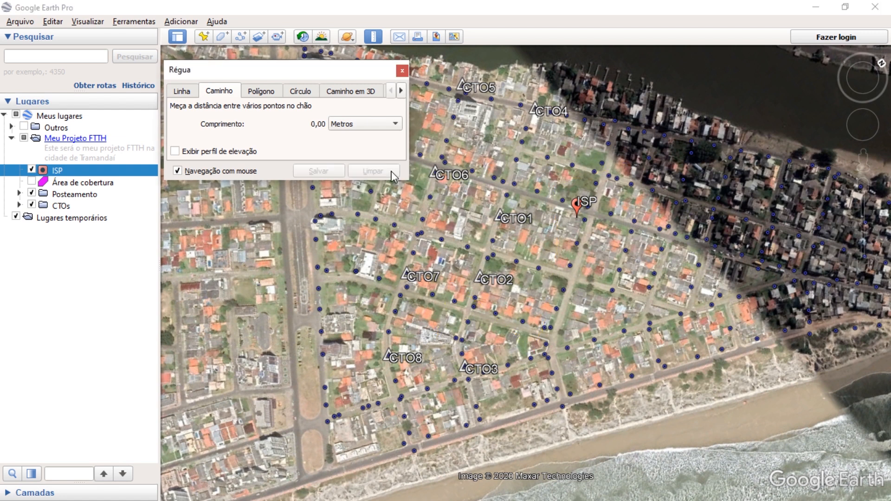
Step: Trace a ruler path about 410 m long from CTO8 through CTO7 and CTO6 to CTO5
left_click(388, 355)
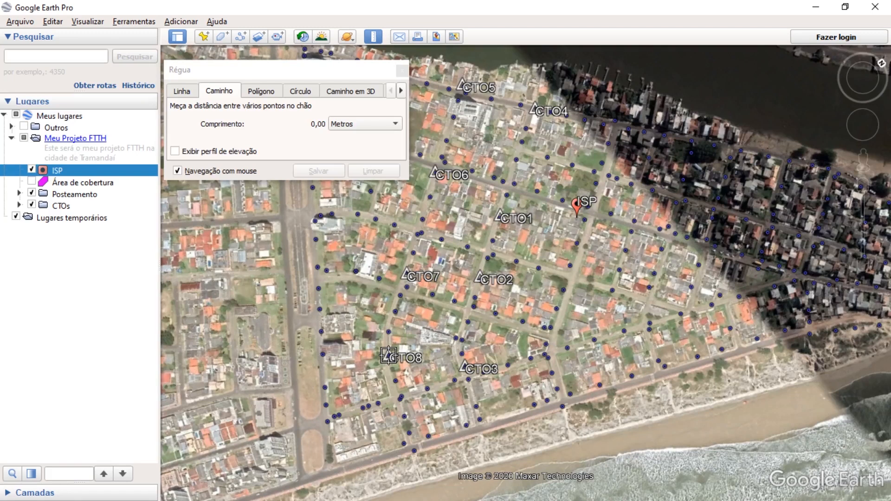
left_click(386, 330)
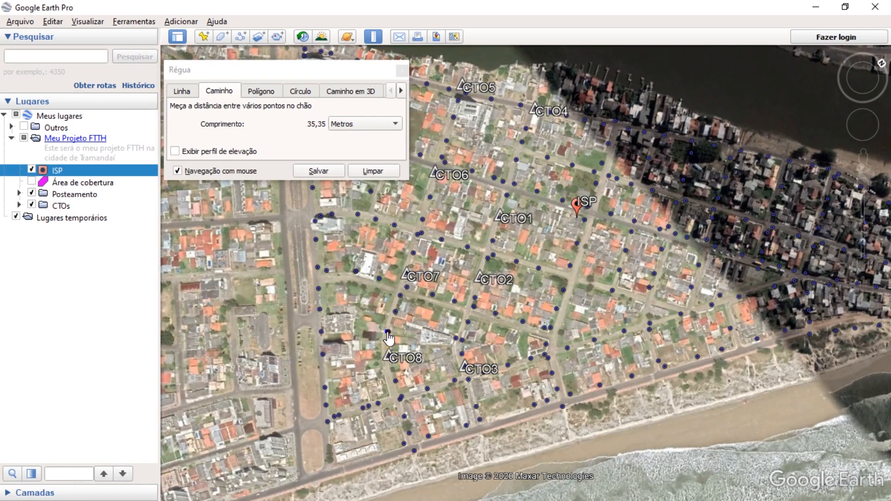
left_click(406, 277)
left_click(434, 175)
left_click(463, 89)
left_click_drag(465, 87, 468, 82)
left_click(467, 87)
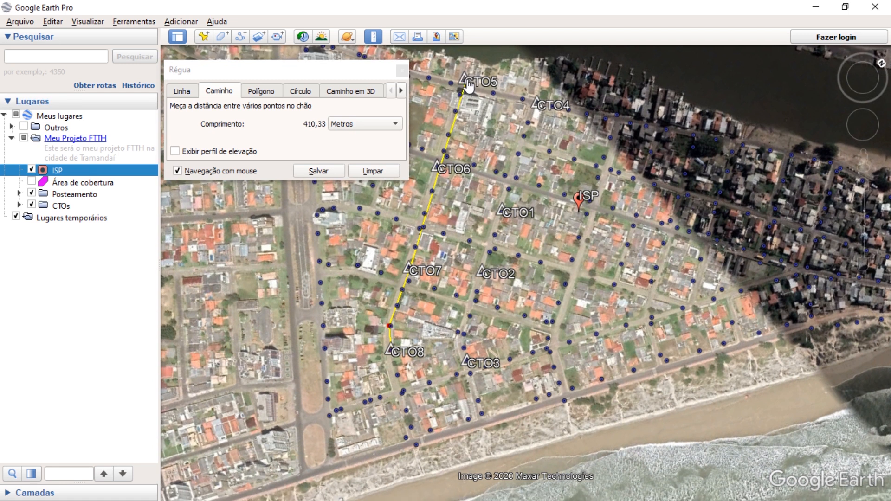
Step: Save the CTO8–CTO5 path under the name 410, with its length unit set to Metros
left_click(318, 171)
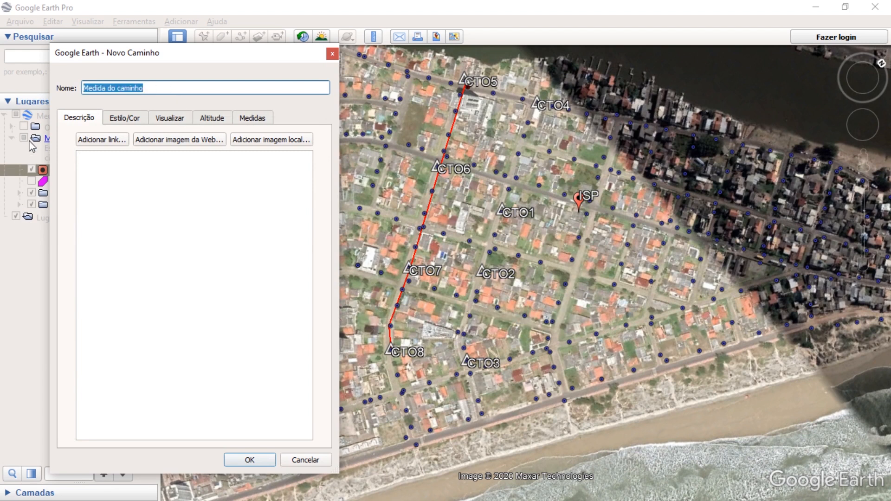
left_click(265, 119)
left_click(252, 140)
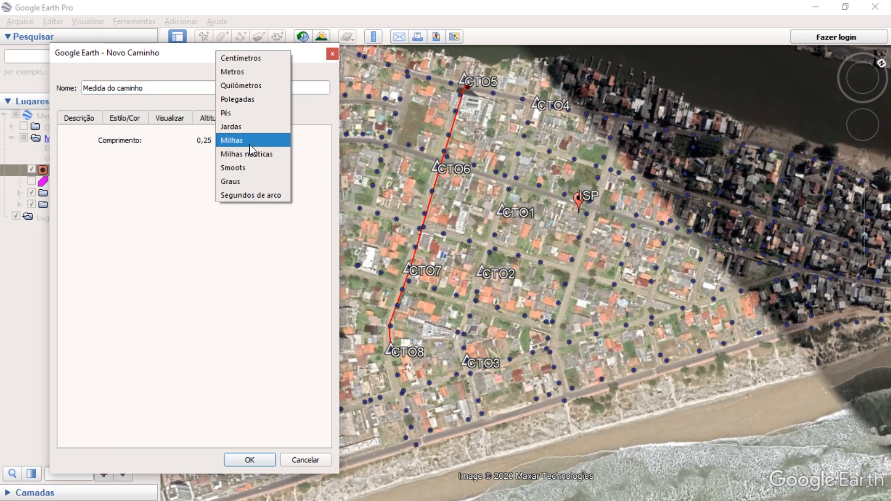
left_click(253, 71)
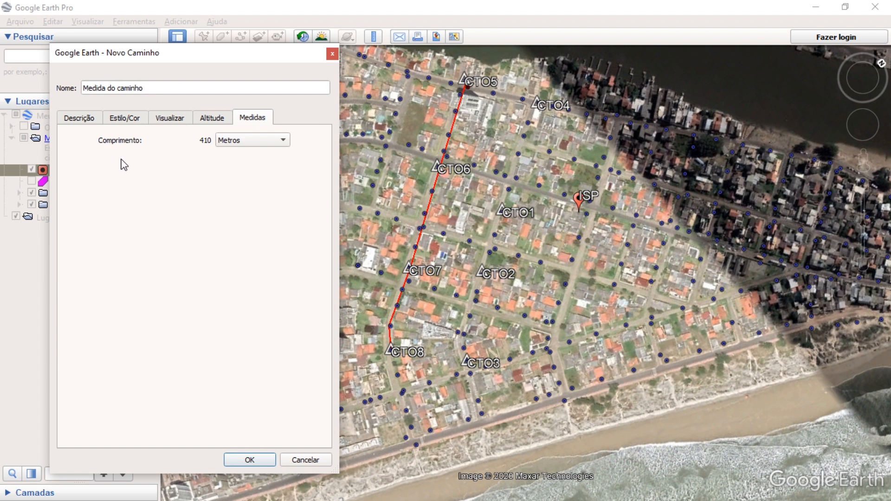
left_click(193, 89)
key("ctrl+a")
type("410")
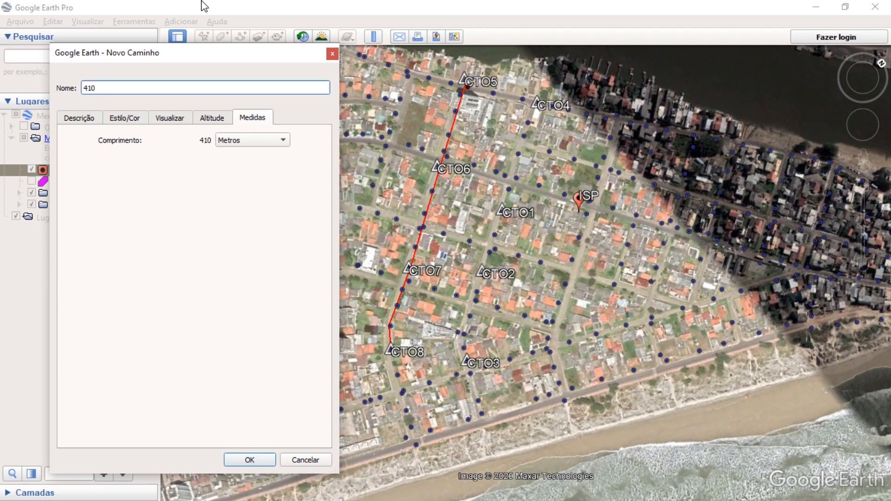
left_click(251, 459)
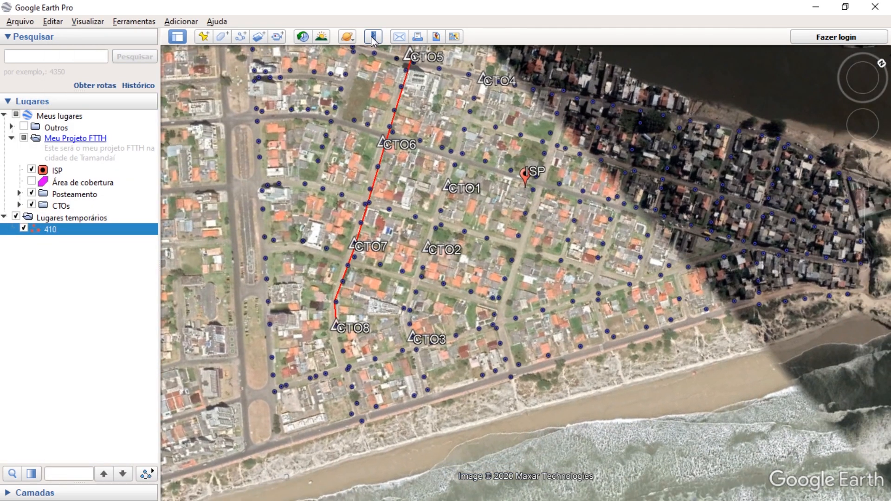
Step: Trace a ruler path about 392 m long from CTO3 through CTO2 and CTO1 to CTO4
left_click(374, 36)
left_click_drag(332, 69, 187, 70)
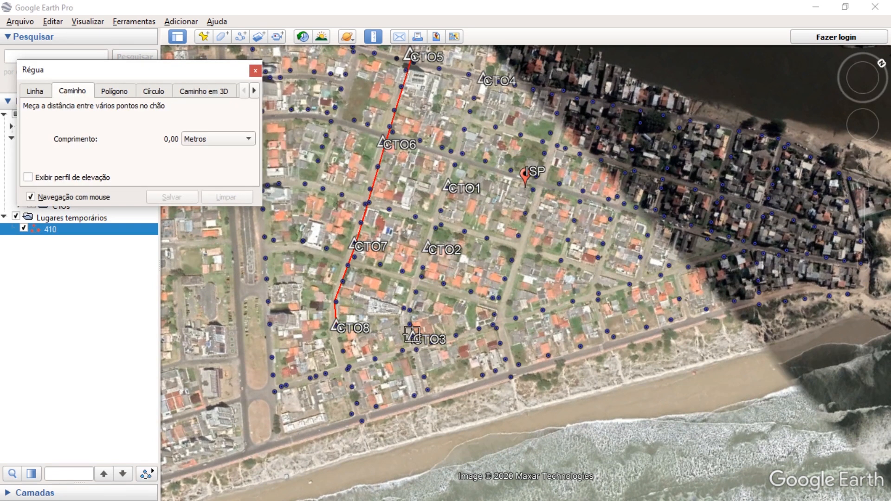
left_click(411, 326)
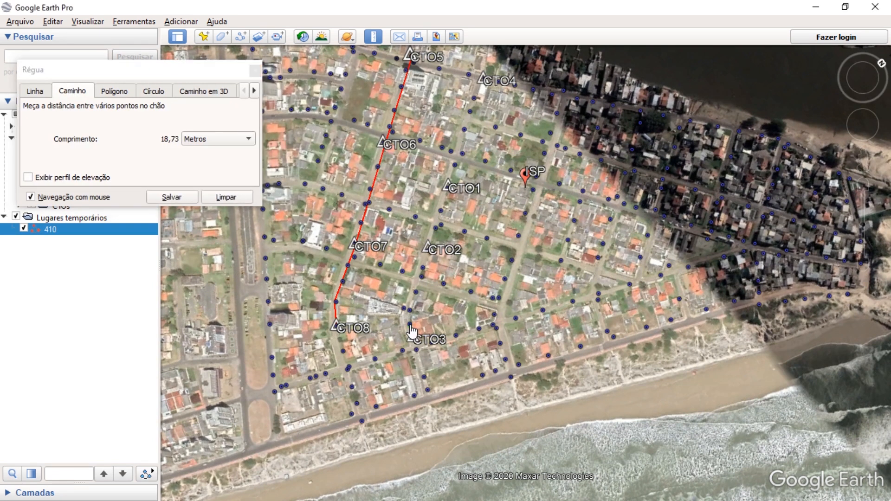
left_click(427, 254)
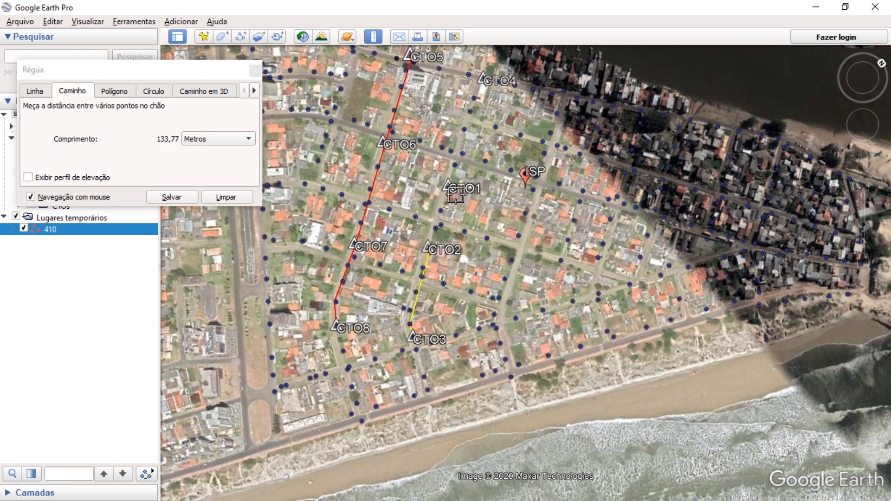
left_click(446, 187)
left_click(483, 83)
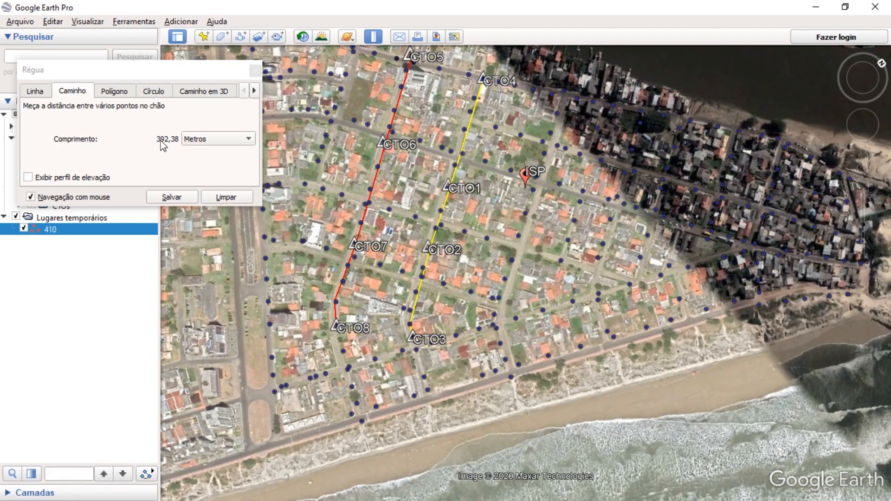
Step: Save the CTO3–CTO4 path under the name 392, keeping its default line style
left_click(172, 196)
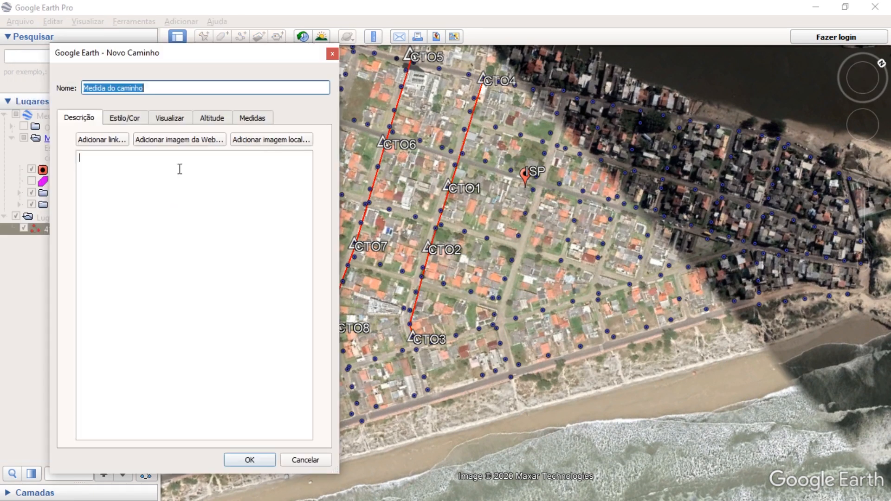
type("392")
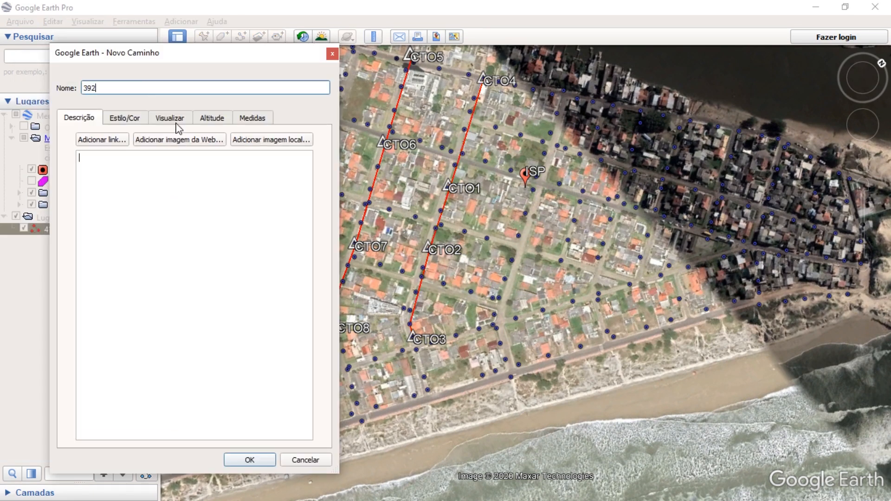
left_click(135, 121)
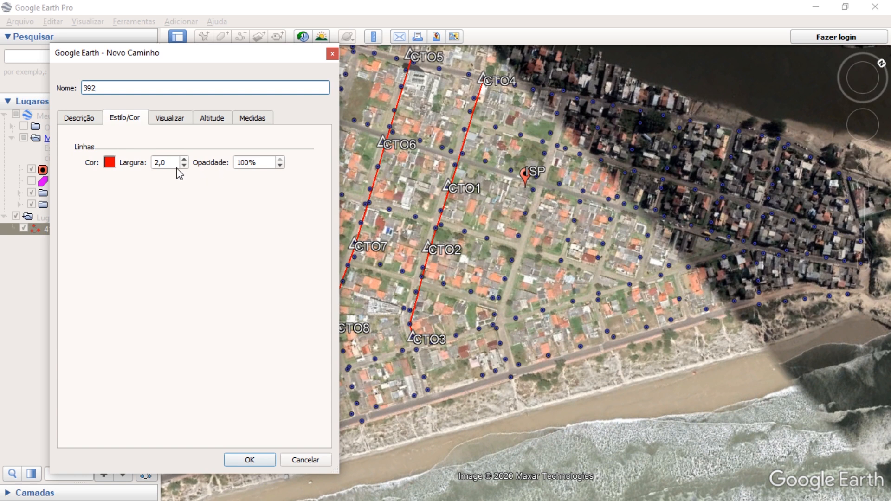
left_click(250, 459)
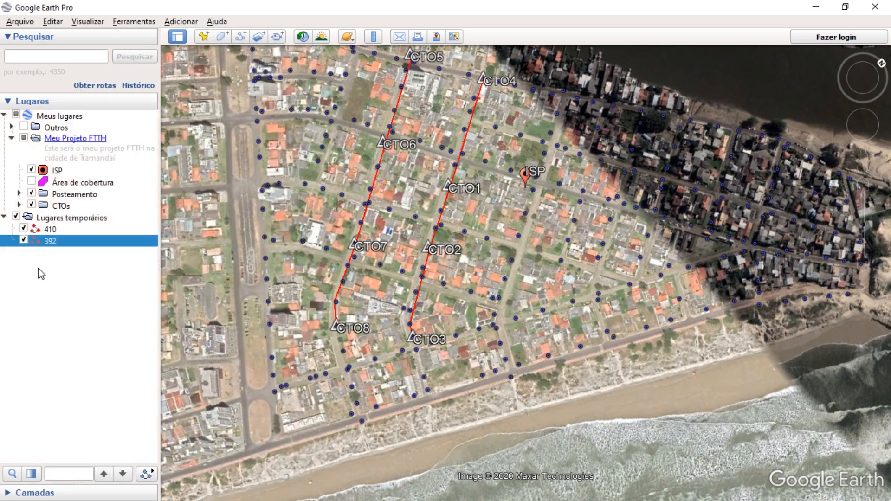
Step: Create a folder named DERIVAÇÕES inside Meu Projeto FTTH
left_click(69, 139)
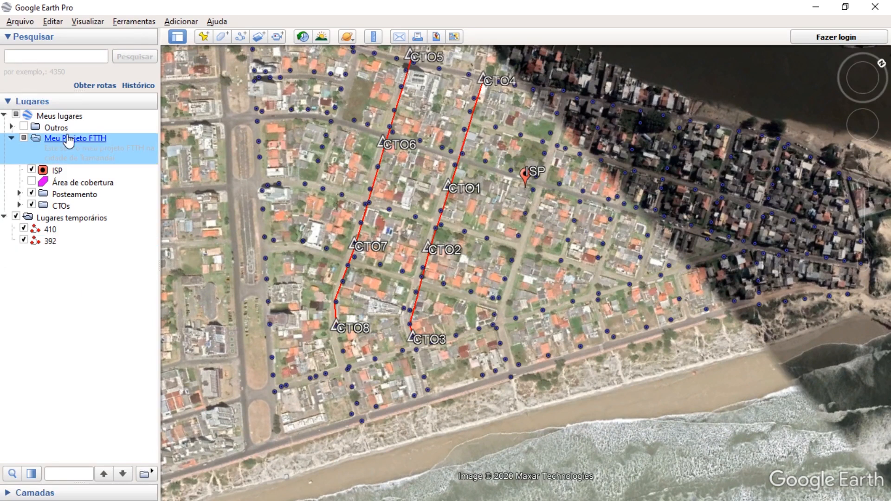
left_click(85, 232)
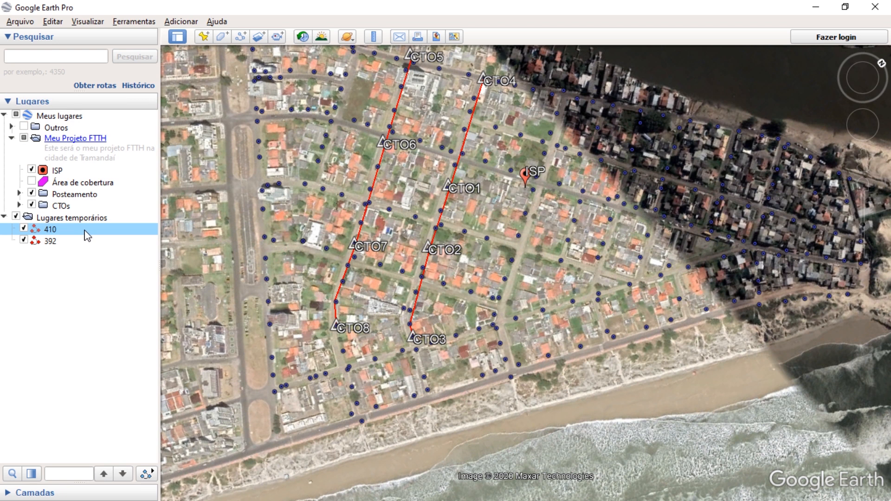
right_click(57, 143)
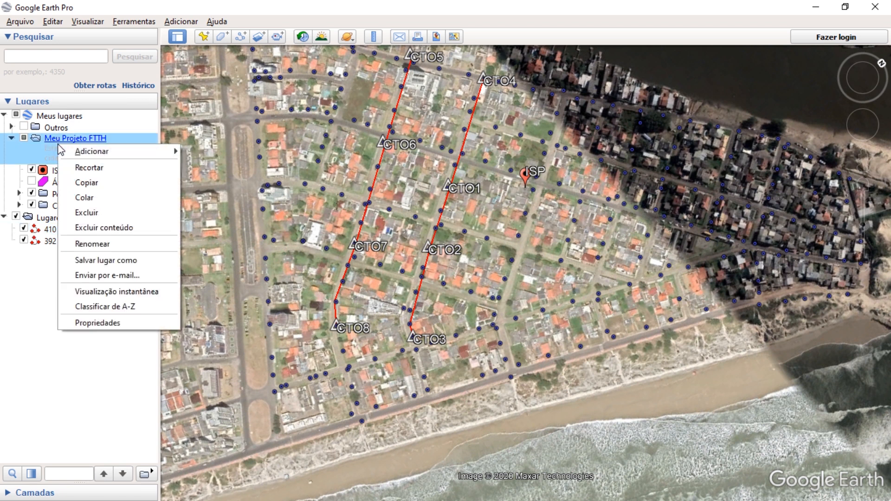
mouse_move(100, 151)
left_click(206, 152)
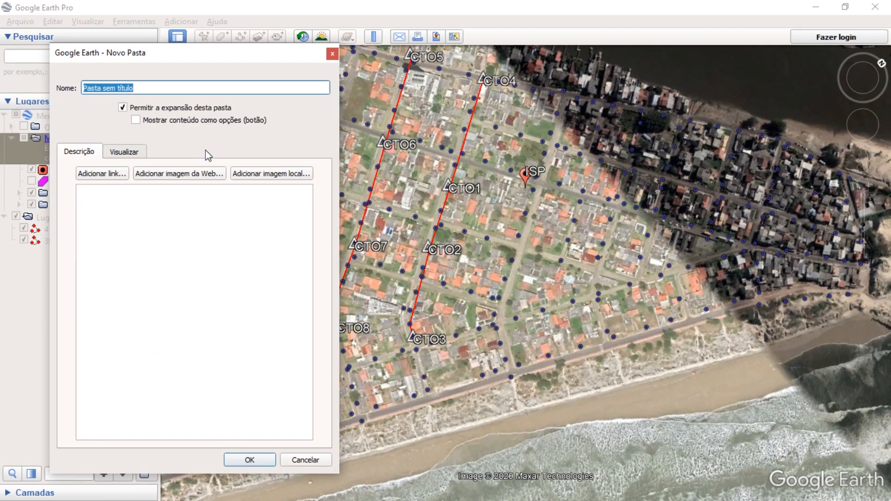
type("DERIVAÇÕES")
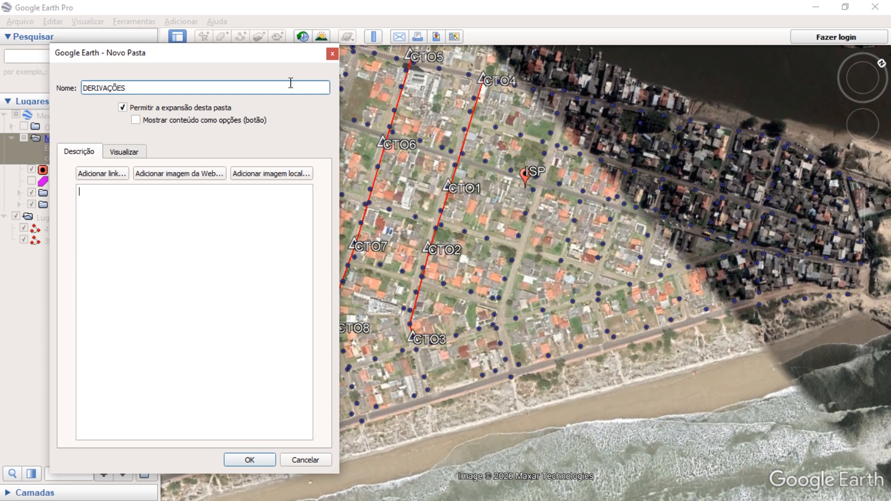
left_click(274, 462)
Step: Move the paths 410 and 392 into the DERIVAÇÕES folder and collapse the folder
left_click_drag(51, 243, 65, 218)
left_click_drag(50, 254, 70, 218)
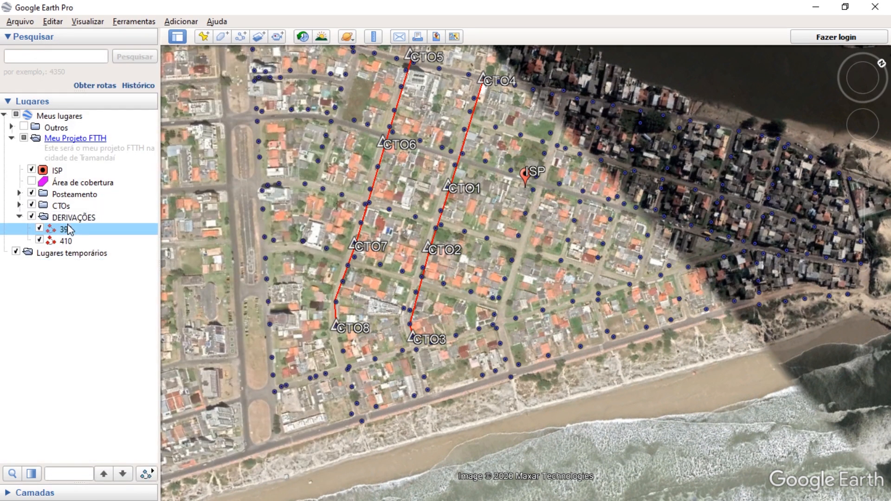
right_click(73, 218)
left_click(45, 322)
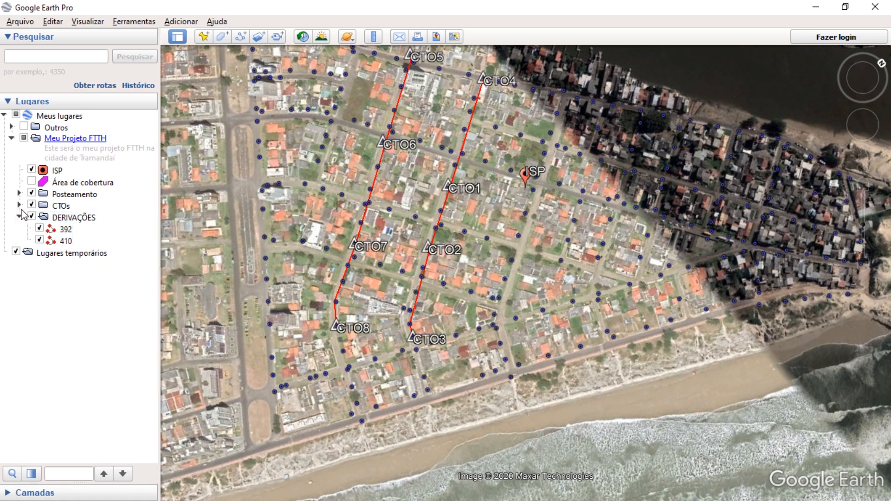
left_click(19, 217)
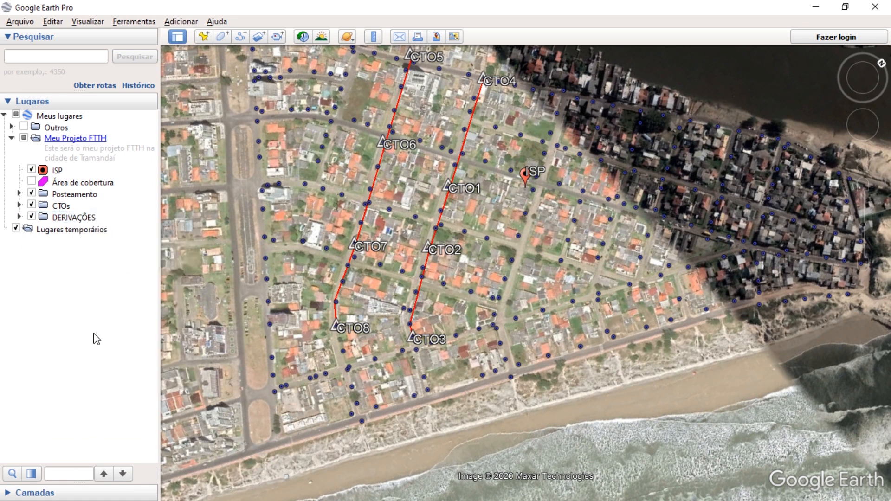
Step: Trace a ruler path about 244 m long from the ISP along the street pole line to the cable just north of CTO6
left_click_drag(567, 256, 576, 283)
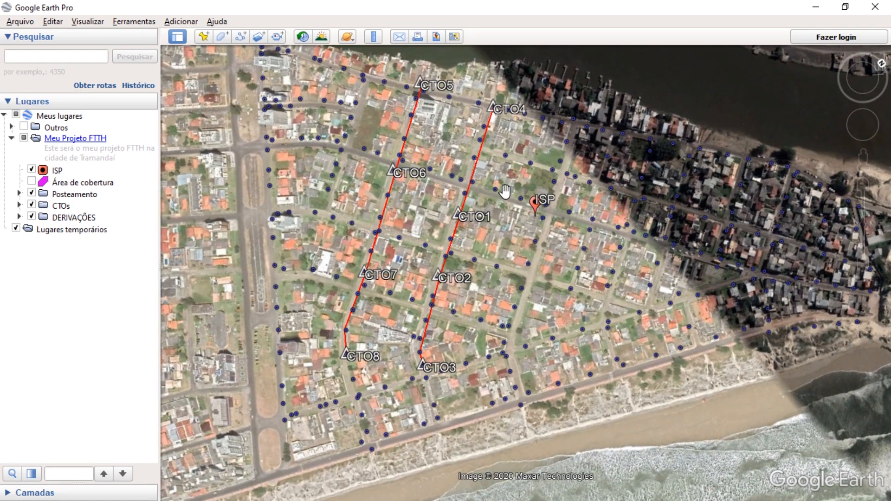
scroll(505, 190, "up", 3)
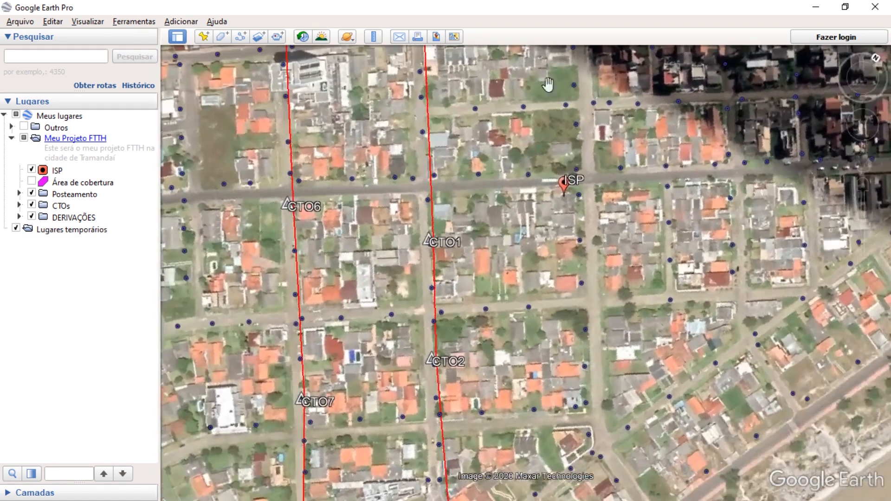
left_click(373, 37)
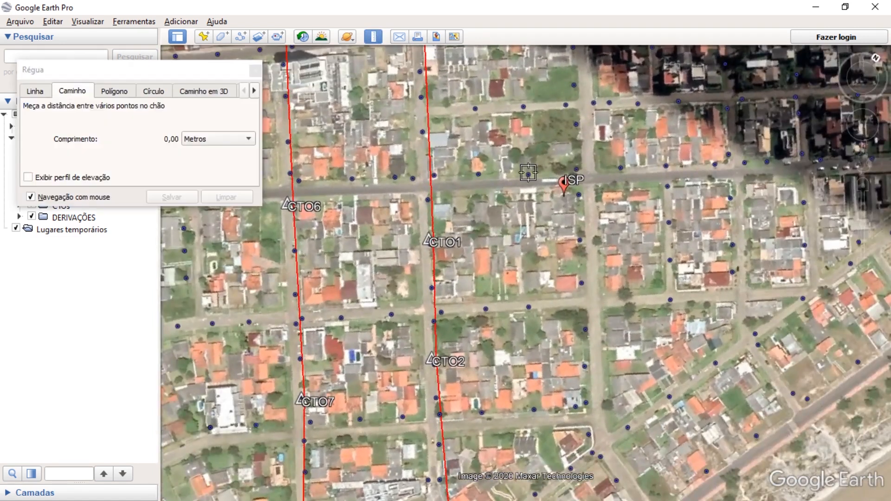
left_click(575, 173)
left_click_drag(573, 176, 576, 170)
left_click(398, 187)
left_click_drag(398, 187, 295, 182)
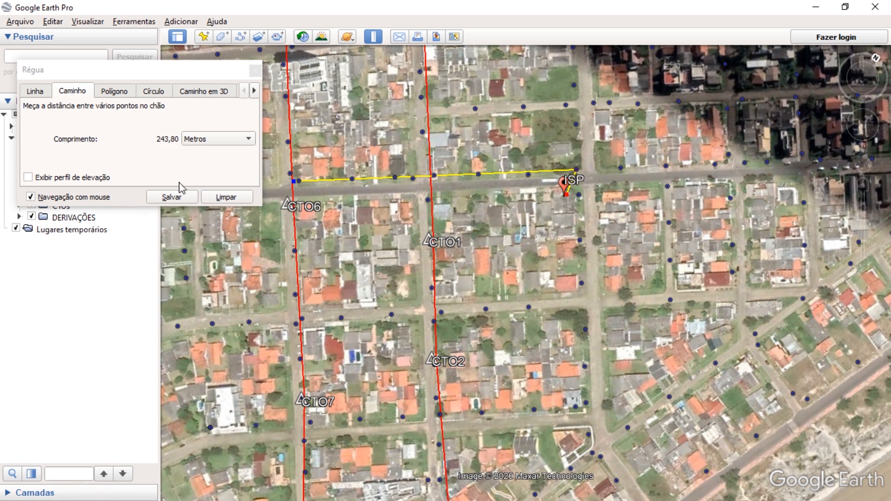
Step: Save the measured ruler path from the ISP as a new path named 244
left_click(176, 197)
left_click_drag(169, 89, 4, 75)
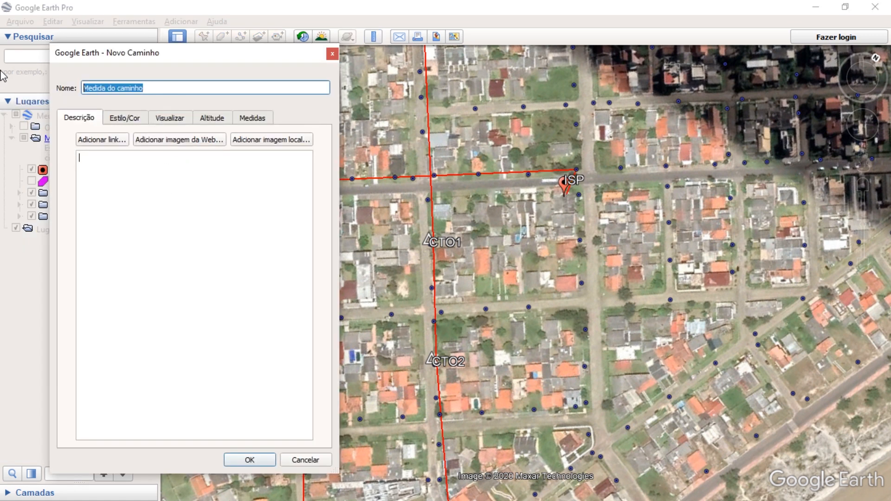
type("244")
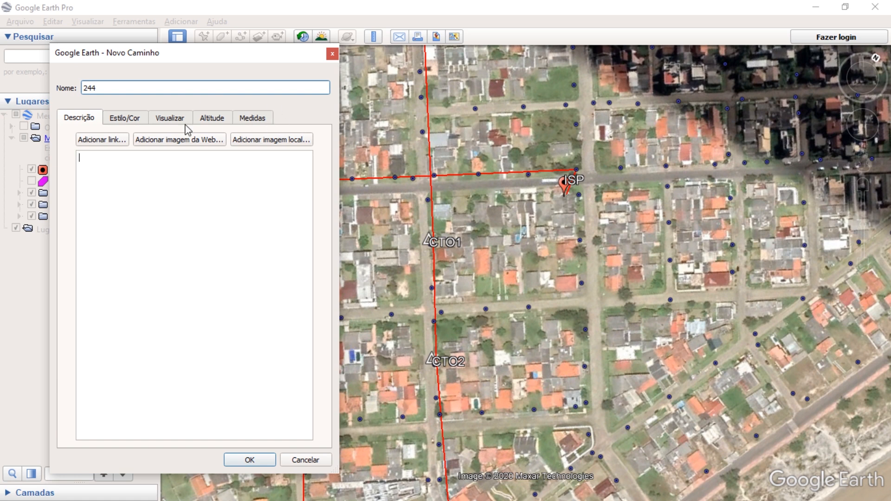
Step: Set the line colour of path 244 to the custom green and its width to 4
left_click(114, 126)
left_click(110, 162)
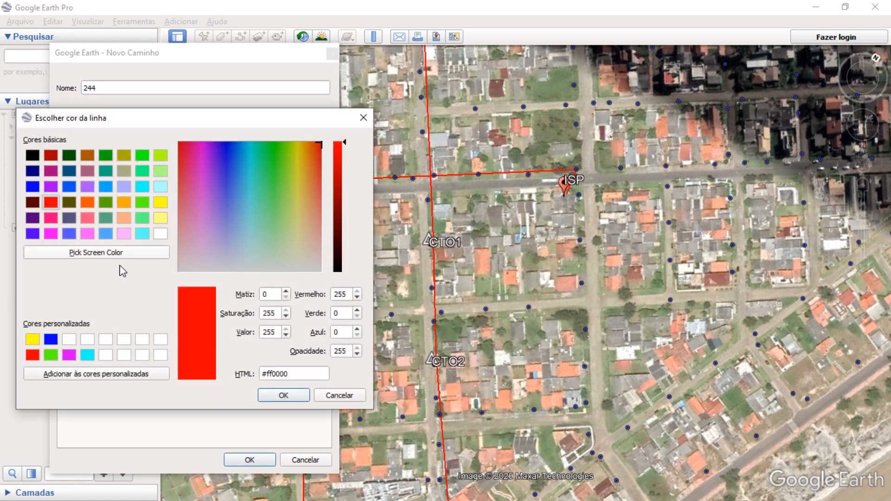
left_click(51, 355)
left_click(280, 395)
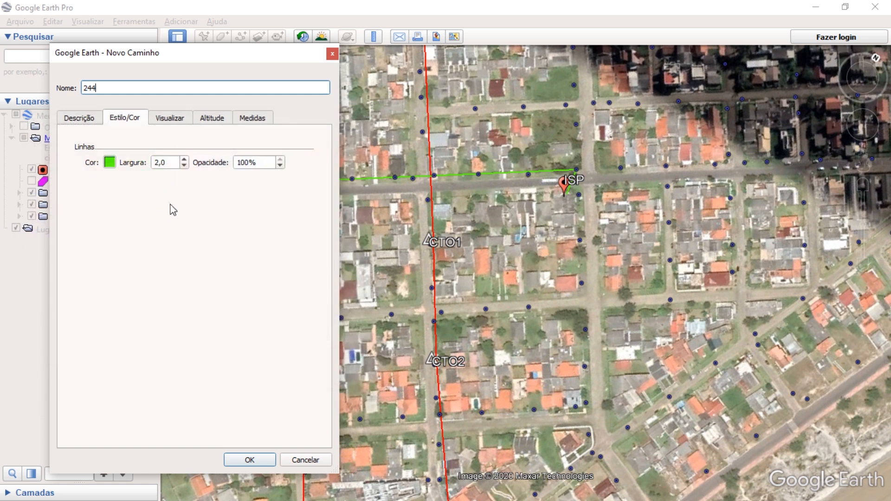
double_click(169, 159)
type("4")
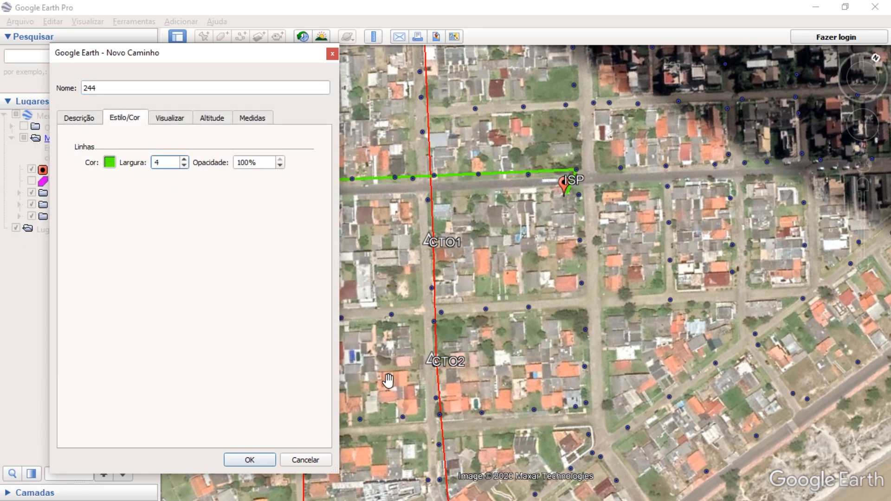
Step: Change the line colour of path 244 to the custom blue and finish creating the path
left_click(110, 162)
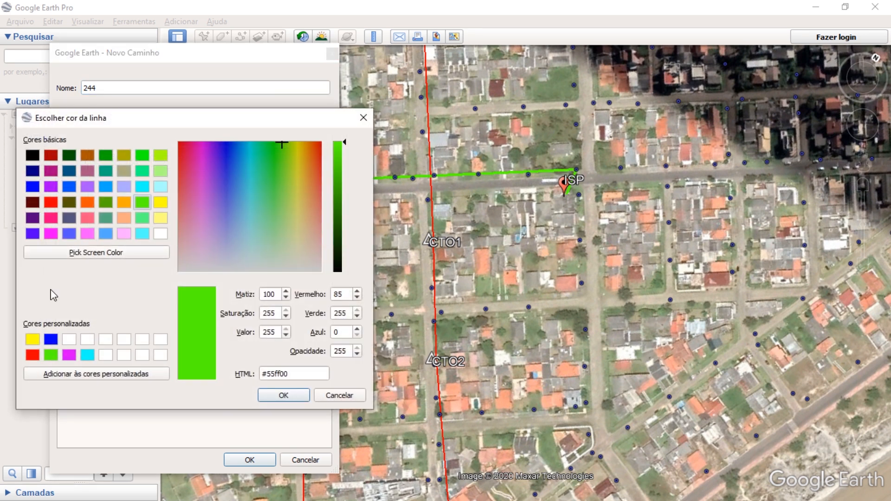
left_click(52, 341)
left_click(263, 394)
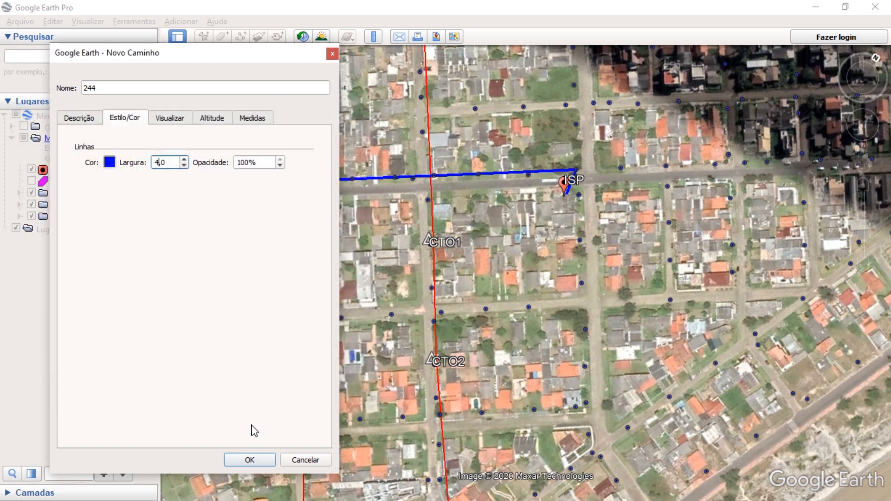
left_click(253, 460)
scroll(434, 295, "down", 3)
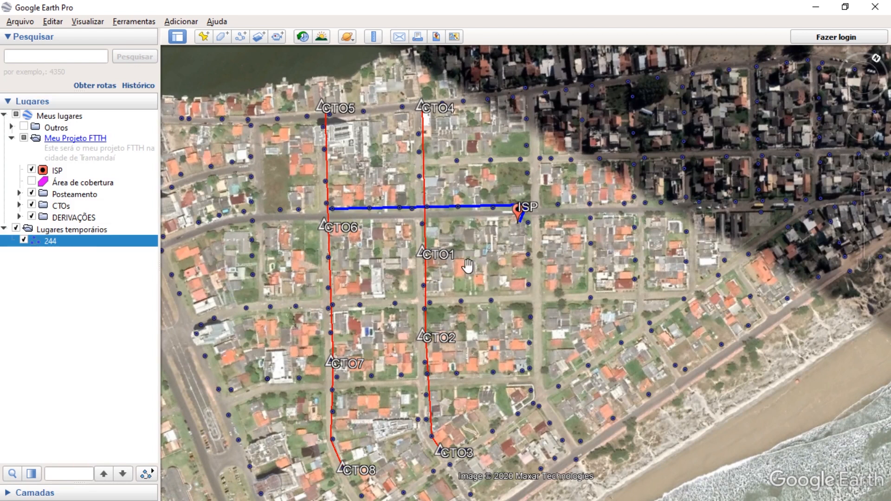
scroll(412, 195, "up", 3)
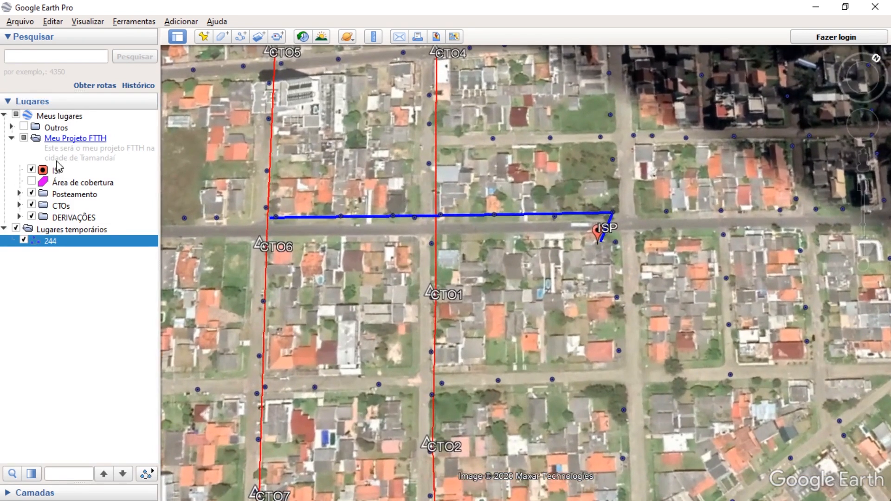
Step: Create a folder named BACKBONE inside Meu Projeto FTTH and move the path 244 into it
right_click(67, 152)
mouse_move(74, 154)
left_click(284, 156)
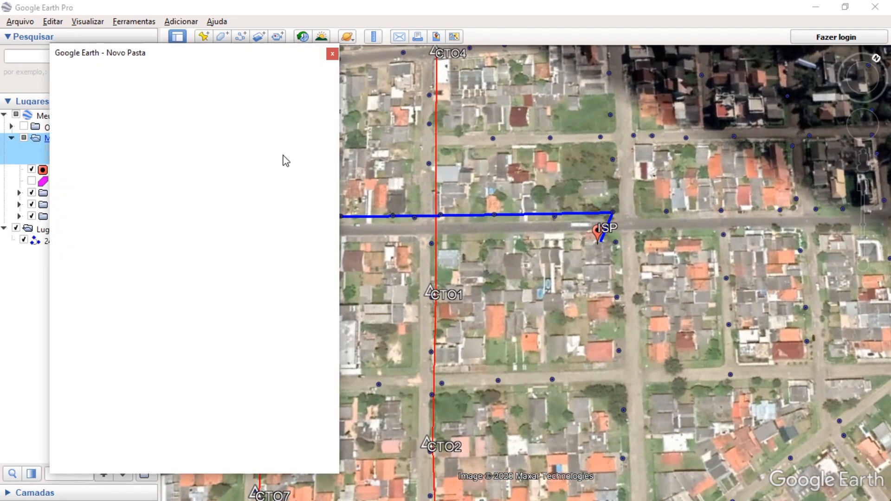
type("BAC")
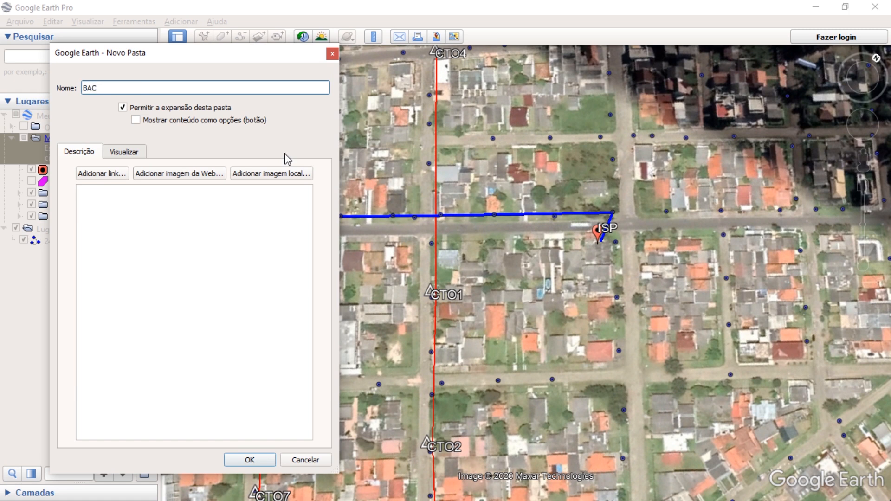
type("KBONE")
key("Return")
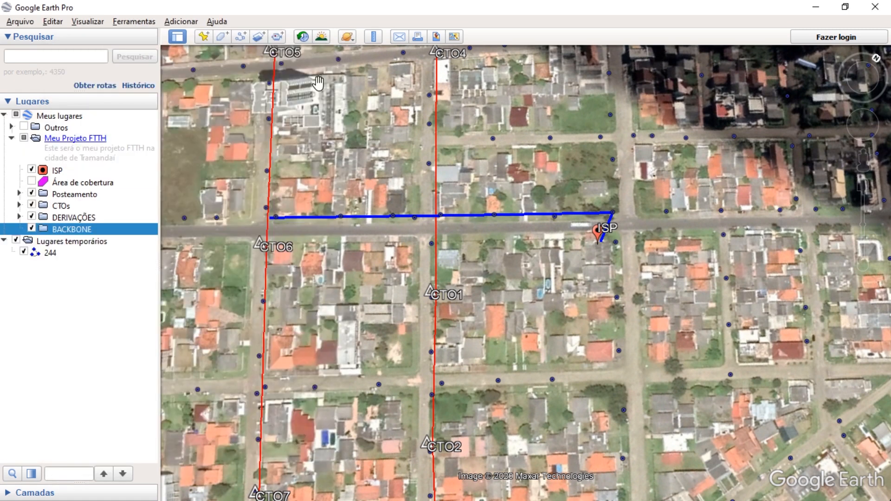
left_click_drag(37, 255, 72, 230)
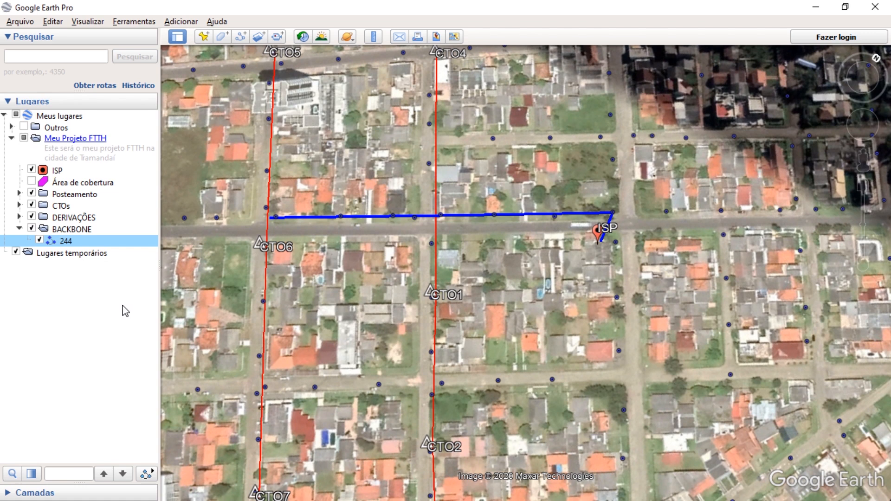
Step: Create a subfolder named CABO ÓPTICO inside BACKBONE and move the path 244 into it
right_click(94, 231)
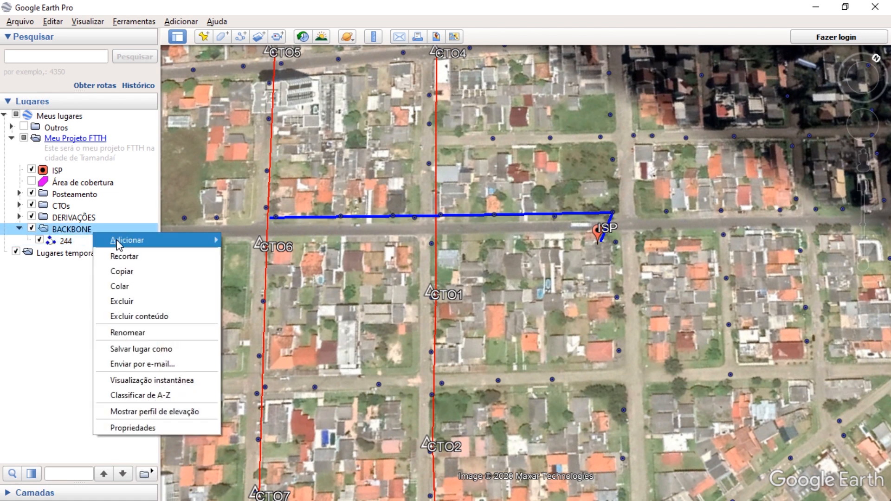
mouse_move(211, 244)
left_click(239, 240)
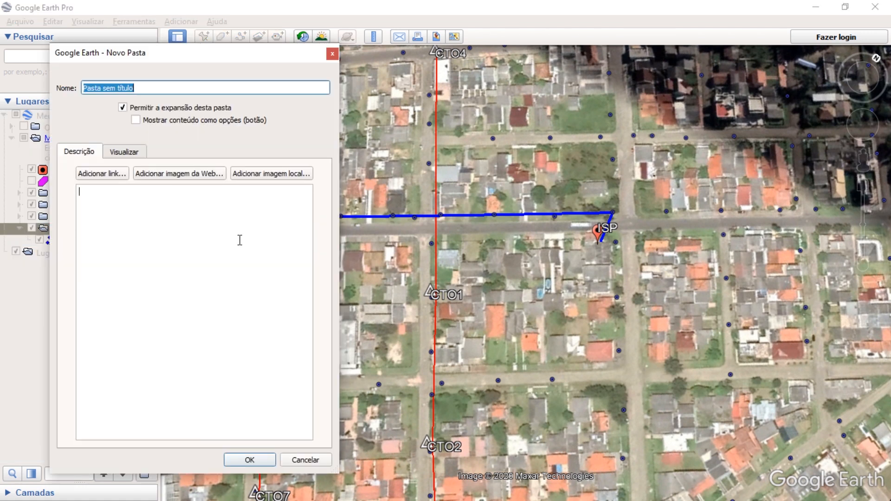
type("CABO ÓPTICO")
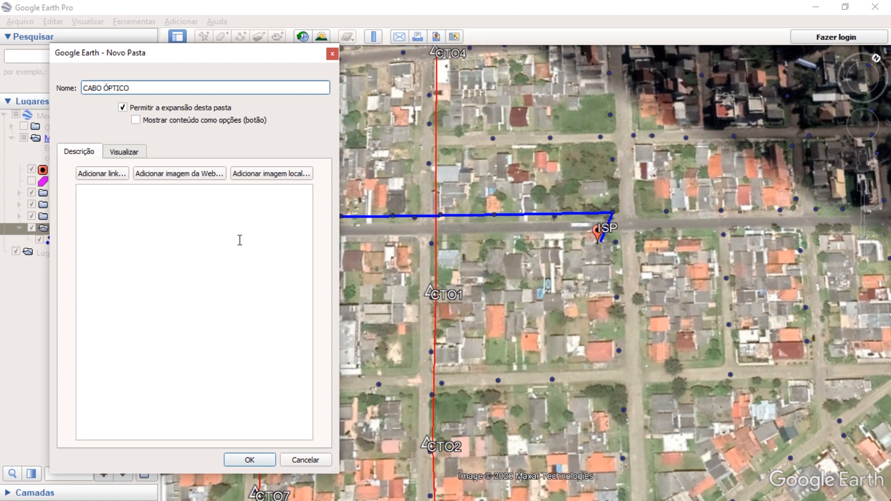
left_click(250, 461)
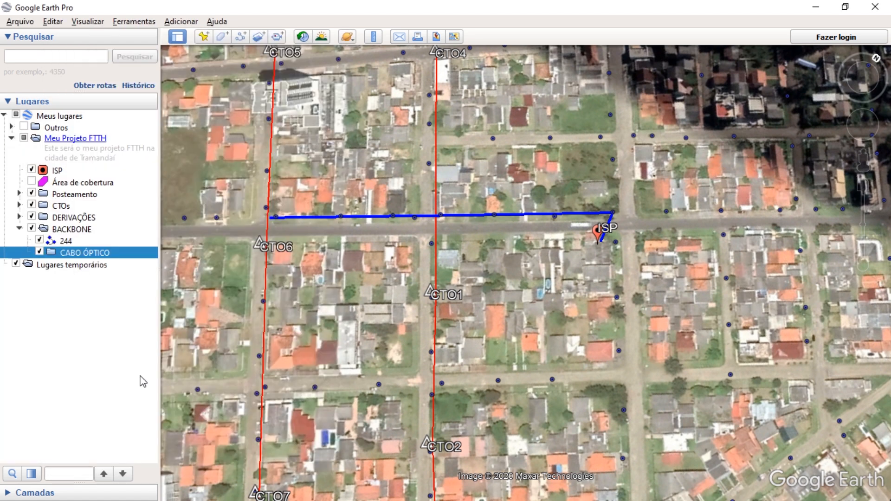
left_click_drag(65, 241, 70, 253)
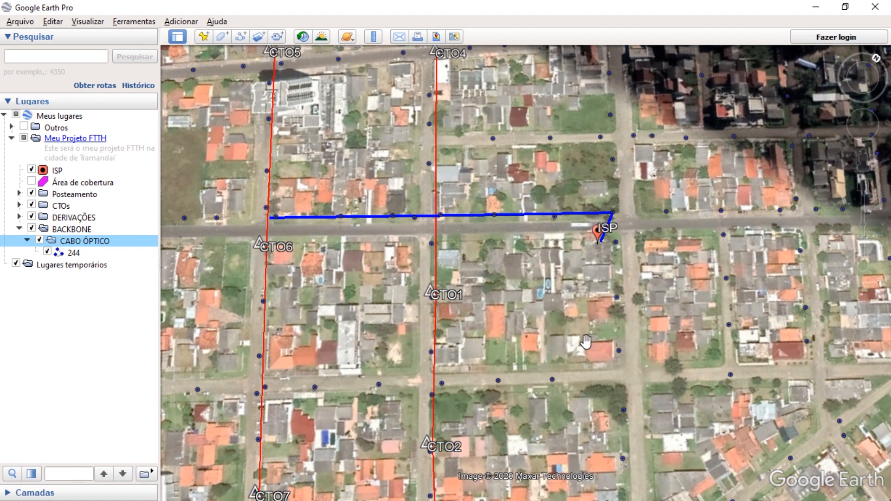
Step: Collapse the CABO ÓPTICO subfolder and the BACKBONE folder
middle_click_drag(489, 281, 495, 293)
left_click_drag(540, 276, 539, 286)
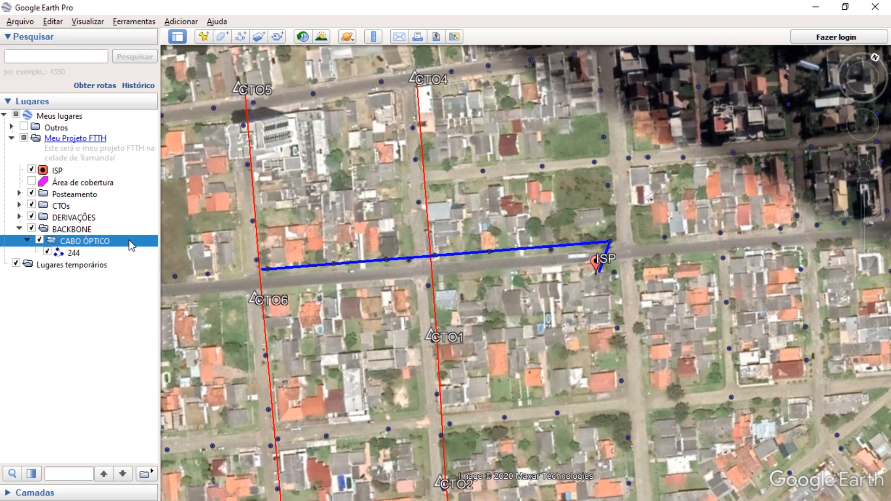
left_click(97, 239)
key("Left")
key("Left")
key("Left")
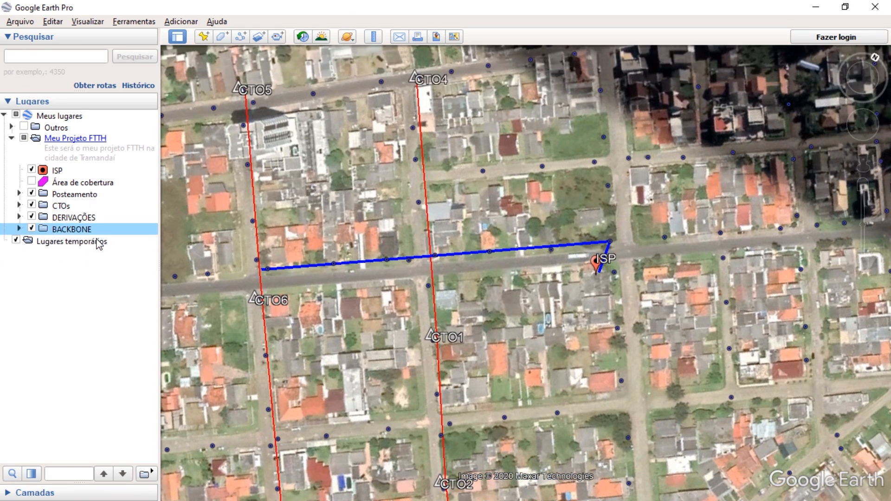
Step: Start a new placemark in the DERIVAÇÕES folder with the hexagon polygon icon in yellow at scale 1,0
key("Up")
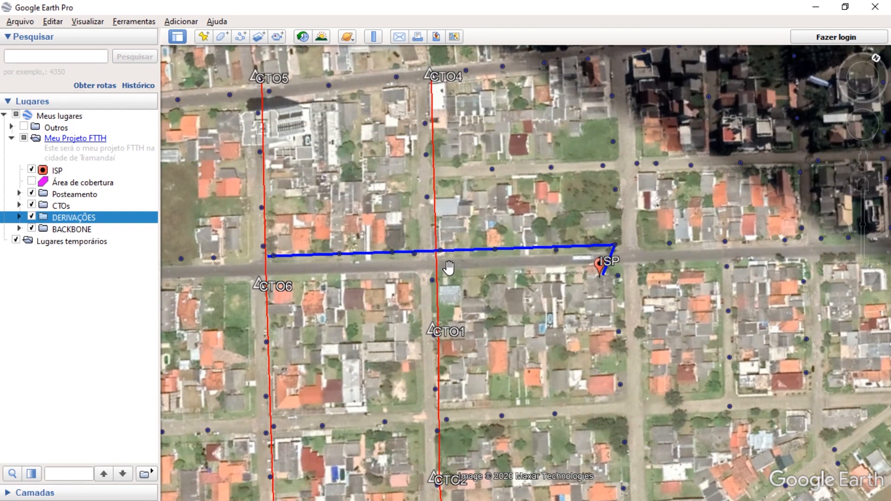
left_click(203, 36)
left_click(320, 89)
left_click(324, 235)
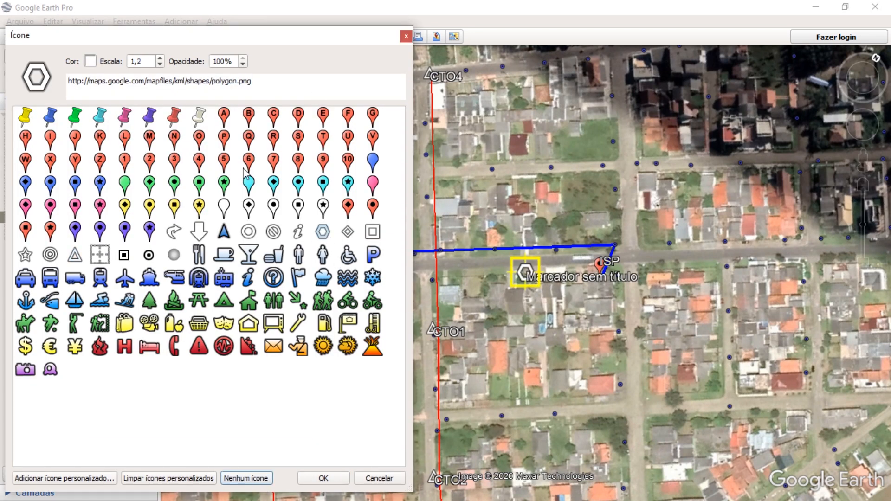
left_click(90, 61)
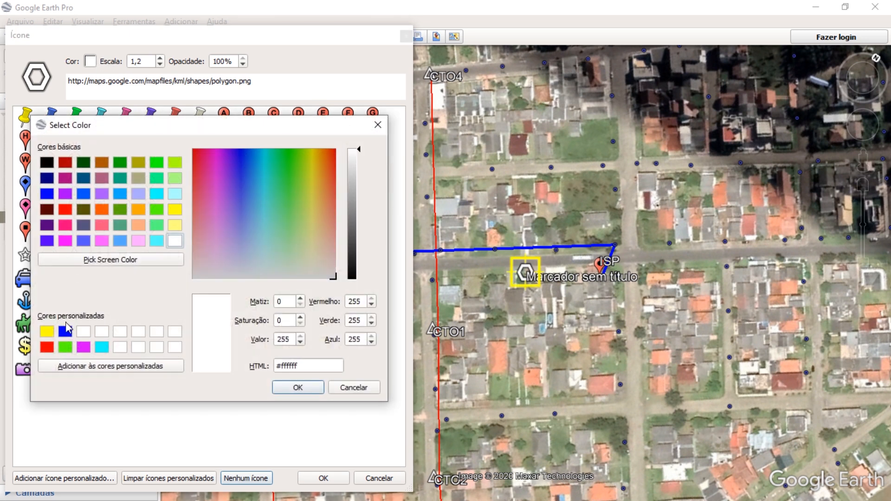
left_click(52, 333)
left_click(289, 387)
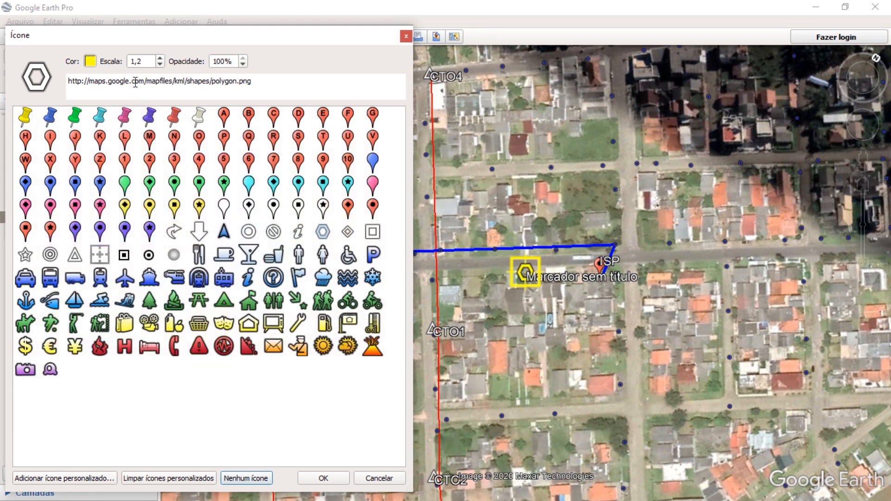
left_click_drag(150, 57, 85, 66)
type("1")
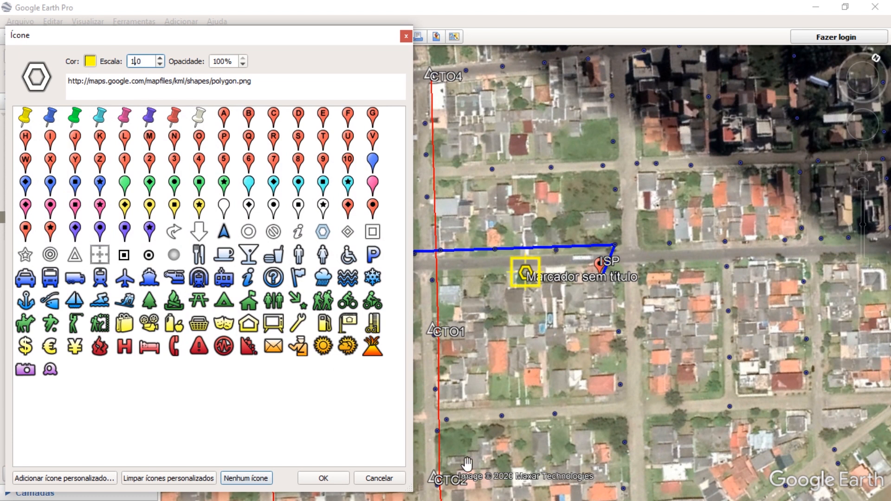
left_click(333, 479)
Step: Place the marker where the blue backbone crosses the CTO1–CTO4 cable and save it as H-01
left_click_drag(525, 273, 434, 253)
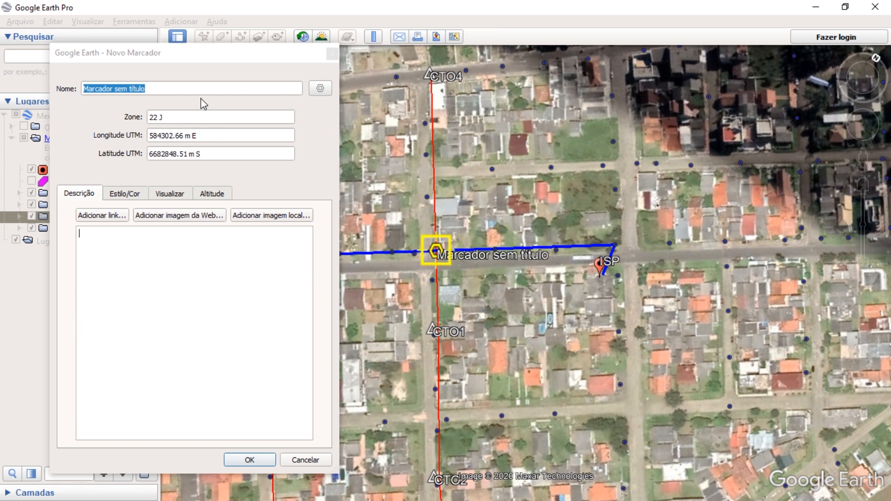
left_click(221, 92)
key("ctrl+a")
type("H")
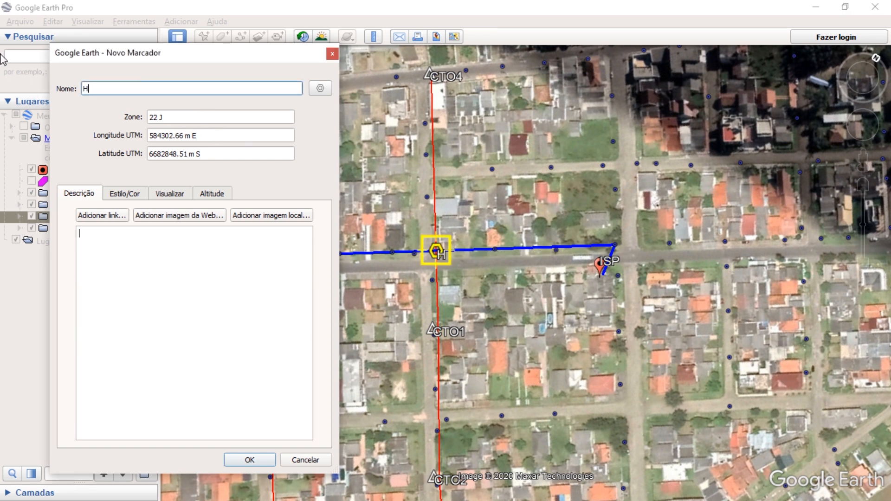
type("-01")
left_click(245, 459)
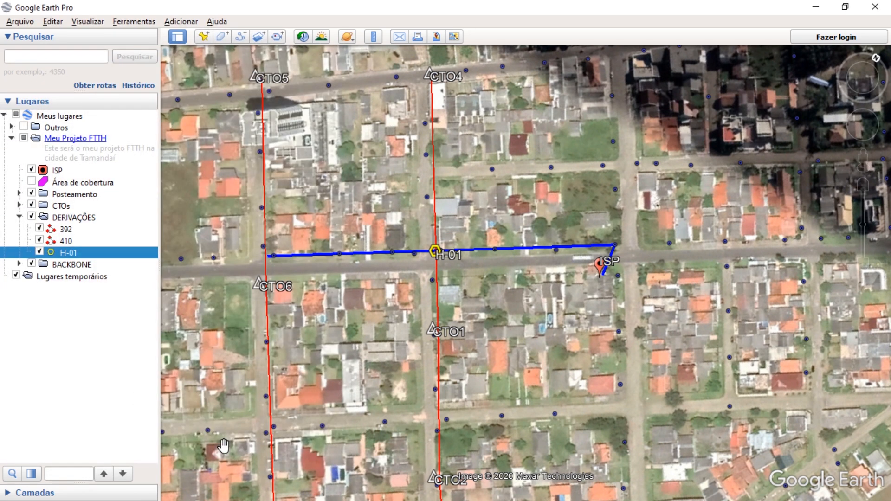
Step: Add a second hexagon placemark named H-02 where the blue backbone meets the red cable just north of CTO6
key("ctrl+shift+p")
key("BackSpace")
left_click_drag(444, 341, 695, 346)
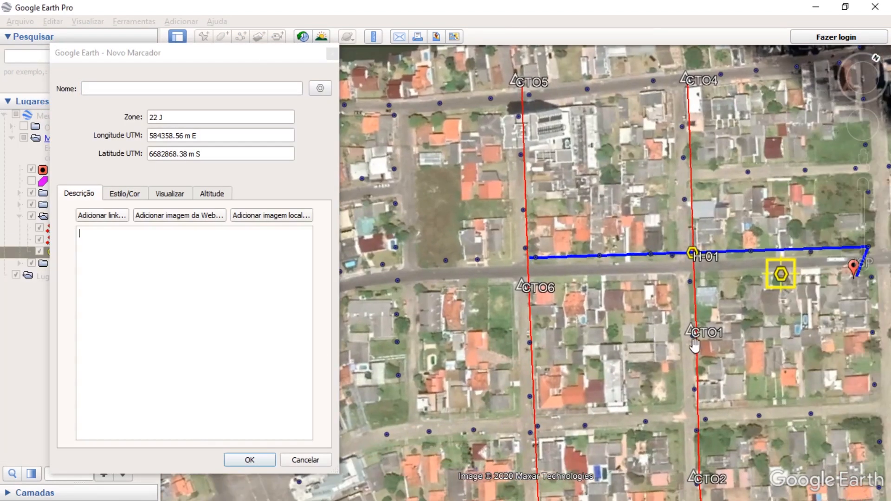
left_click_drag(783, 280, 531, 264)
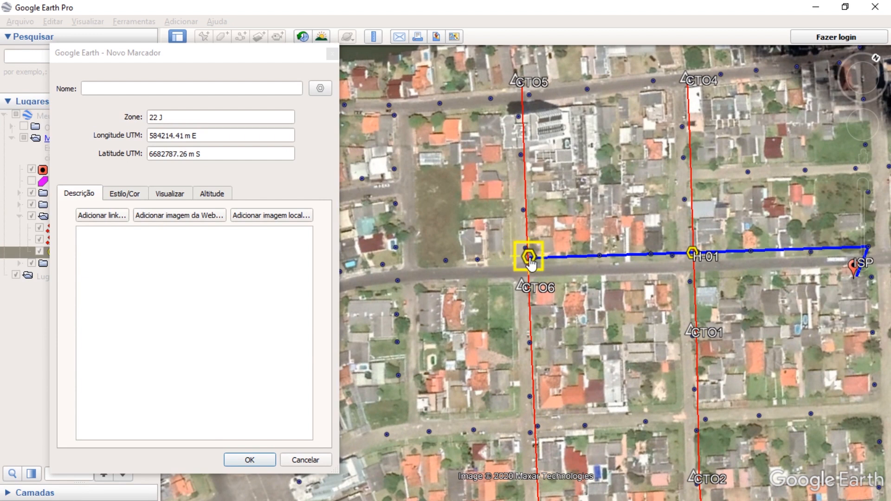
left_click(225, 89)
type("H-")
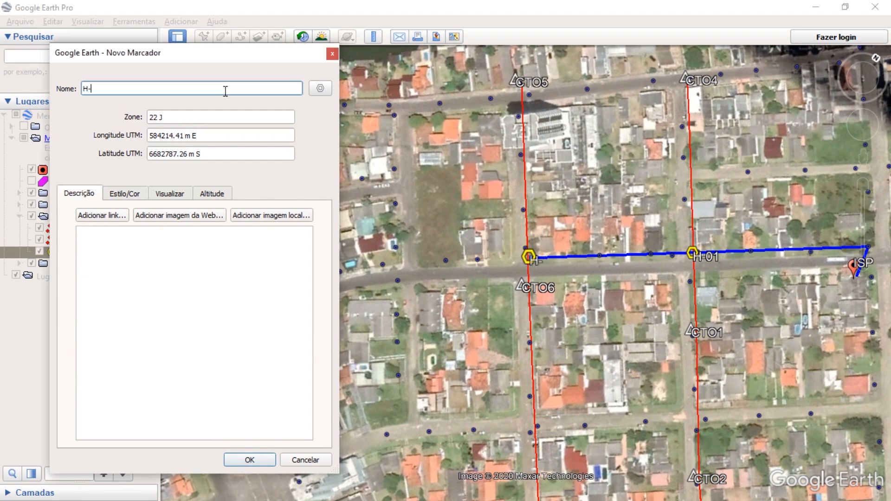
type("02")
left_click(249, 460)
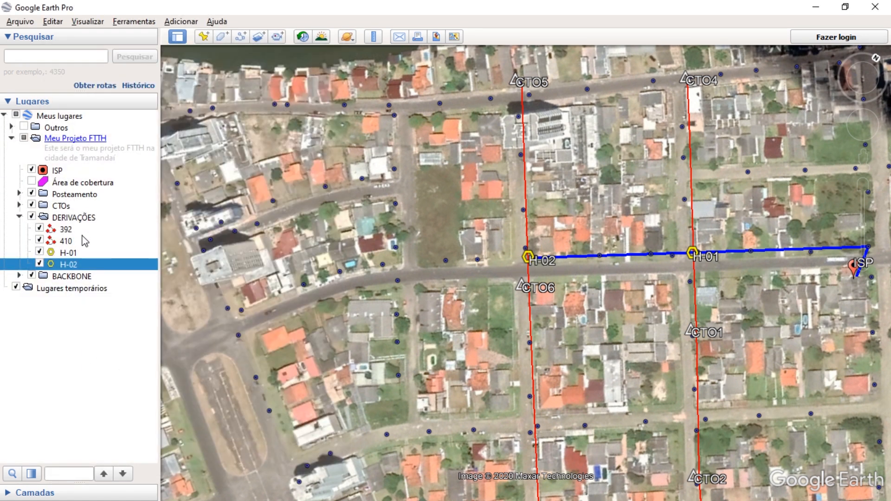
Step: Create a new folder named HUBS inside the Meu Projeto FTTH folder
left_click(91, 232)
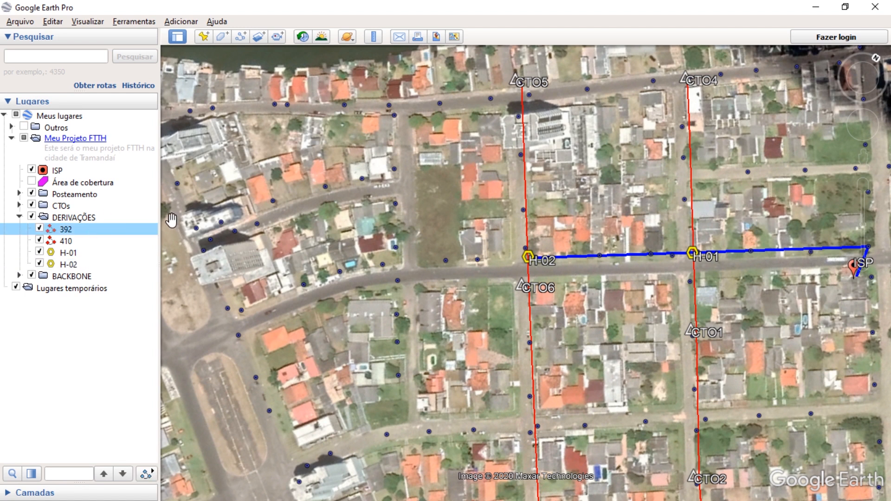
right_click(108, 156)
mouse_move(185, 159)
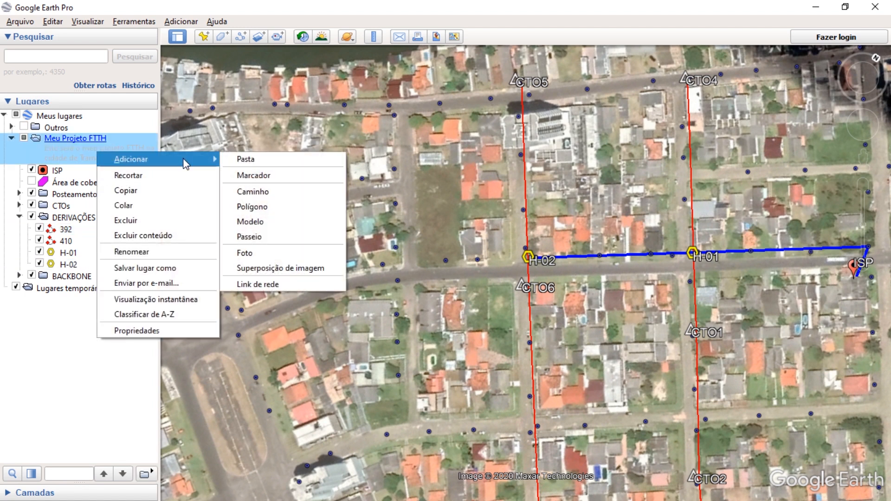
left_click(260, 159)
type("hu")
key("BackSpace")
key("BackSpace")
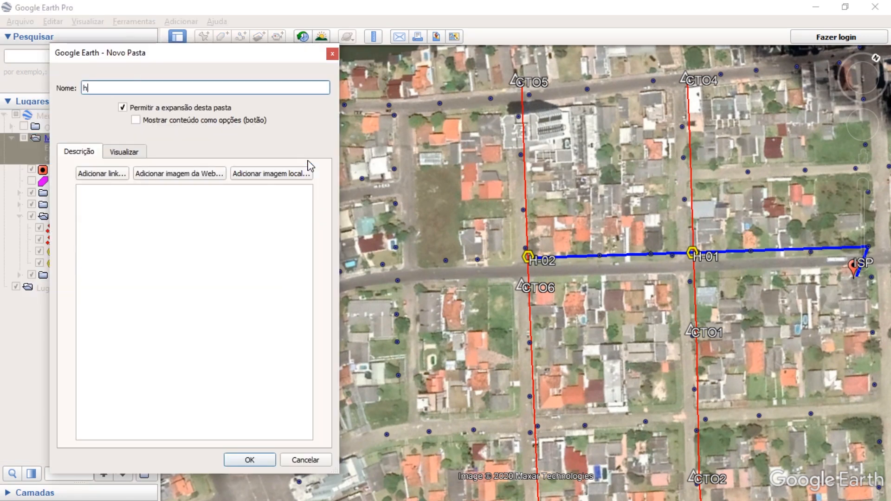
type("HUBS")
key("Return")
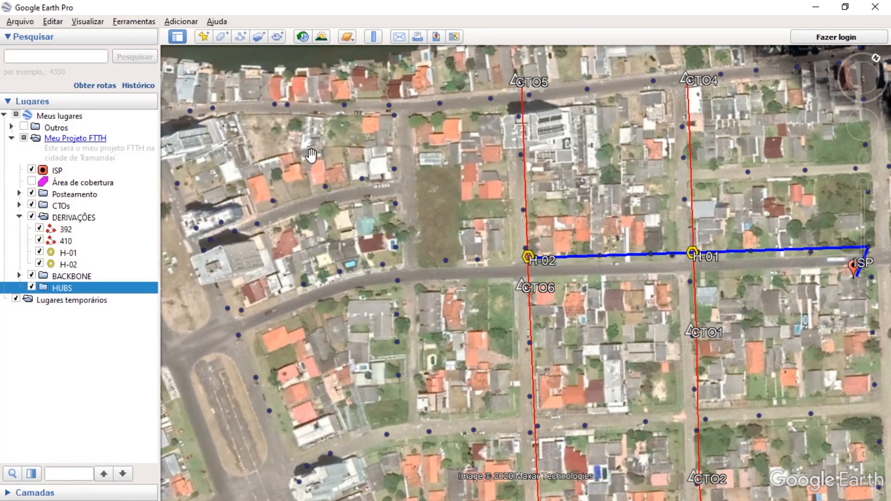
Step: Move the H-01 and H-02 placemarks into the HUBS folder, and collapse the HUBS and DERIVAÇÕES folders
left_click_drag(89, 256, 91, 276)
left_click(71, 266)
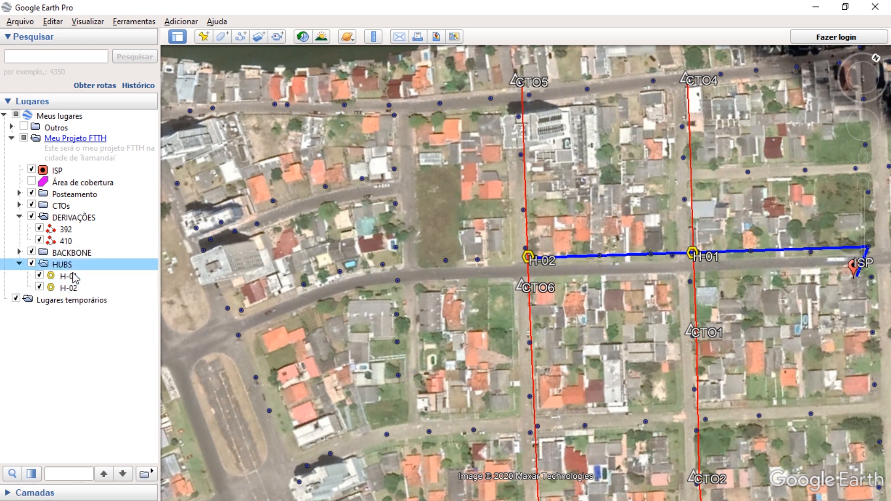
key("Left")
key("Up")
key("Up")
key("Up")
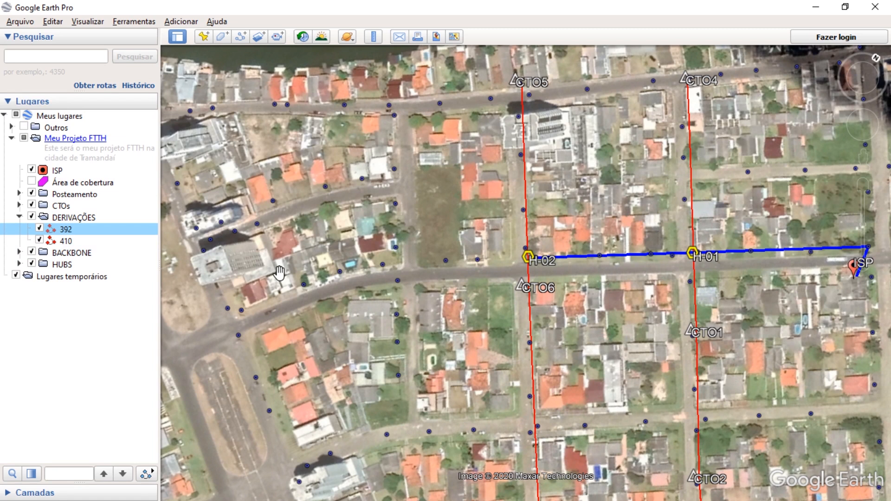
key("Up")
key("Left")
key("Up")
Step: Open the properties of the blue backbone cable at the ISP and begin its description with CFOA 12FO AS80 G657D
scroll(469, 257, "down", 3)
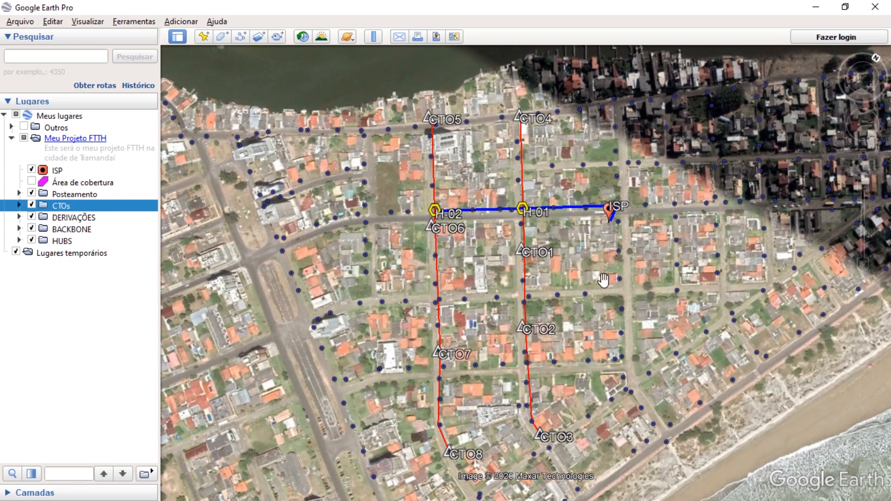
scroll(628, 220, "up", 3)
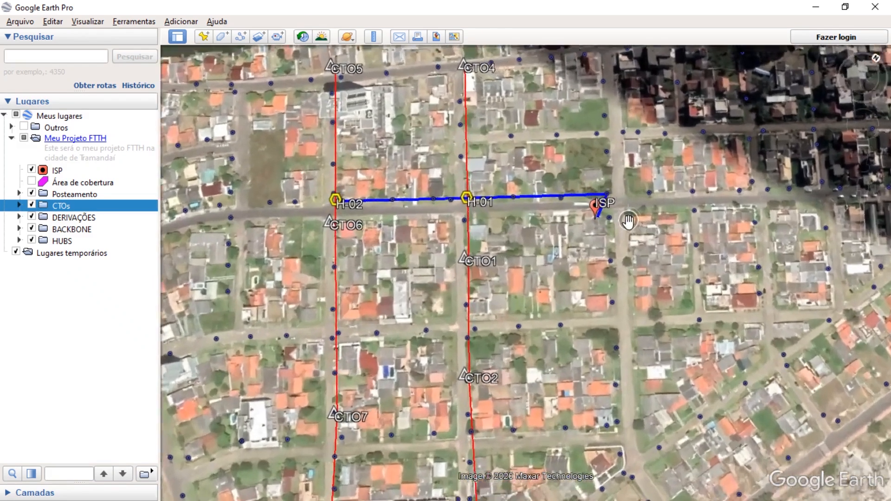
scroll(622, 134, "up", 3)
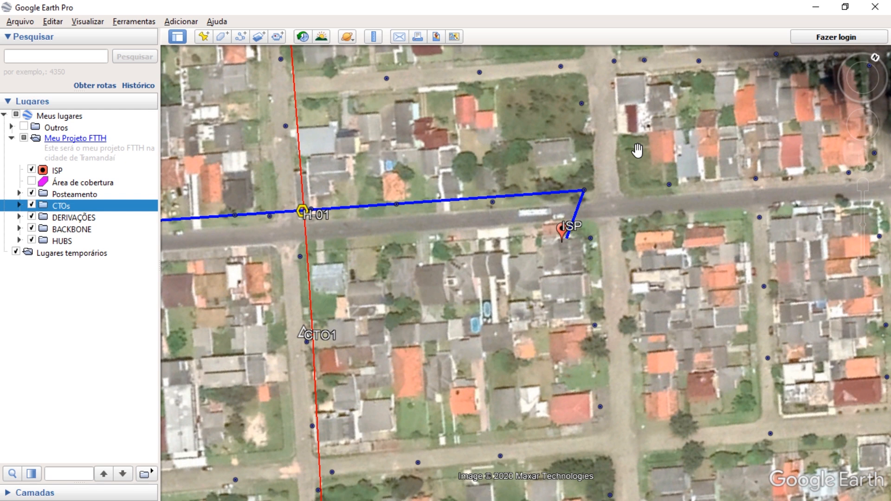
left_click_drag(703, 211, 617, 235)
middle_click_drag(614, 244, 600, 231)
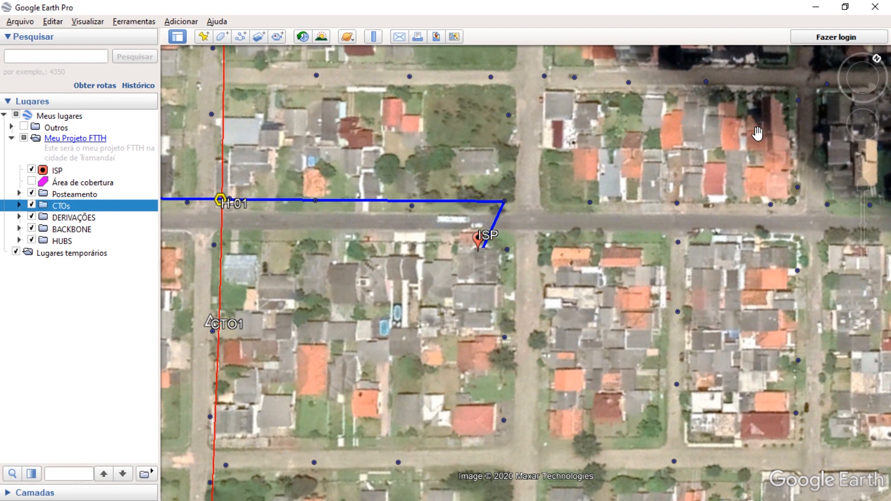
left_click_drag(478, 267, 484, 273)
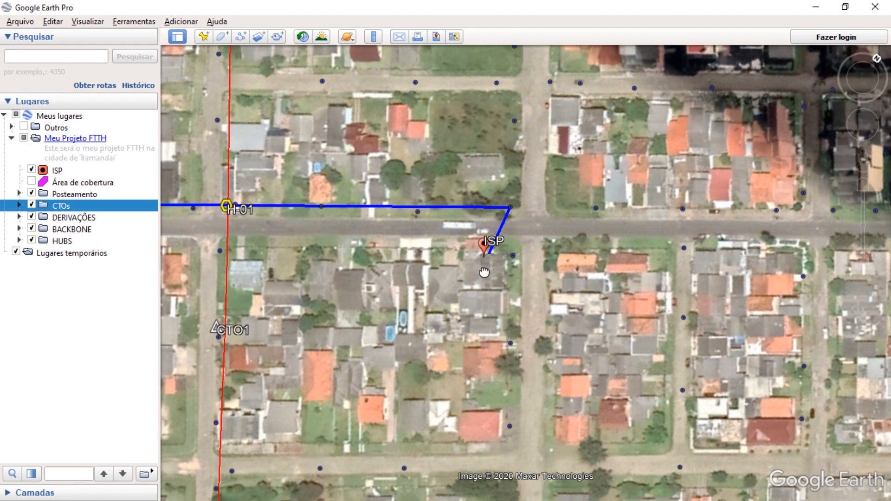
right_click(500, 226)
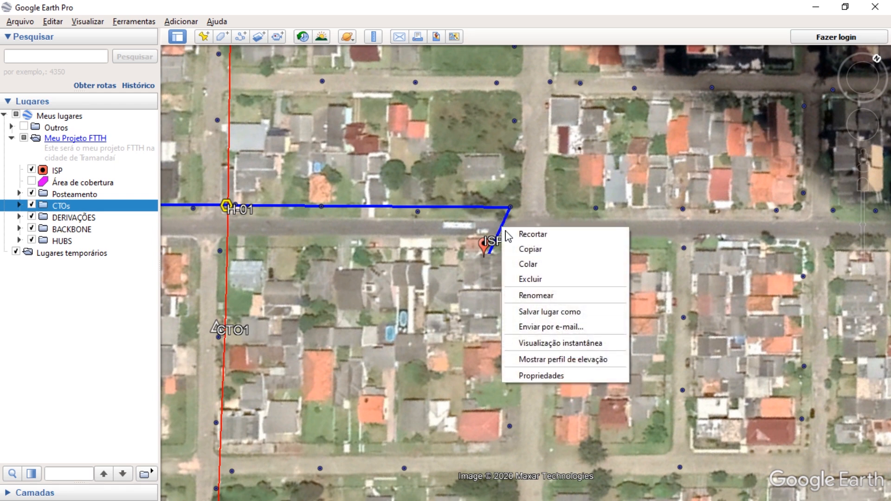
left_click(563, 379)
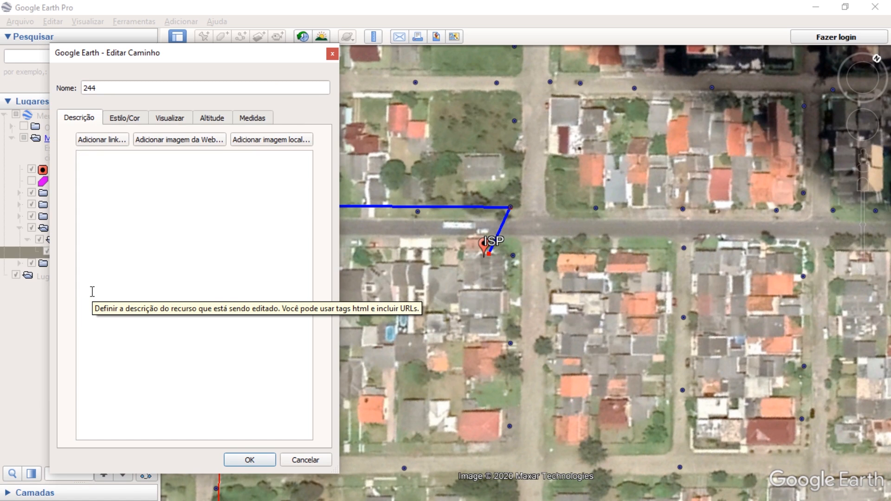
type("foa")
key("BackSpace")
key("BackSpace")
key("BackSpace")
key("BackSpace")
type("CFOA ")
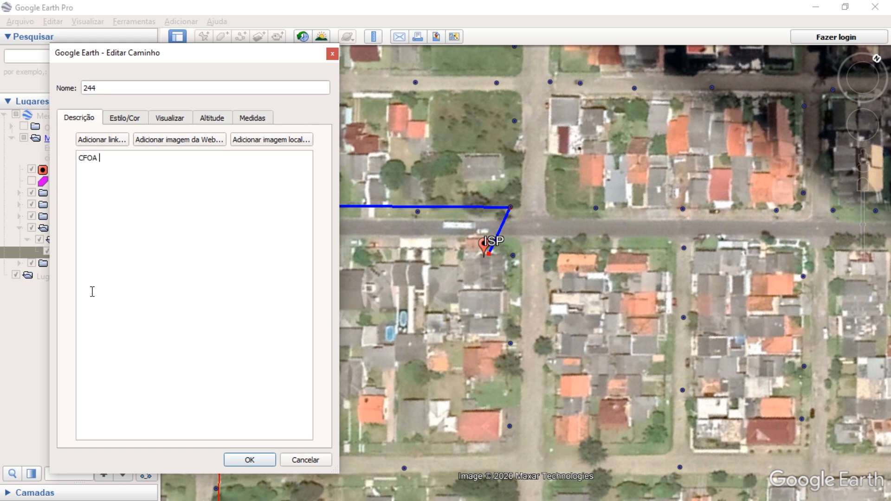
type("12")
key("BackSpace")
type("FO AS80 G657D")
key("Return")
key("Return")
Step: List the fibres F1 to F12 on separate lines in the backbone cable's description
type("F1")
key("Return")
type("F2")
key("Return")
type("F3")
key("Return")
type("F4")
key("Return")
type("F5")
key("Return")
type("F6")
key("Return")
type("F7")
key("Return")
type("G8")
key("BackSpace")
key("BackSpace")
type("F8")
key("Return")
type("F9")
key("Return")
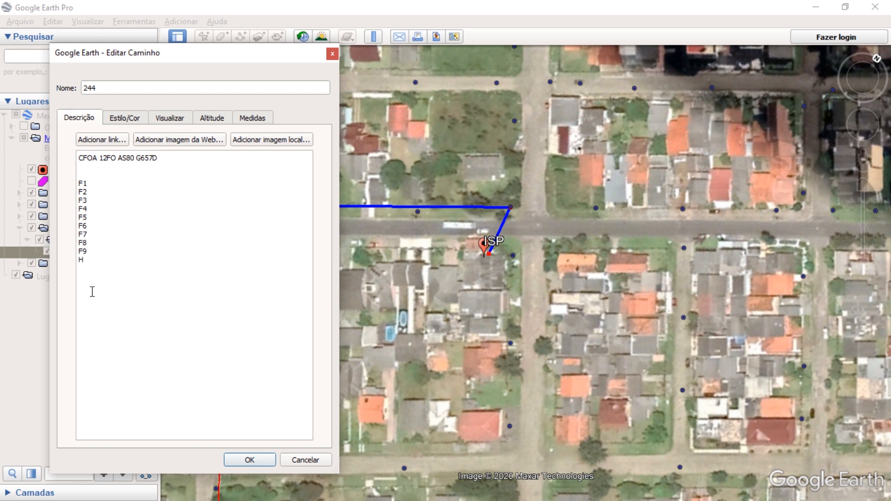
type("F10")
key("Return")
type("F")
key("BackSpace")
type("F11")
key("Return")
type("F12")
Step: Assign fibre F1 to H-01, F2 to H-02 and mark F3 as LIVRE in the fibre list
type("H")
type("-01")
key("Down")
type("- H-2")
key("BackSpace")
type("02 F3 - ")
type("LIVE")
key("BackSpace")
type("RE")
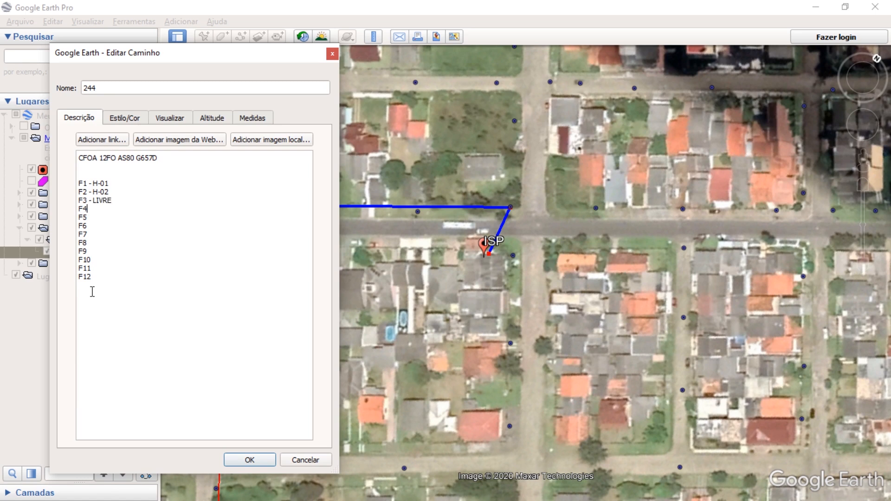
Step: Label fibre F11 as RESERVA PARA PTP COM TORRE 1 and F12 as LINK INTERNET
type(" - RESERVA PARA PTP COM T")
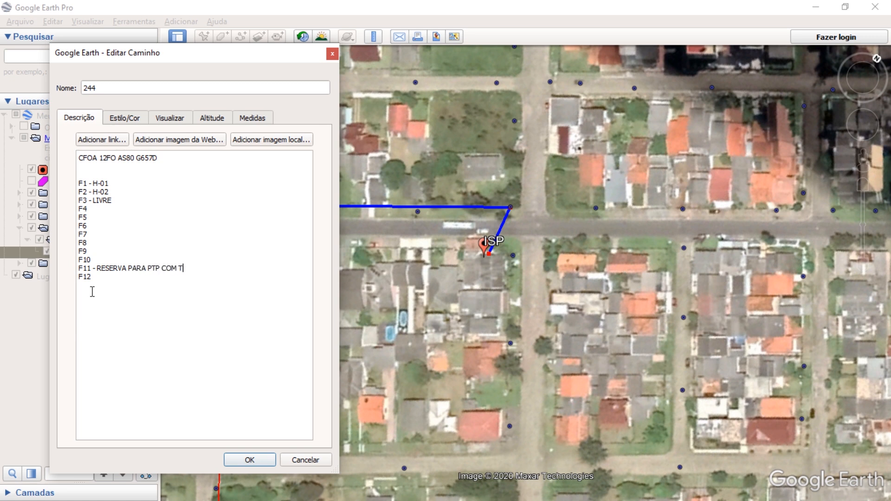
type("RORRE 1")
type(" -")
type("LINK ")
type("INTERN")
key("BackSpace")
key("BackSpace")
type("RNET")
Step: Add the line 8 FIBRAS DISPONÍVEIS above the fibre list, save the backbone cable and view its description on the map
left_click(165, 168)
key("Return")
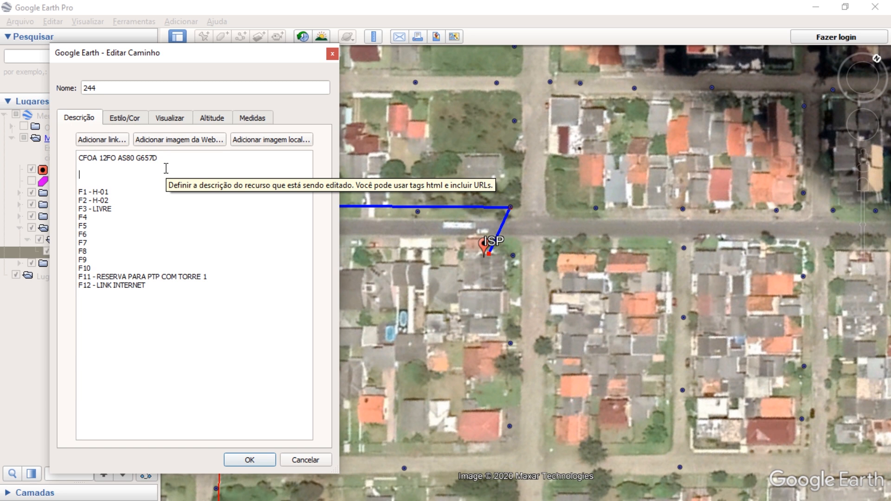
type("8 FIBRAS DISPO")
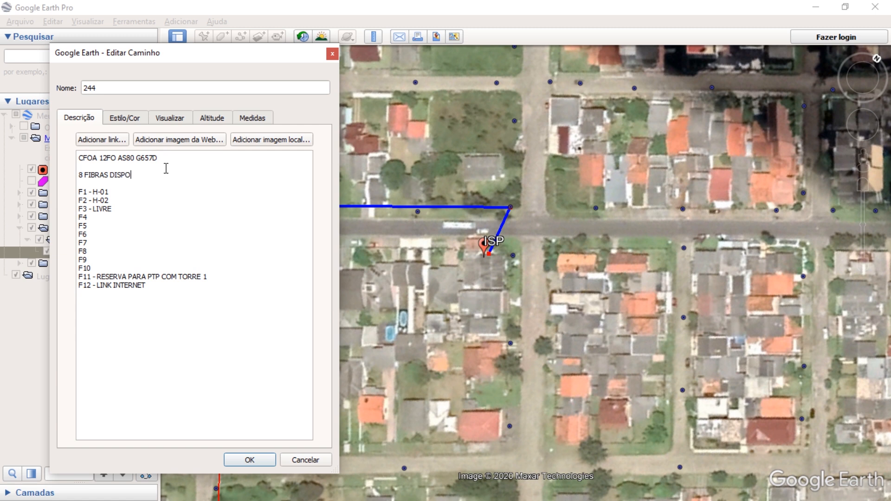
type("ÍVEIS")
left_click(244, 462)
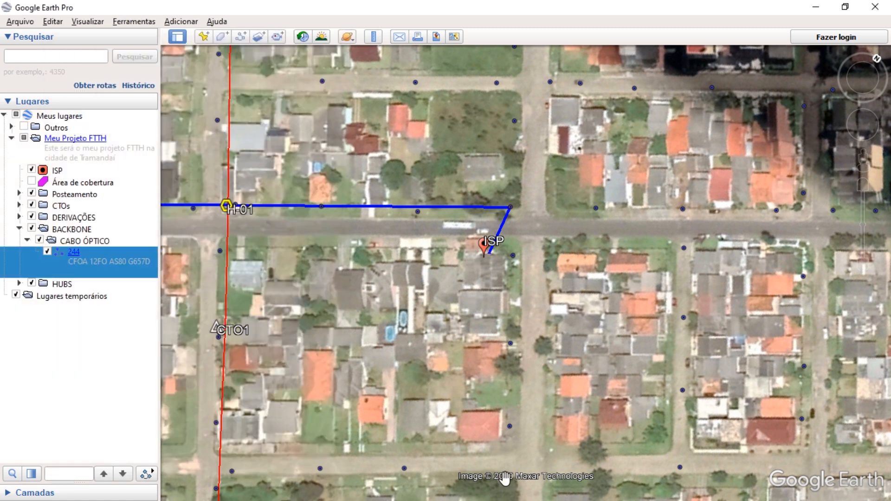
left_click(503, 231)
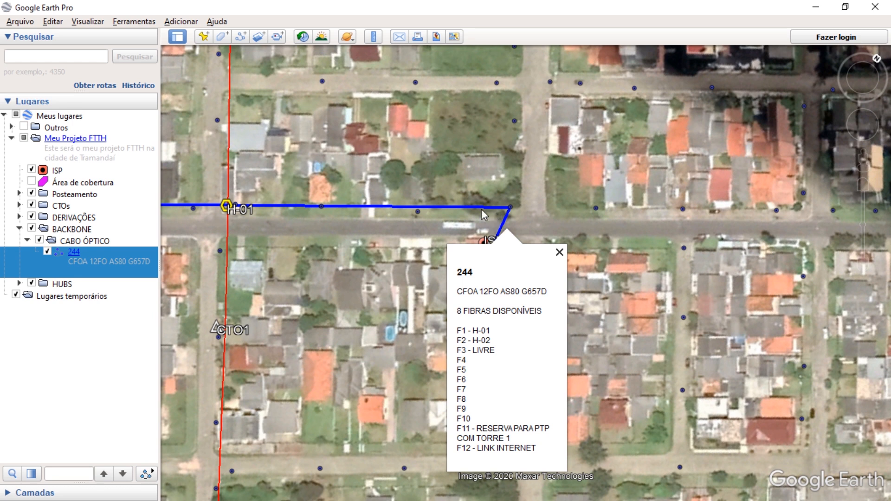
left_click_drag(532, 448, 434, 373)
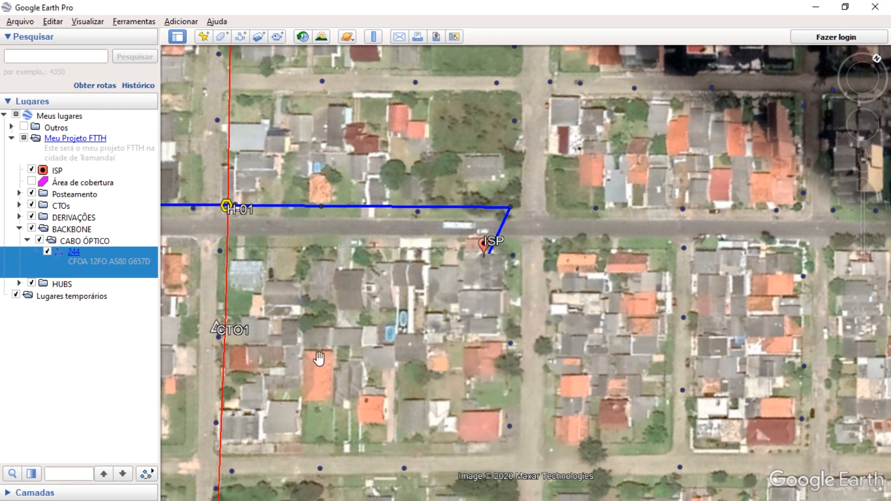
Step: Give CTO1 the description SINAL DA CTO: -19,7dBm, copy that text and save the placemark
left_click_drag(319, 359, 468, 222)
right_click(362, 197)
left_click(363, 195)
right_click(364, 198)
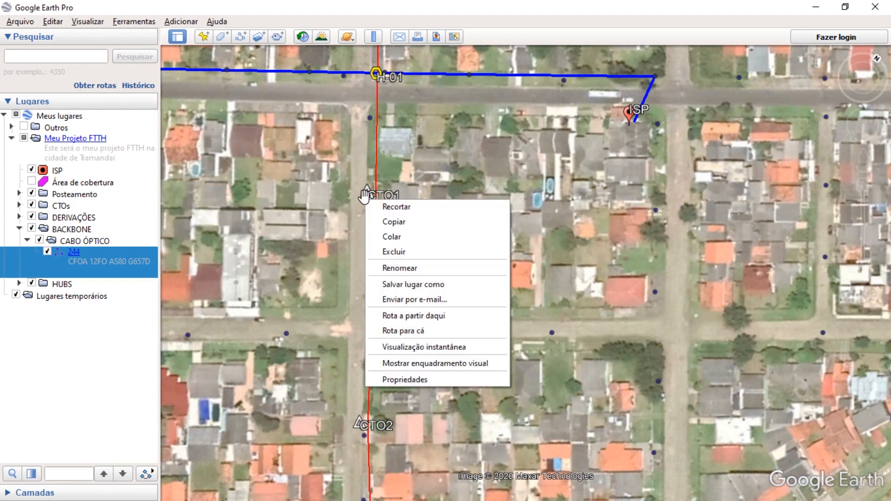
left_click(405, 380)
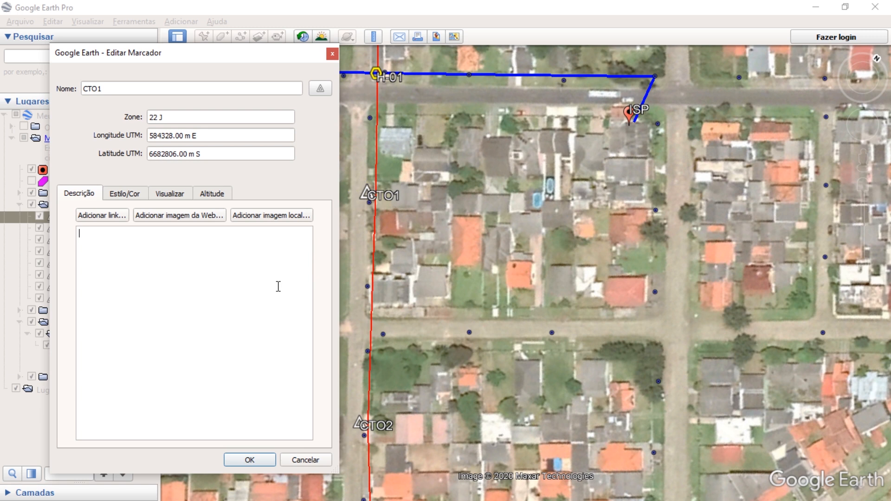
type("SINAL DA")
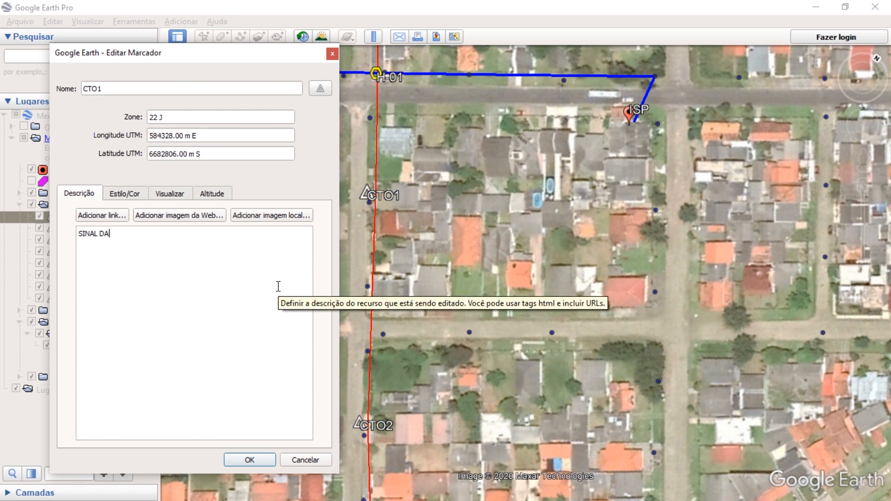
type(" CTO: -19,7dBm")
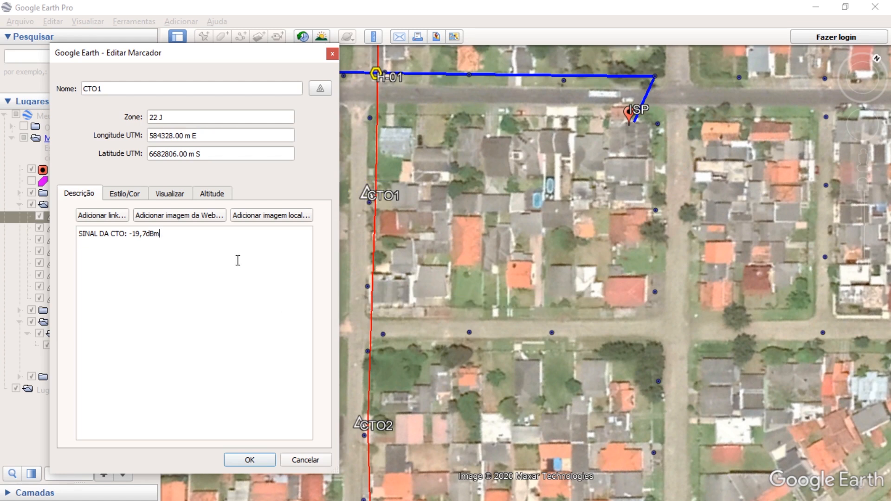
key("ctrl+a")
key("ctrl+c")
left_click(251, 459)
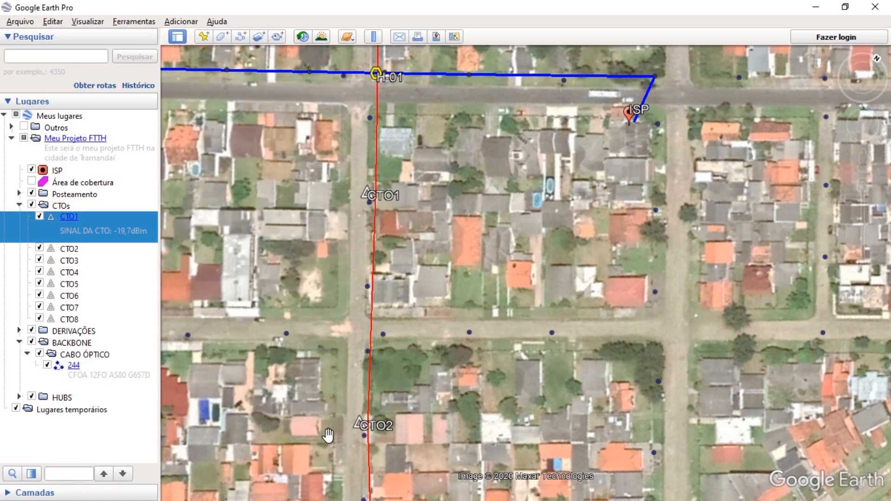
Step: Paste the copied description into CTO2, change the signal to -19,4dBm and save the placemark
right_click(360, 424)
left_click(409, 414)
left_click(200, 323)
key("ctrl+v")
left_click(143, 234)
key("Delete")
type("4")
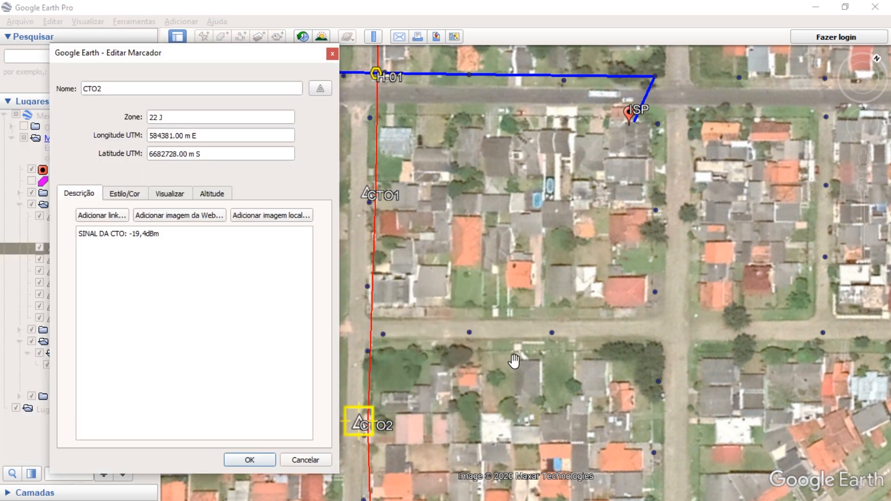
left_click(264, 462)
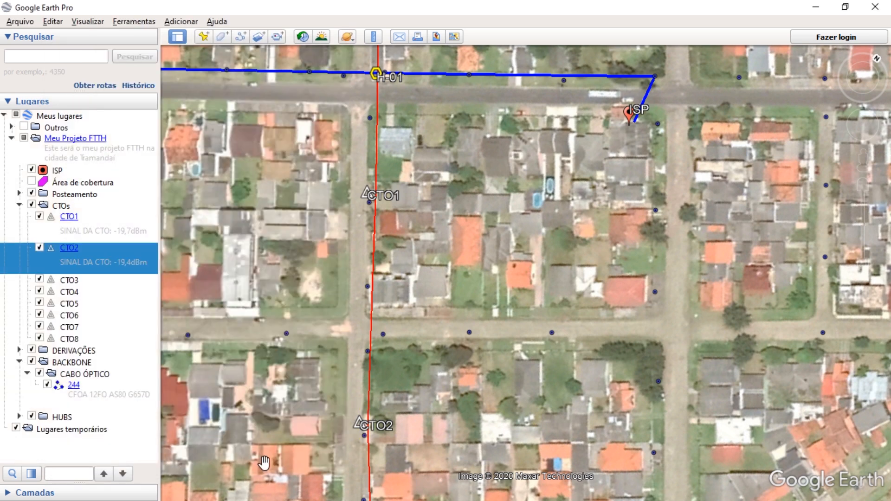
left_click(359, 421)
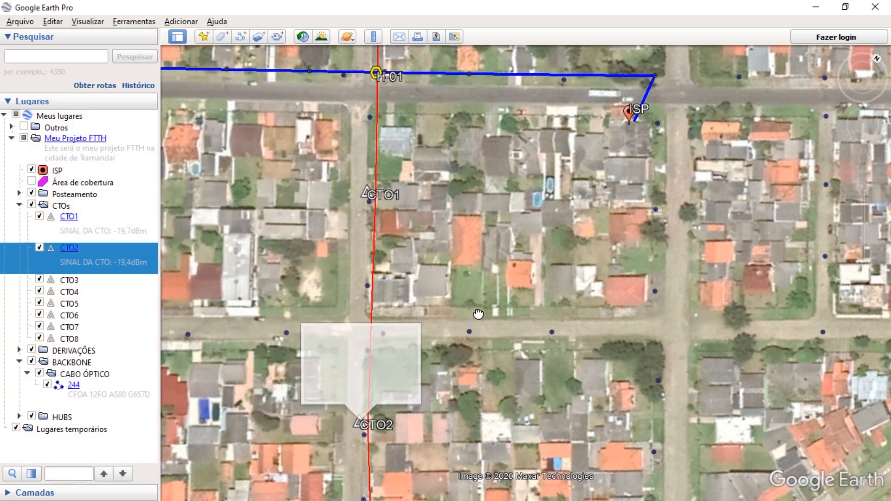
Step: Reopen CTO1's properties and add the splitter ratio 1:8 and port numbers 1 to 8 to its description
left_click(363, 195)
right_click(360, 190)
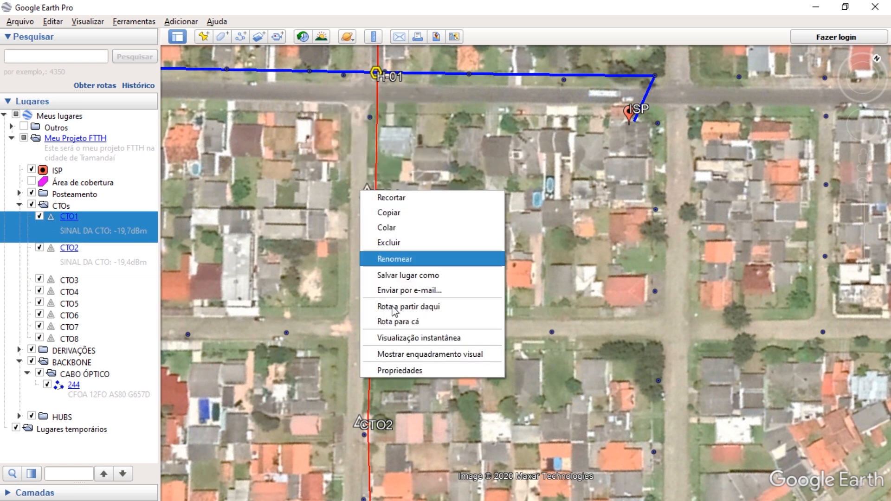
left_click(396, 370)
left_click(267, 248)
key("Return")
key("Return")
key("BackSpace")
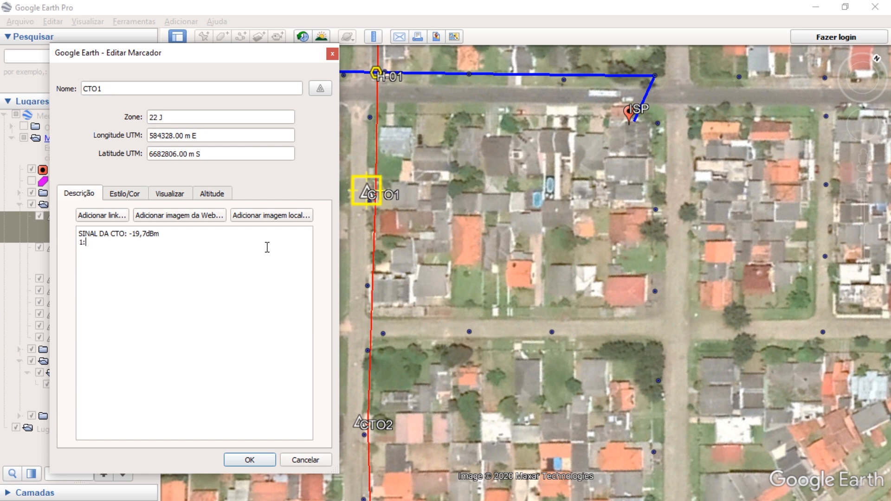
type("3")
key("Return")
type("4")
key("Return")
Step: Assign port 1 to Cliente X and port 2 to Cliente Y in CTO1's port list
key("Up")
key("Up")
key("Up")
key("Up")
key("Up")
key("Up")
type("- Cliente")
type(" X 2 - Cliente")
key("Down")
key("Down")
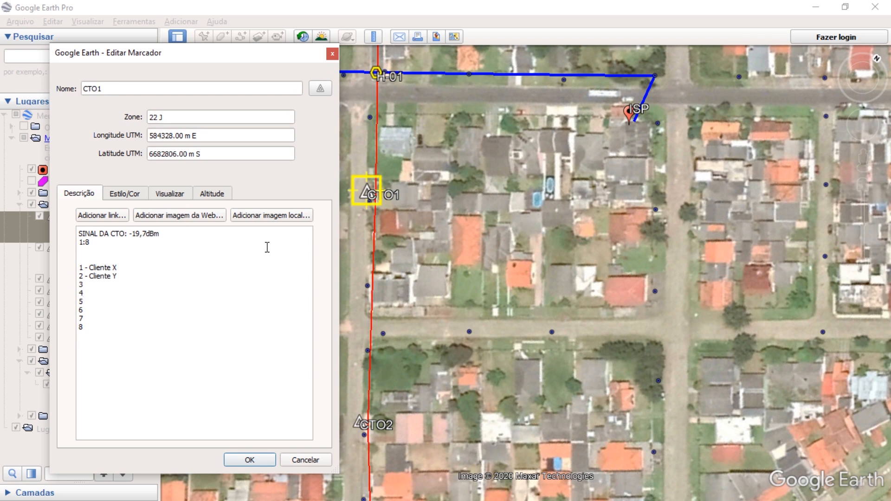
Step: Label port 3 of CTO1 as Cliente que cancelou mas o cabo esta conectado and save the placemark
type("- Cliente que cancelou mas o c")
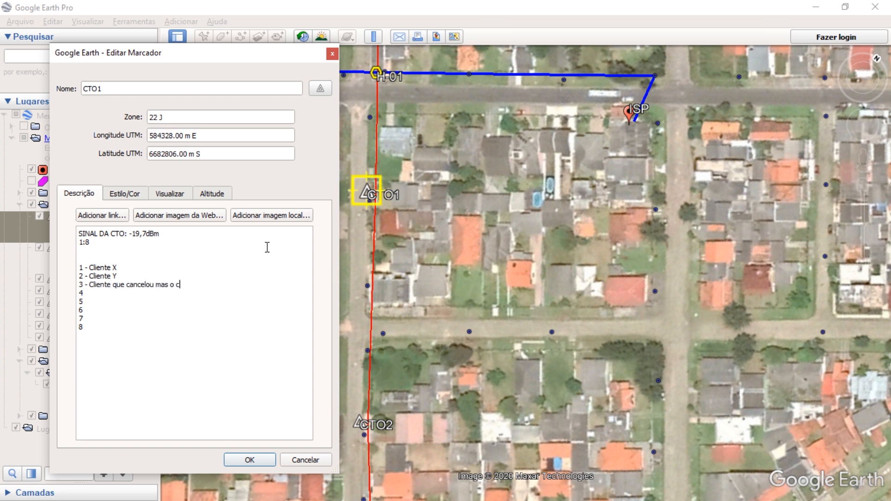
type("abo esta conectao")
key("BackSpace")
type("o")
left_click(251, 462)
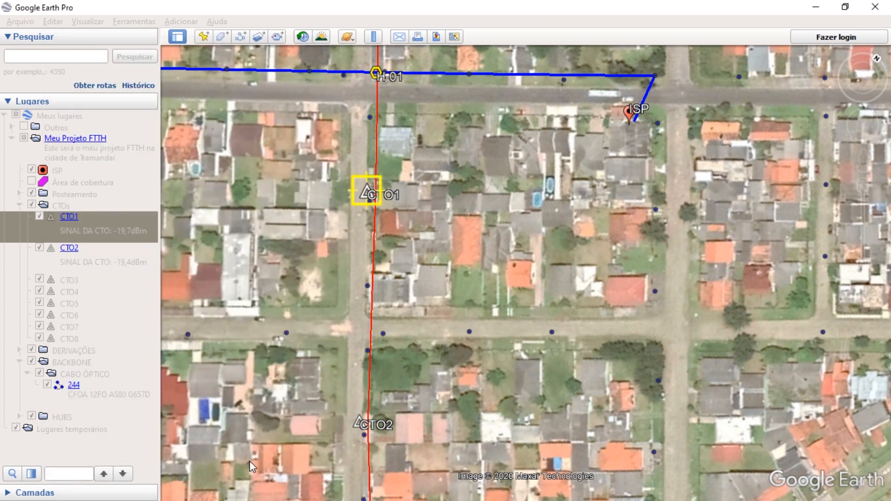